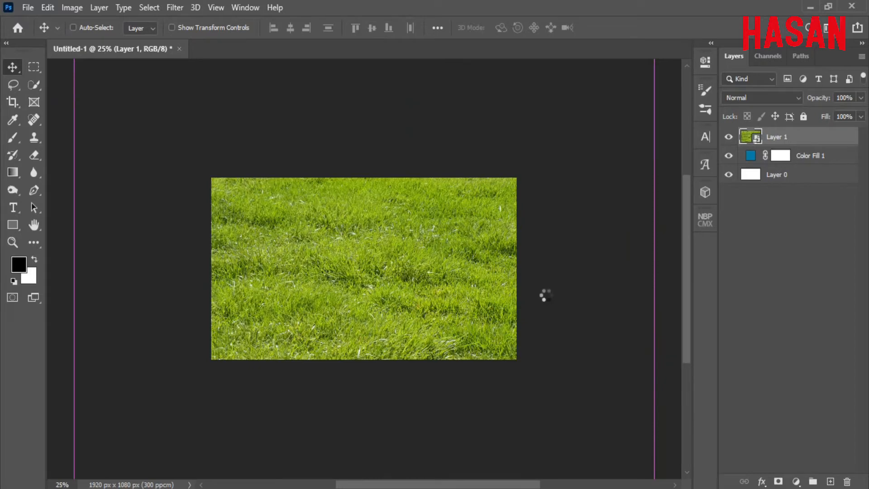
# Transform the grass layer, compressing its height so the grass covers only the lower half of the canvas at full width
pyautogui.hotkey('ctrl', 't')
pyautogui.hotkey('ctrl', '-')
pyautogui.hotkey('ctrl', '-')
pyautogui.moveTo(530, 268); pyautogui.dragTo(439, 269)
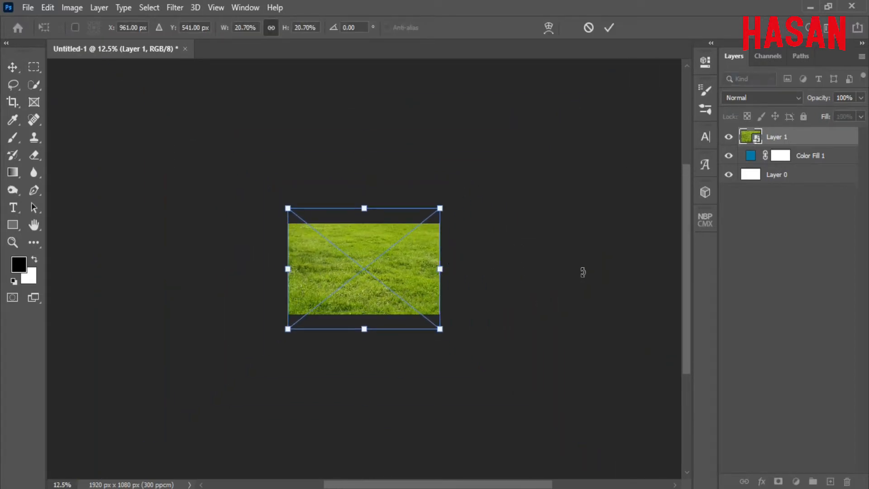
pyautogui.hotkey('ctrl', '0')
pyautogui.moveTo(363, 68); pyautogui.dragTo(370, 256)
pyautogui.moveTo(421, 366); pyautogui.dragTo(422, 356)
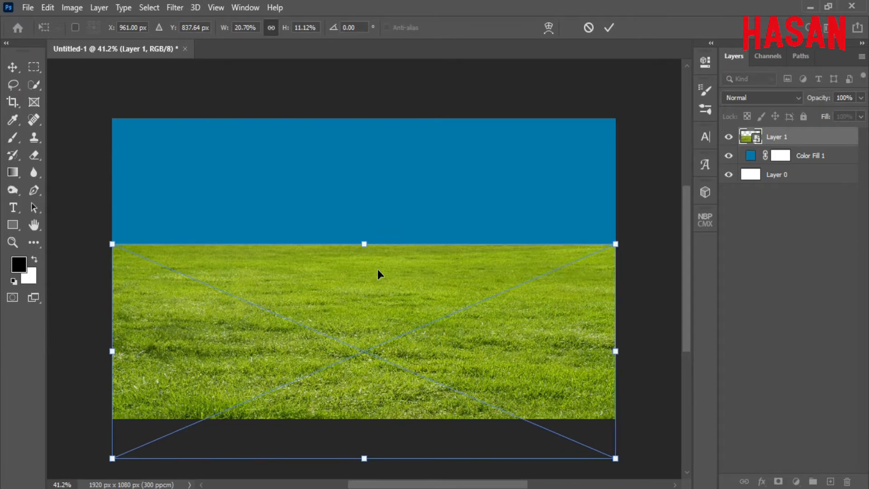
pyautogui.moveTo(365, 246); pyautogui.dragTo(367, 267)
pyautogui.click(609, 28)
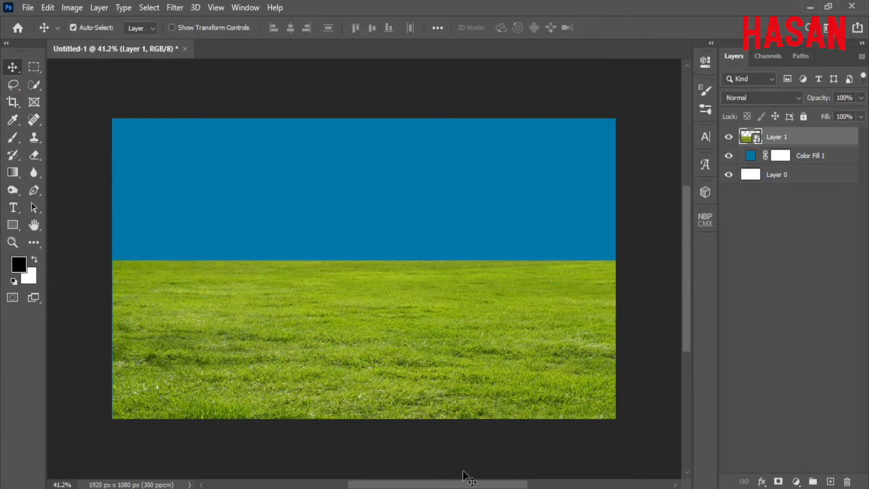
# Bring the starry sky image from sky-828648_960_720.jpg into the composition and place its layer beneath the grass layer
pyautogui.moveTo(466, 478)
pyautogui.click(457, 446)
pyautogui.moveTo(389, 92); pyautogui.dragTo(461, 105)
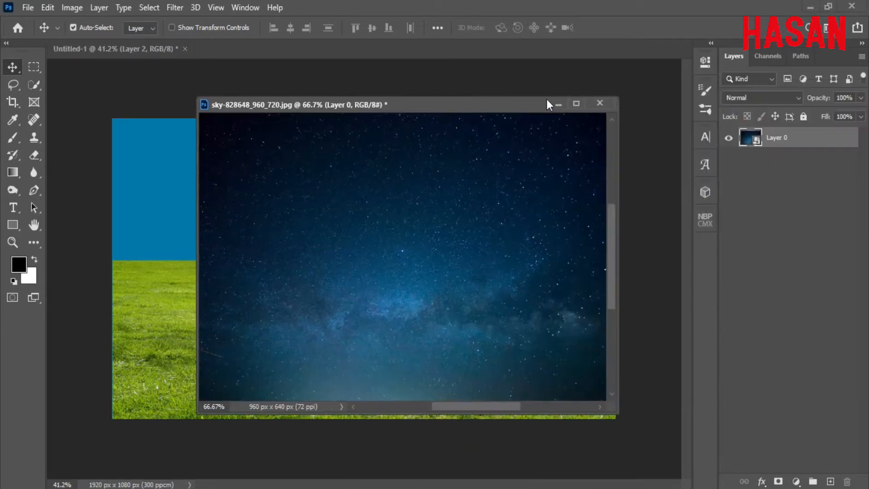
pyautogui.click(557, 103)
pyautogui.moveTo(839, 143); pyautogui.dragTo(769, 165)
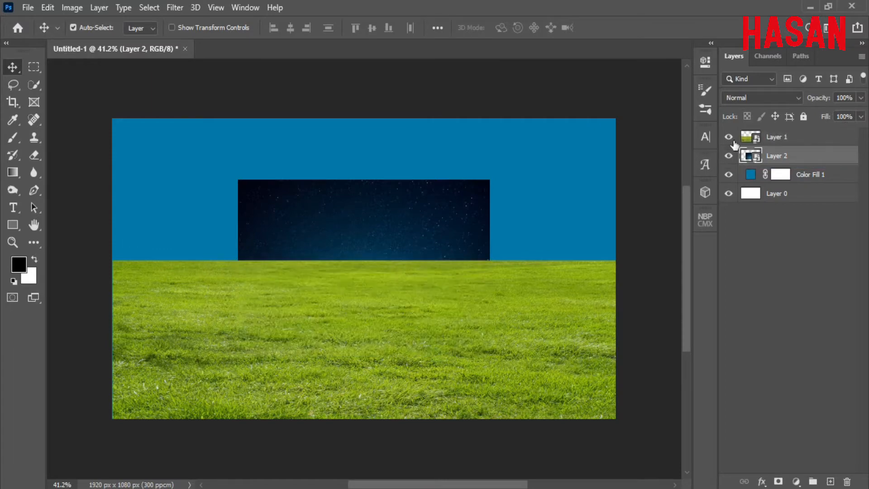
# Scale the starry sky layer to the full canvas width and position it to fill the area above the grass
pyautogui.hotkey('ctrl', 't')
pyautogui.moveTo(489, 244); pyautogui.dragTo(624, 242)
pyautogui.moveTo(480, 284); pyautogui.dragTo(490, 195)
pyautogui.moveTo(491, 288)
pyautogui.mouseDown()
pyautogui.moveTo(491, 225)
pyautogui.moveTo(490, 304)
pyautogui.mouseUp()
pyautogui.click(616, 32)
# Lower the top edge of the grass layer by transforming its height to 9.41%
pyautogui.click(793, 137)
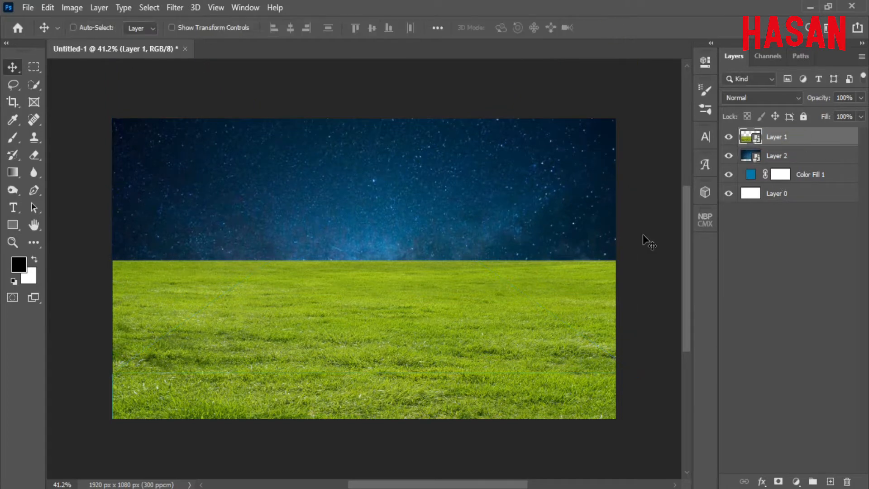
pyautogui.hotkey('ctrl', 't')
pyautogui.moveTo(364, 259); pyautogui.dragTo(364, 277)
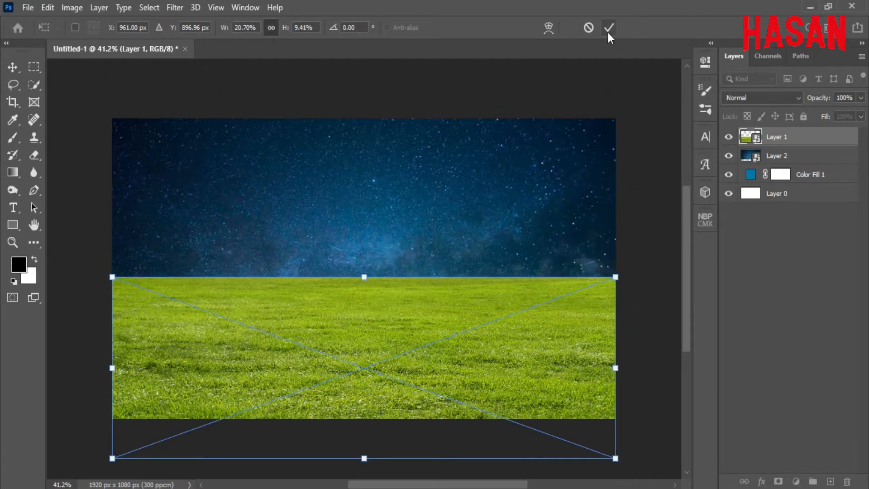
pyautogui.click(609, 28)
# Reduce the opacity of the Color Fill 1 layer to 40%
pyautogui.click(506, 257)
pyautogui.click(798, 98)
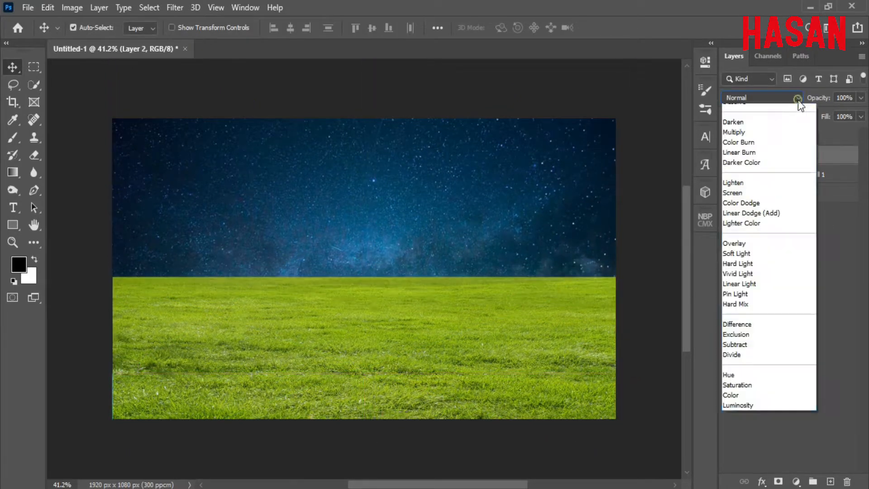
pyautogui.click(775, 151)
pyautogui.click(802, 180)
pyautogui.moveTo(822, 97); pyautogui.dragTo(788, 103)
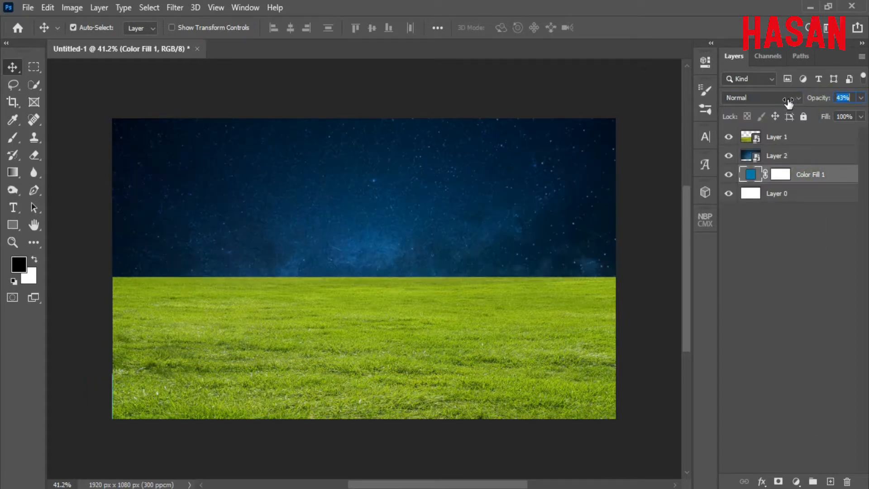
pyautogui.click(728, 176)
pyautogui.hotkey('ctrl', '-')
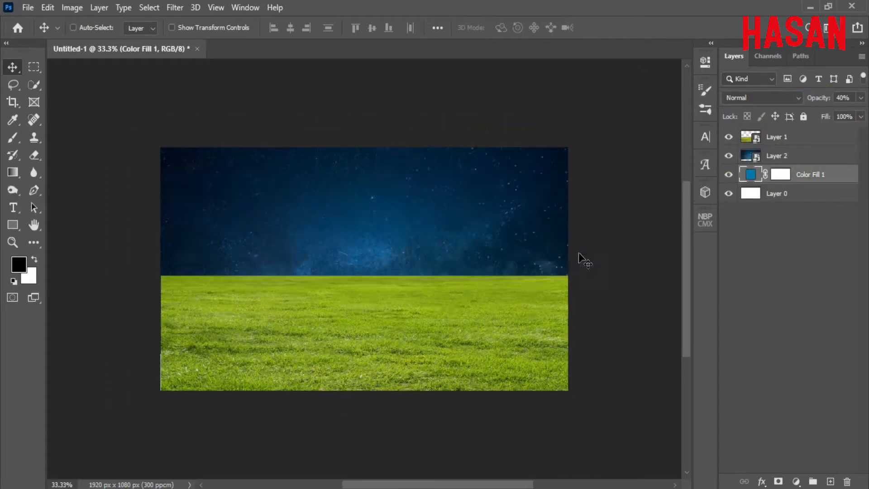
pyautogui.hotkey('ctrl', '0')
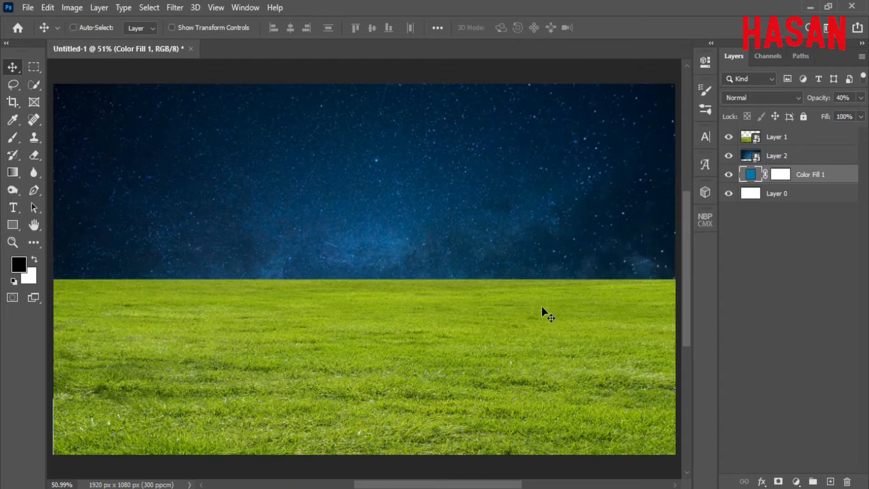
# Bring the full moon image into the composition and keep its layer at the top of the layer stack
pyautogui.click(434, 488)
pyautogui.click(273, 439)
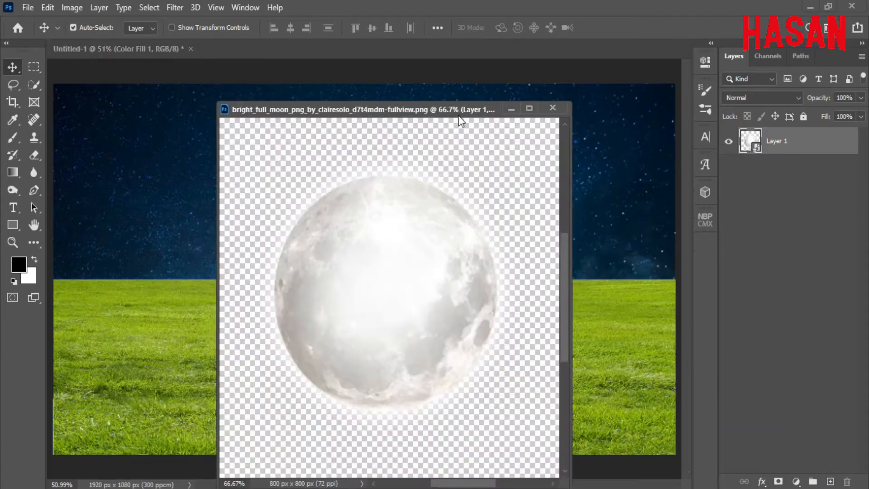
pyautogui.moveTo(458, 113); pyautogui.dragTo(839, 54)
pyautogui.moveTo(751, 218); pyautogui.dragTo(476, 210)
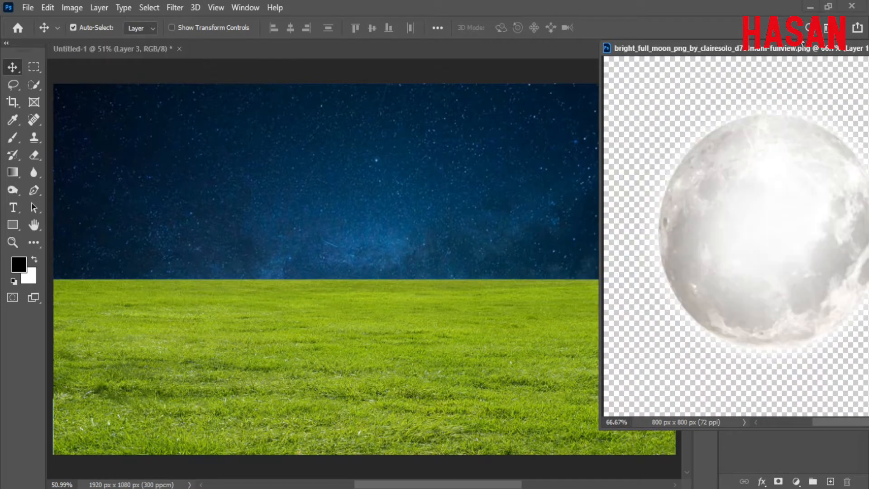
pyautogui.moveTo(821, 48); pyautogui.dragTo(577, 60)
pyautogui.click(651, 59)
pyautogui.moveTo(827, 176); pyautogui.dragTo(823, 130)
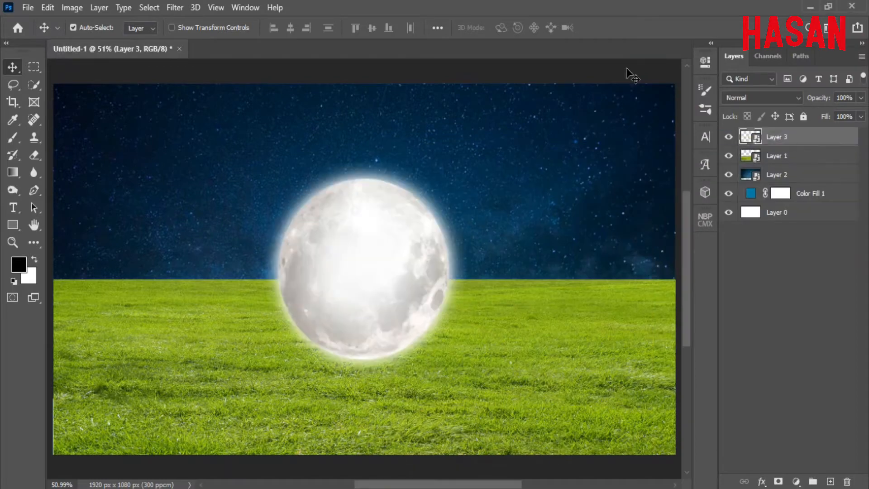
# Scale the moon to 8.02% and place it horizontally centred in the sky above the grass
pyautogui.hotkey('ctrl', 't')
pyautogui.moveTo(407, 274); pyautogui.dragTo(404, 206)
pyautogui.hotkey('ctrl', '-')
pyautogui.hotkey('ctrl', '+')
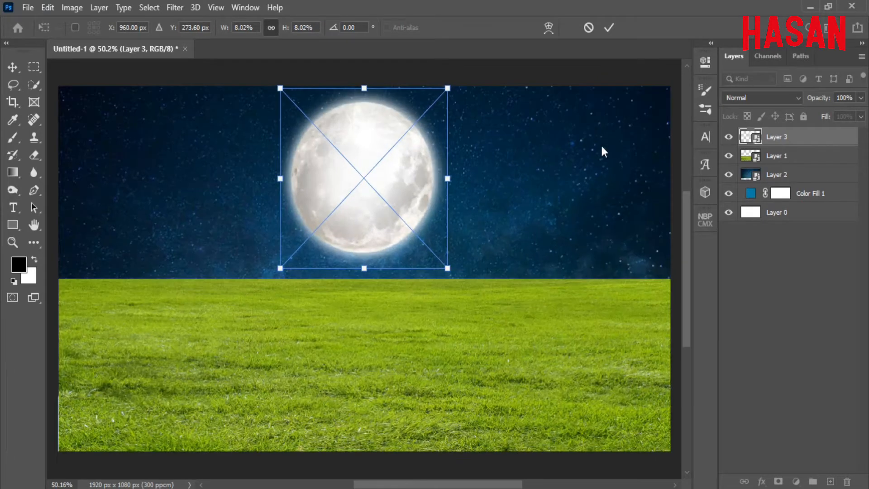
pyautogui.click(610, 28)
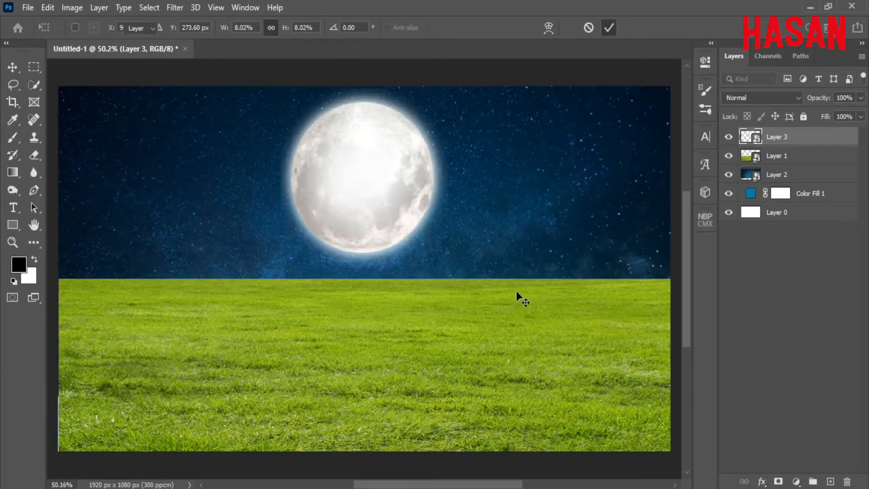
# Add a Curves adjustment clipped to the grass layer and darken the midtones with a point at input 121, output 89
pyautogui.click(796, 156)
pyautogui.click(795, 481)
pyautogui.click(788, 311)
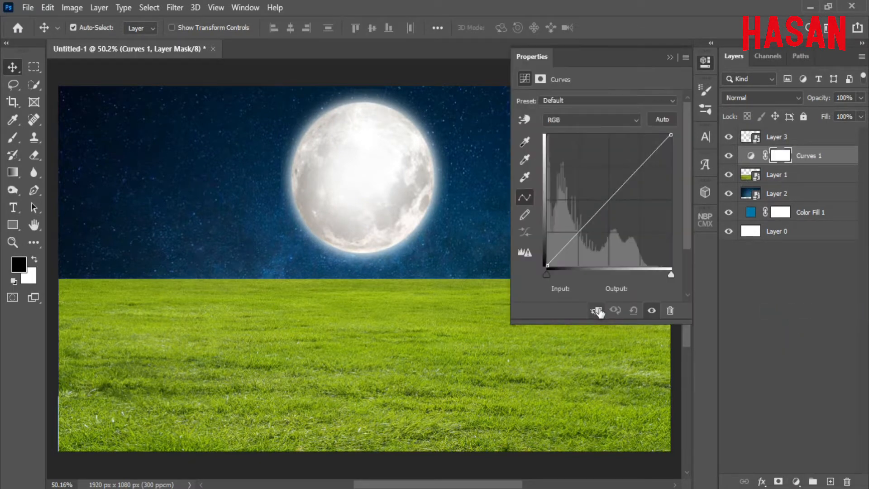
pyautogui.moveTo(607, 202); pyautogui.dragTo(606, 220)
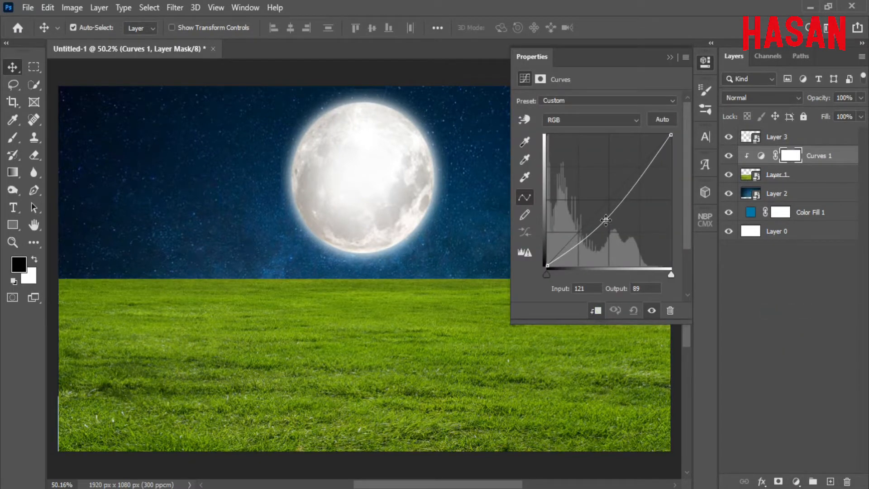
pyautogui.click(669, 57)
# Add a Color Balance adjustment above Curves 1, shift the midtones toward blue and slightly toward red, and compare before and after
pyautogui.click(796, 481)
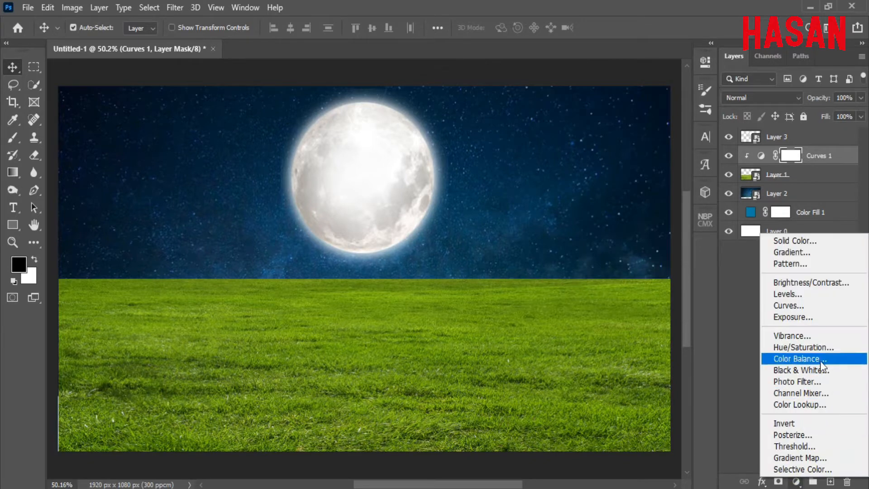
pyautogui.click(778, 359)
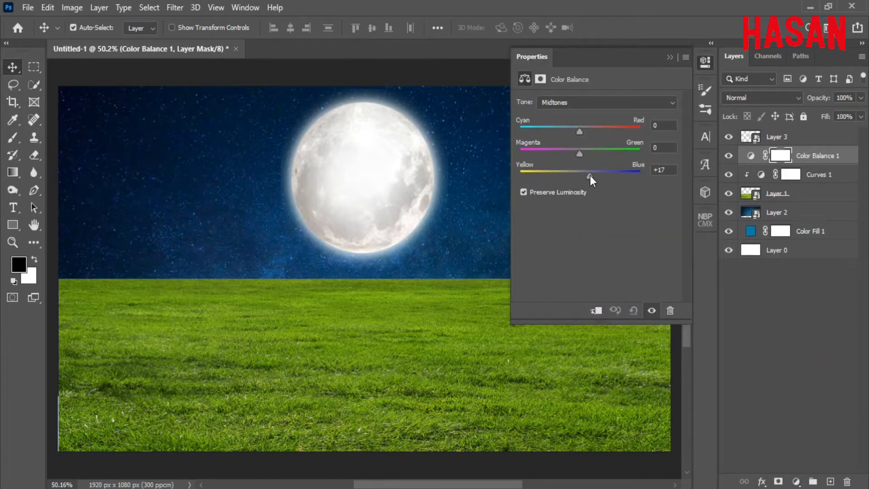
pyautogui.moveTo(590, 175); pyautogui.dragTo(606, 176)
pyautogui.moveTo(580, 131); pyautogui.dragTo(581, 135)
pyautogui.click(669, 58)
pyautogui.click(728, 157)
pyautogui.click(729, 157)
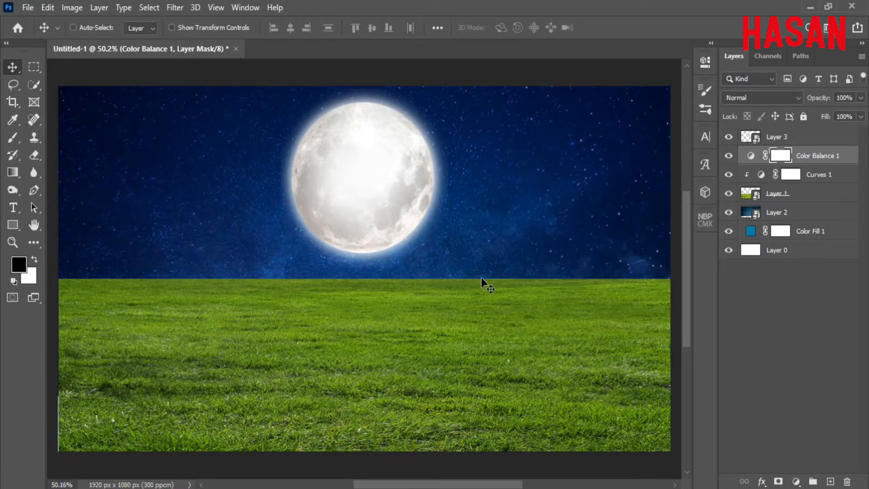
# Add a mask to the grass layer and fade its horizon edge into the sky with linear gradients at 61% opacity
pyautogui.hotkey('ctrl', '-')
pyautogui.hotkey('ctrl', '-')
pyautogui.hotkey('ctrl', '-')
pyautogui.hotkey('ctrl', '0')
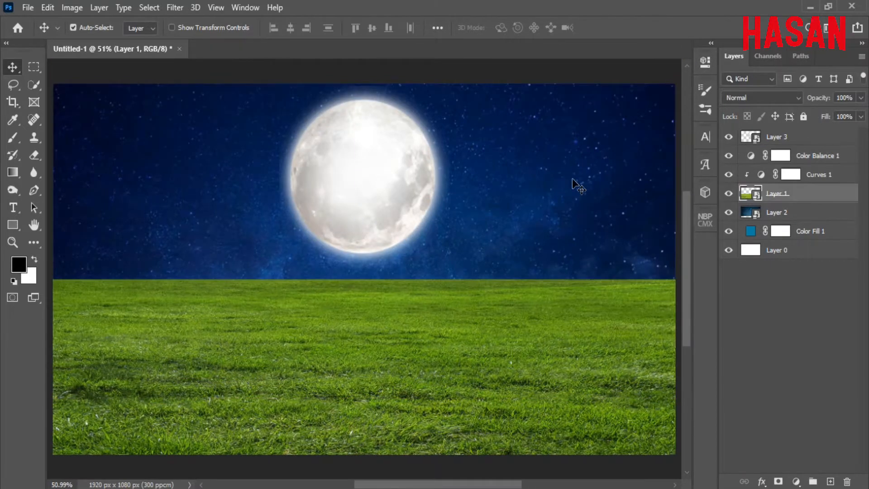
pyautogui.click(778, 481)
pyautogui.press('g')
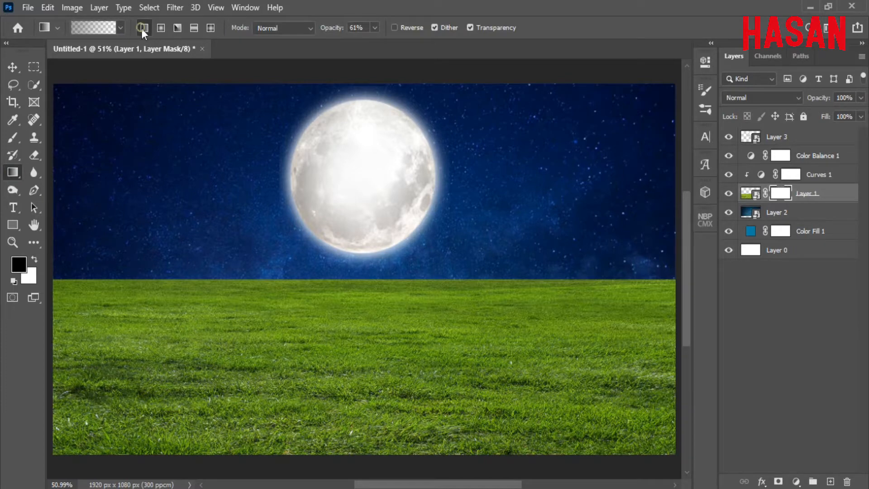
pyautogui.moveTo(479, 275); pyautogui.dragTo(489, 309)
pyautogui.moveTo(501, 175); pyautogui.dragTo(500, 215)
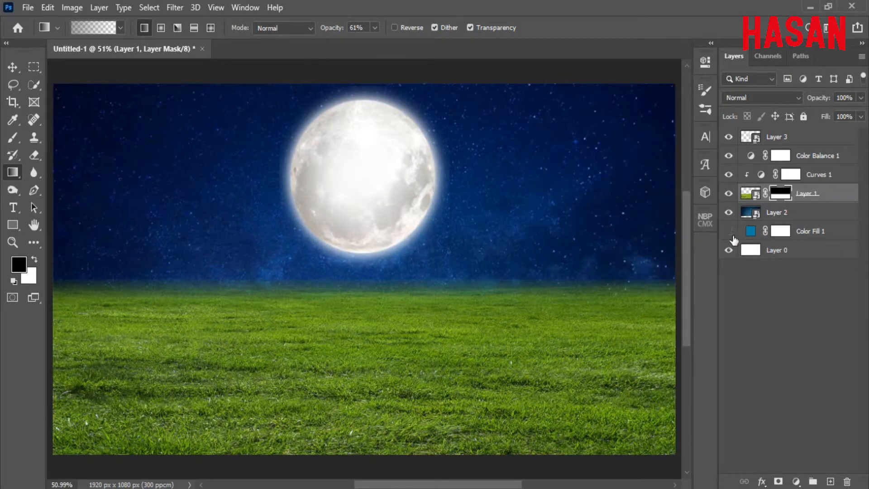
pyautogui.click(729, 231)
# Bring the dragon image from dragon-4417431_960_720.png into the composition as a layer above the grass
pyautogui.click(13, 67)
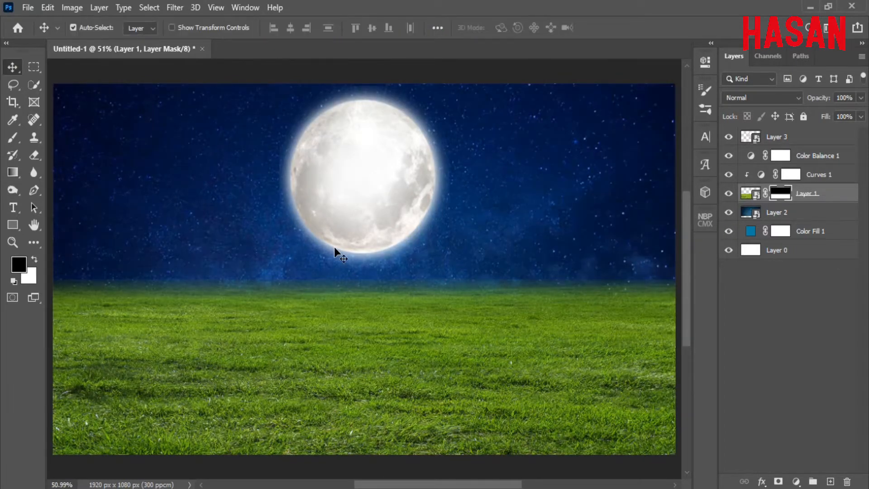
pyautogui.moveTo(437, 487)
pyautogui.click(702, 446)
pyautogui.moveTo(436, 153); pyautogui.dragTo(702, 72)
pyautogui.moveTo(600, 237); pyautogui.dragTo(394, 267)
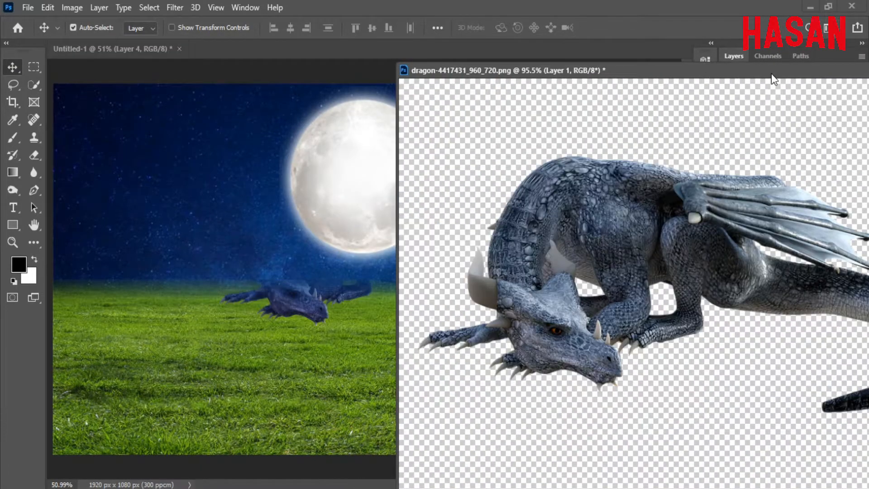
pyautogui.moveTo(771, 73); pyautogui.dragTo(751, 94)
pyautogui.click(749, 91)
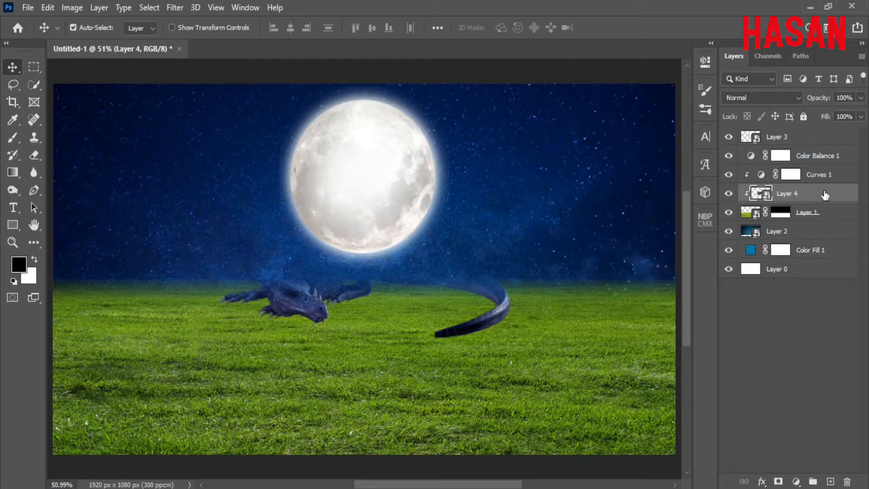
# Release the clipping mask on the dragon layer
pyautogui.moveTo(824, 193); pyautogui.dragTo(821, 186)
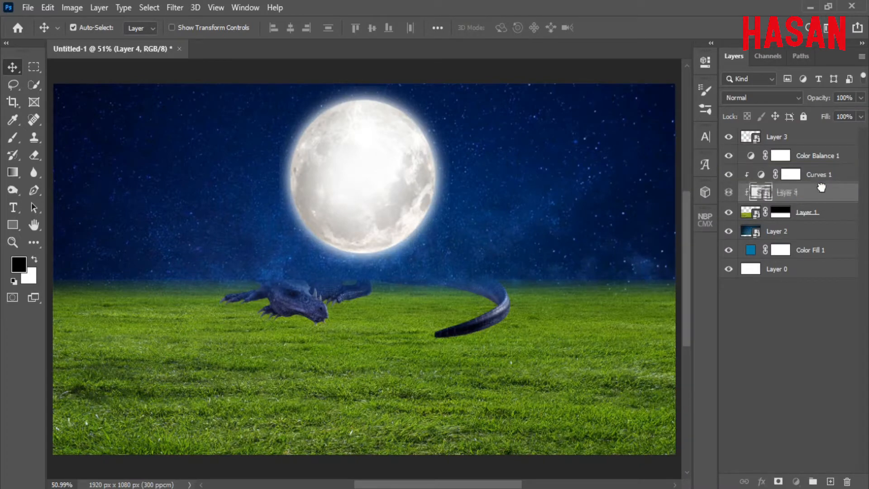
pyautogui.rightClick(831, 195)
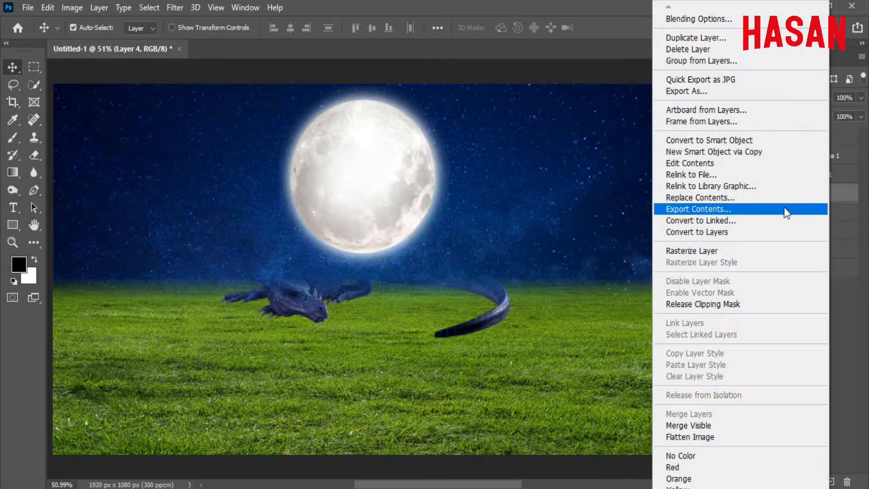
pyautogui.click(734, 302)
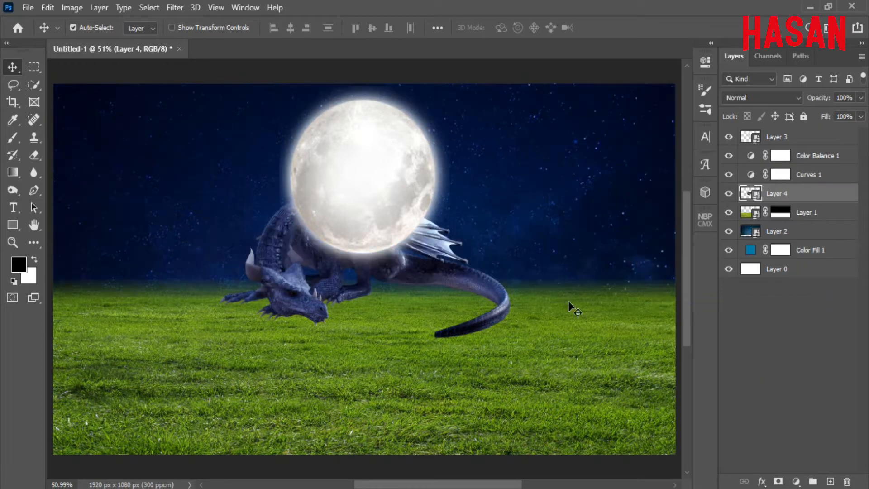
# Move the Curves 1 adjustment below the dragon layer and clip it to the grass layer
pyautogui.click(729, 175)
pyautogui.click(728, 175)
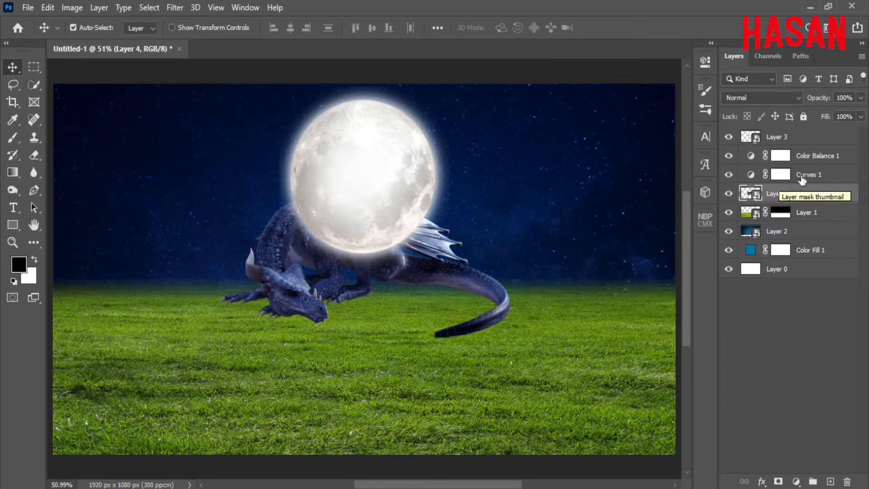
pyautogui.moveTo(802, 180); pyautogui.dragTo(826, 199)
pyautogui.rightClick(827, 198)
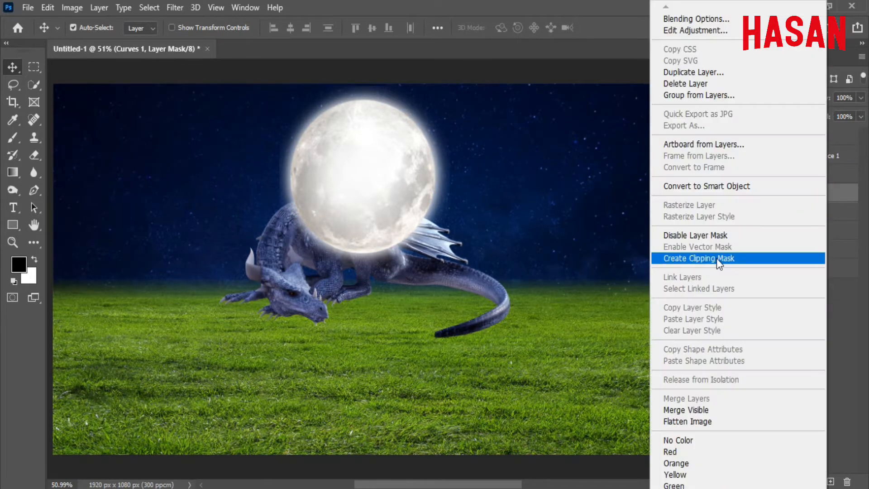
pyautogui.click(716, 258)
# Scale the dragon layer to 11.50% and place it on the grass below the moon
pyautogui.click(797, 177)
pyautogui.press('ctrl')
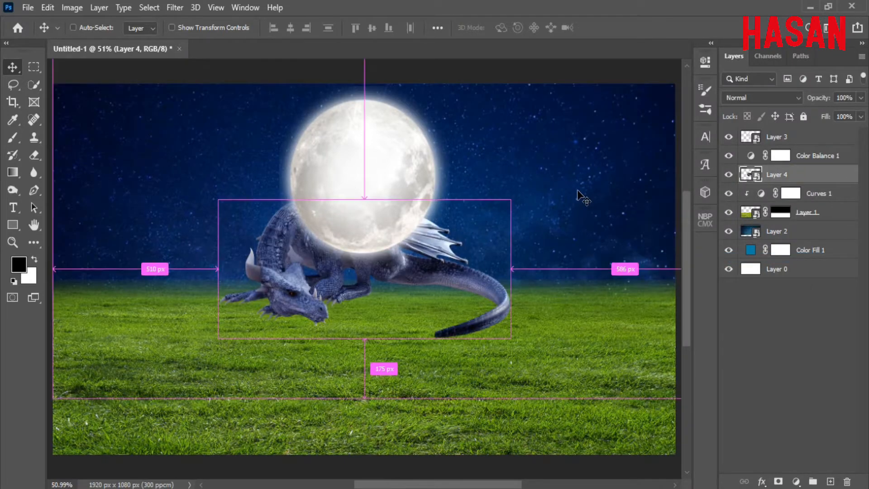
pyautogui.hotkey('ctrl', 't')
pyautogui.moveTo(430, 276); pyautogui.dragTo(430, 321)
pyautogui.moveTo(509, 351); pyautogui.dragTo(547, 349)
pyautogui.moveTo(457, 341)
pyautogui.mouseDown()
pyautogui.moveTo(440, 334)
pyautogui.moveTo(450, 339)
pyautogui.mouseUp()
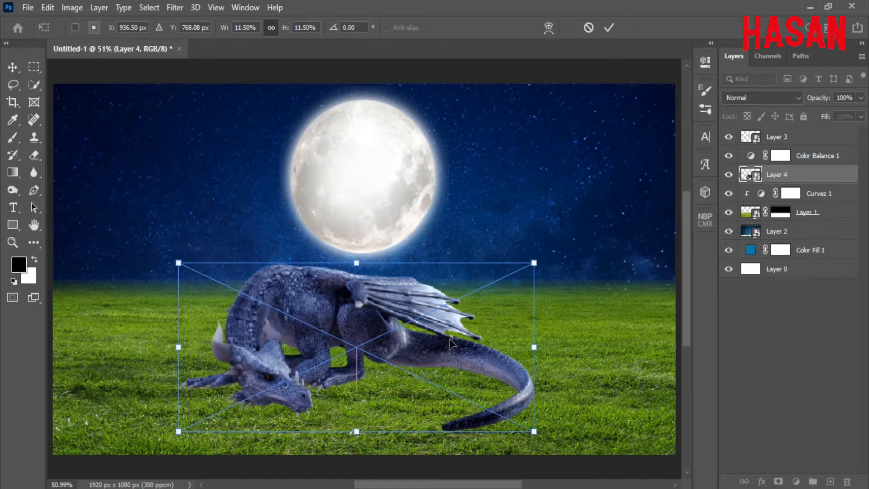
pyautogui.click(609, 27)
# Darken the grass by lowering the Curves 1 midtone point to input 124, output 57
pyautogui.doubleClick(761, 193)
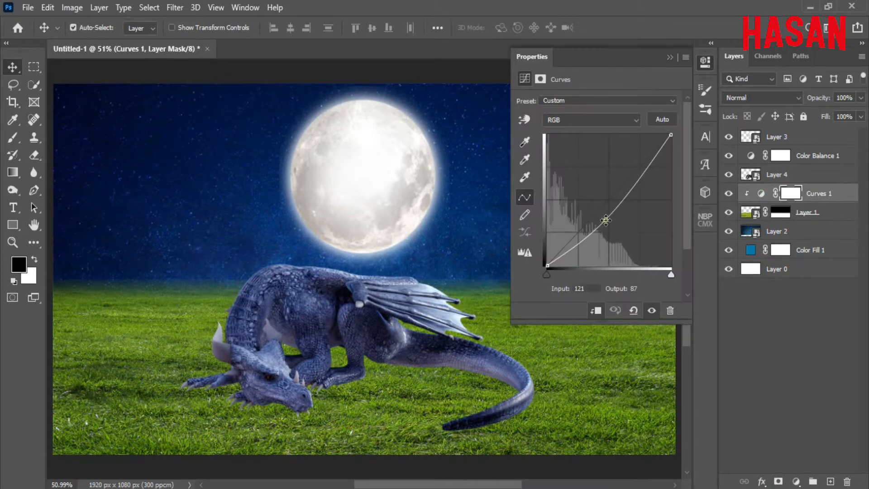
pyautogui.moveTo(605, 220); pyautogui.dragTo(605, 233)
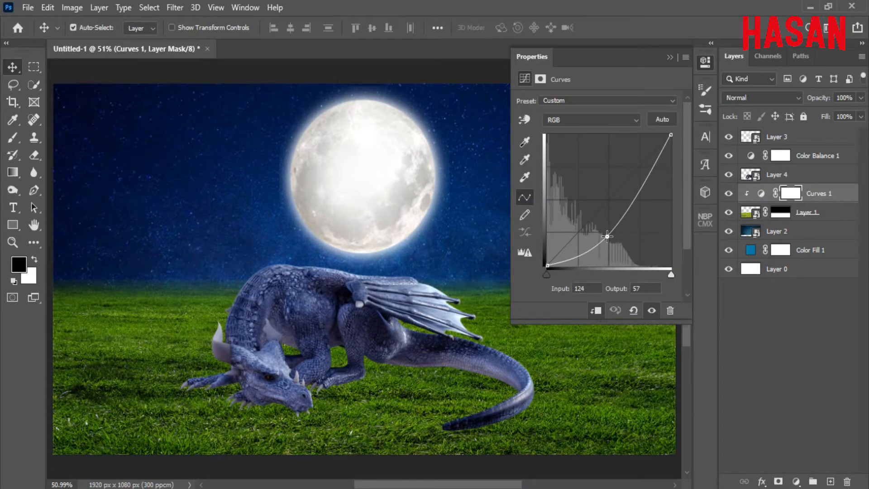
pyautogui.click(670, 60)
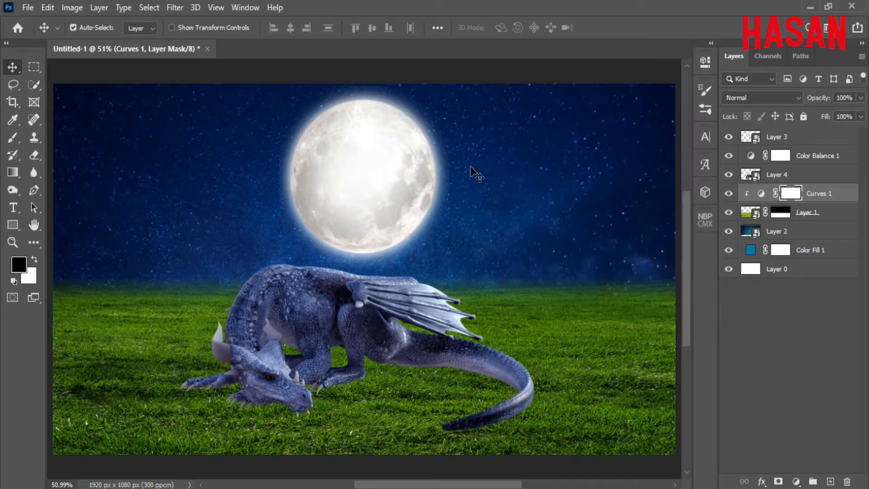
# Try a larger moon, enlarging it until its upper edge reaches the top of the canvas
pyautogui.click(380, 154)
pyautogui.hotkey('ctrl', 't')
pyautogui.moveTo(449, 177); pyautogui.dragTo(467, 174)
pyautogui.click(609, 28)
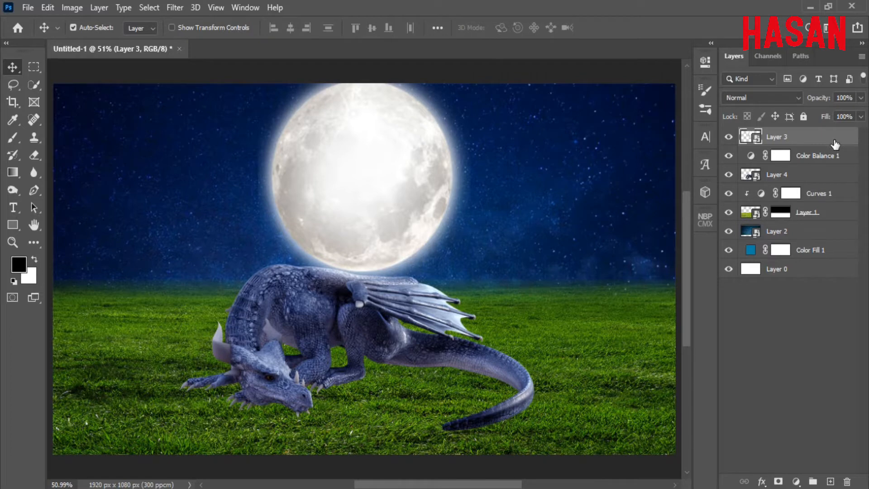
# Move the moon layer beneath the dragon layer and scale the moon to 7.90%
pyautogui.moveTo(834, 142); pyautogui.dragTo(834, 182)
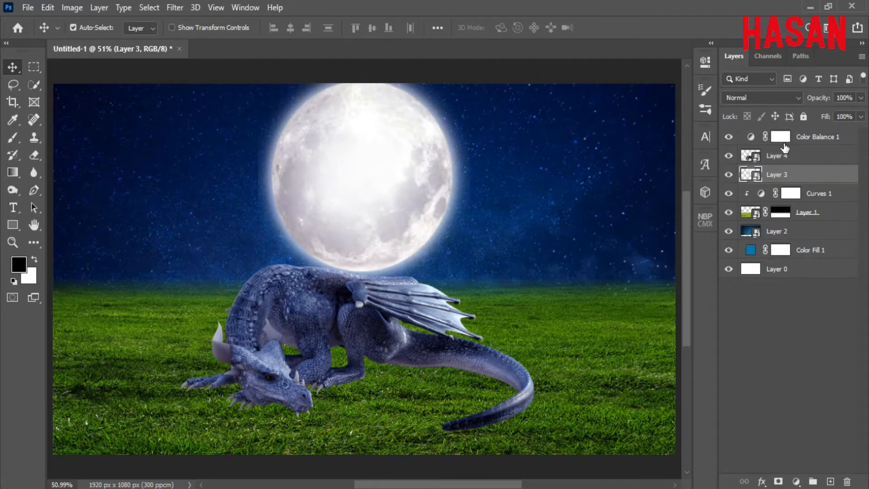
pyautogui.hotkey('ctrl', 't')
pyautogui.moveTo(471, 177); pyautogui.dragTo(449, 171)
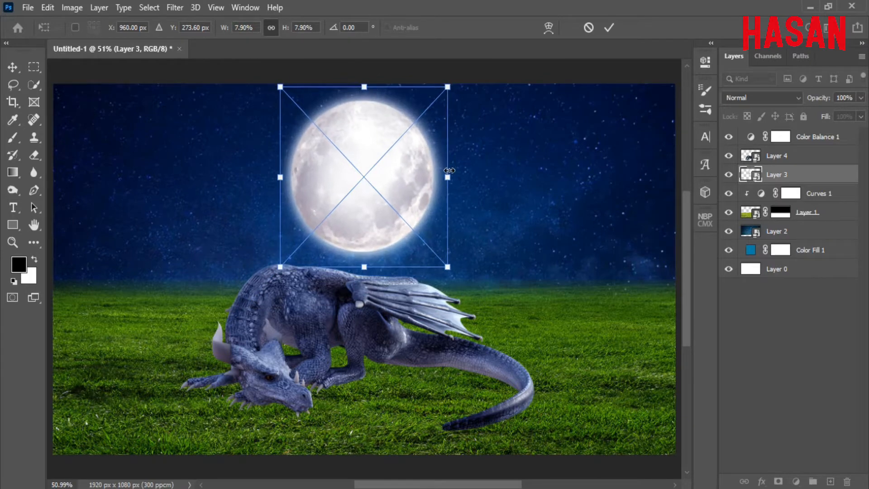
pyautogui.click(609, 27)
pyautogui.hotkey('ctrl', '-')
pyautogui.hotkey('ctrl', '-')
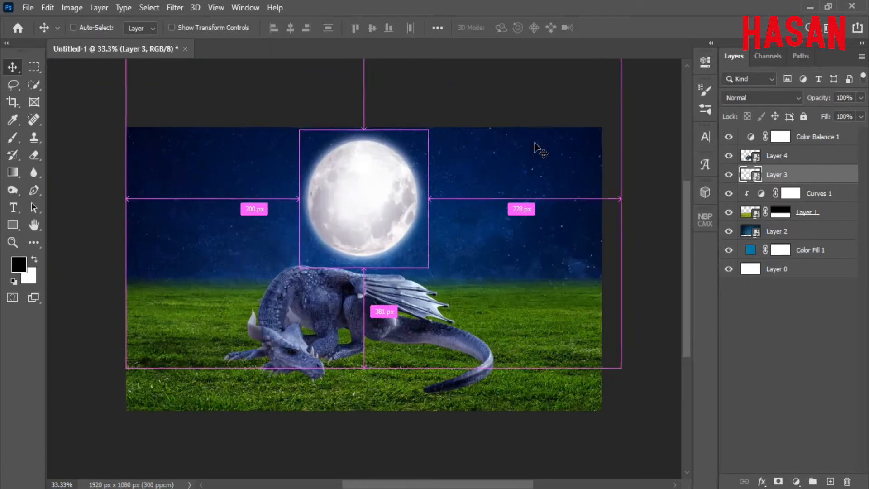
pyautogui.hotkey('ctrl', '0')
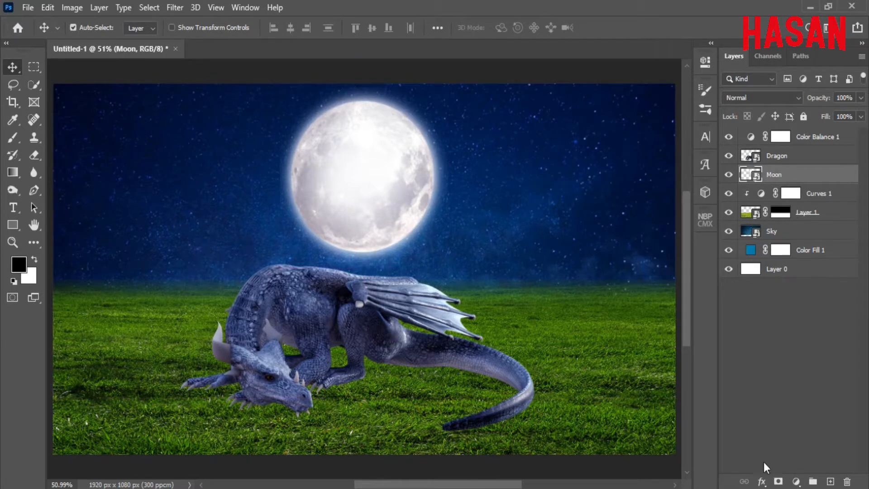
# Adjust the Moon layer's blending options and set its opacity to 95%
pyautogui.click(761, 481)
pyautogui.click(791, 351)
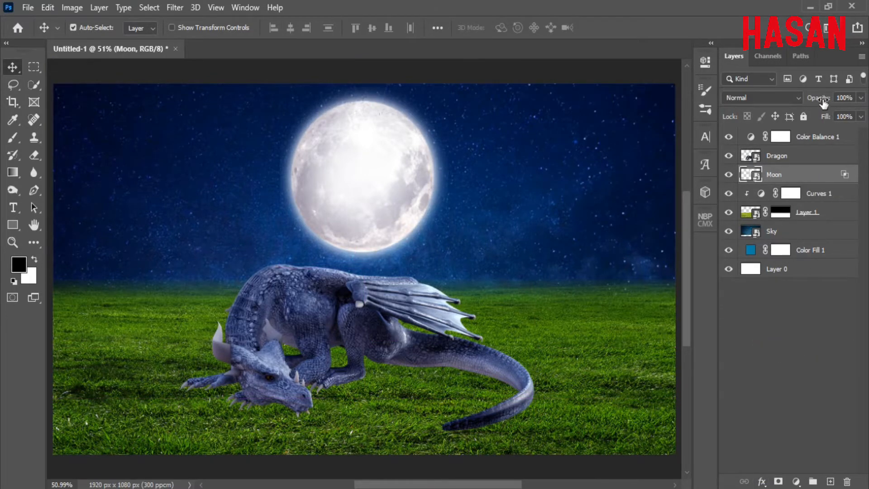
pyautogui.moveTo(823, 103)
pyautogui.mouseDown()
pyautogui.moveTo(814, 104)
pyautogui.moveTo(823, 103)
pyautogui.mouseUp()
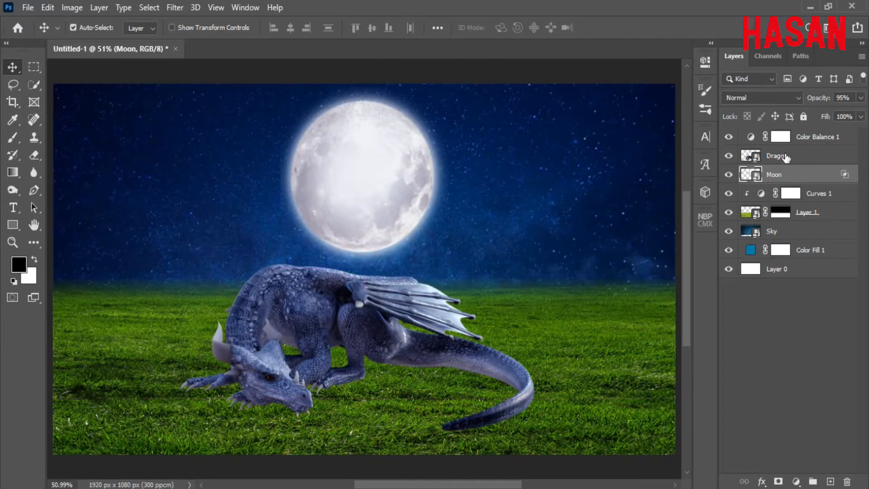
# Enlarge the dragon slightly and shift it up so its back nearly touches the moon
pyautogui.click(786, 157)
pyautogui.hotkey('ctrl', 't')
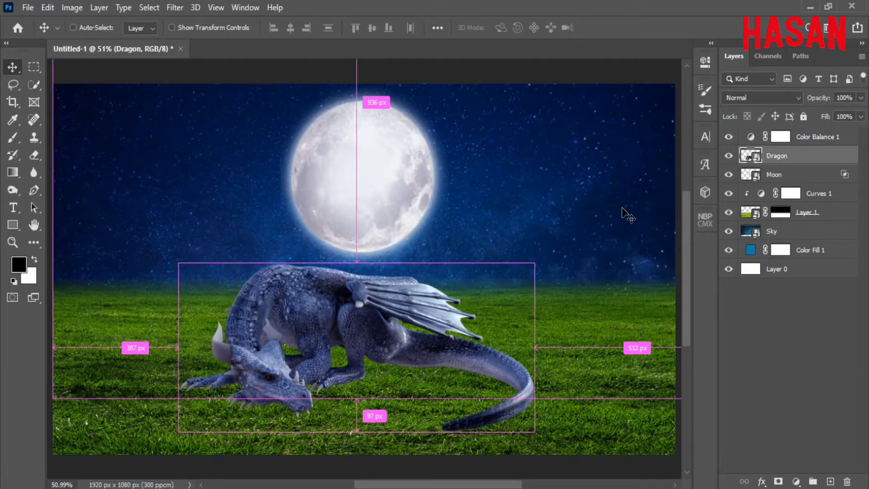
pyautogui.moveTo(538, 349); pyautogui.dragTo(563, 340)
pyautogui.moveTo(435, 351); pyautogui.dragTo(435, 347)
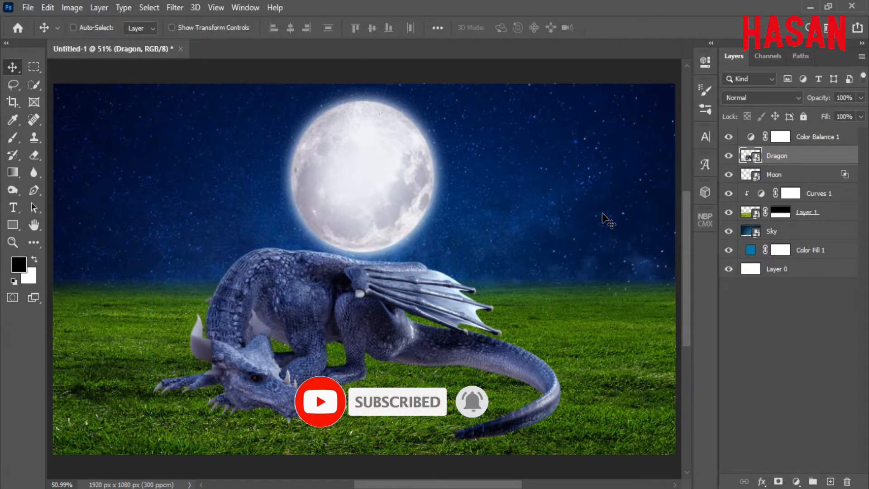
pyautogui.hotkey('ctrl', '-')
pyautogui.hotkey('ctrl', '-')
pyautogui.hotkey('ctrl', '0')
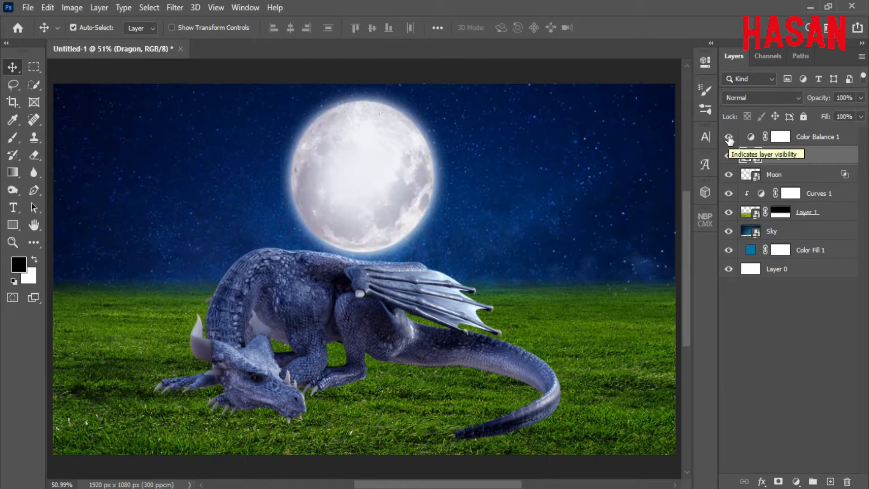
# Add an Exposure adjustment clipped to the Dragon layer, with exposure at +3.57 and a lower gamma correction
pyautogui.click(796, 481)
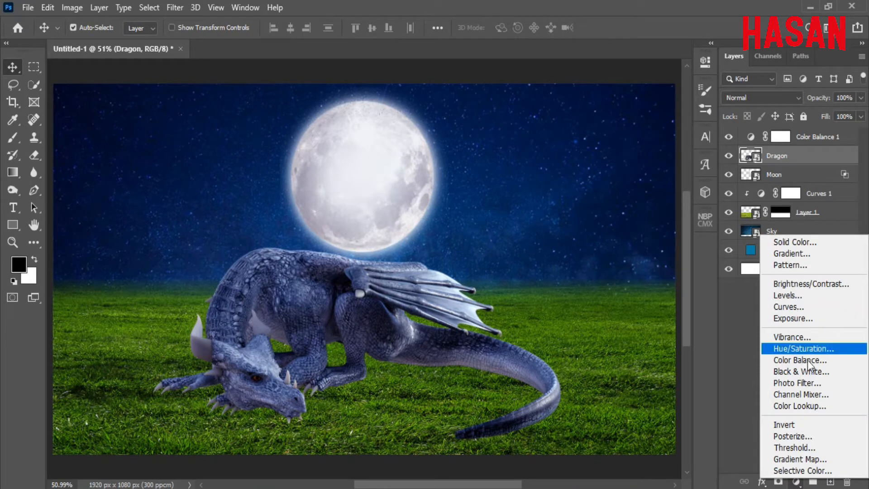
pyautogui.click(792, 318)
pyautogui.click(596, 311)
pyautogui.moveTo(595, 135); pyautogui.dragTo(637, 134)
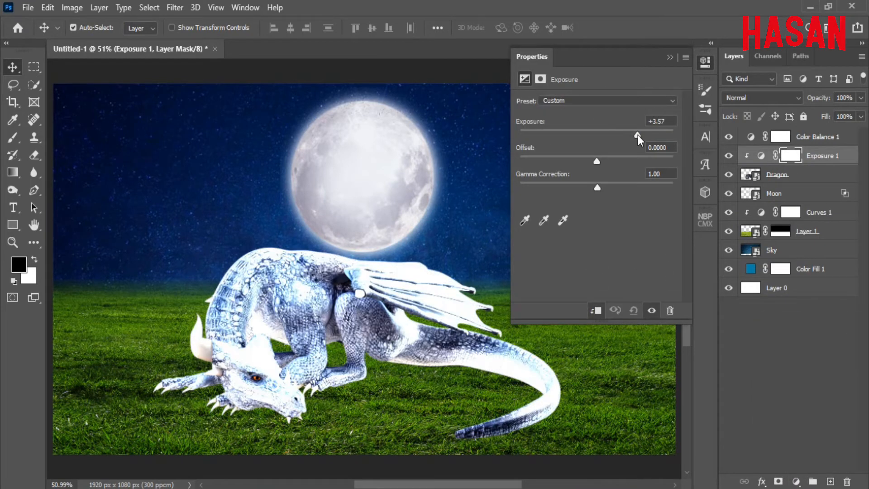
pyautogui.moveTo(598, 188); pyautogui.dragTo(614, 188)
pyautogui.click(669, 56)
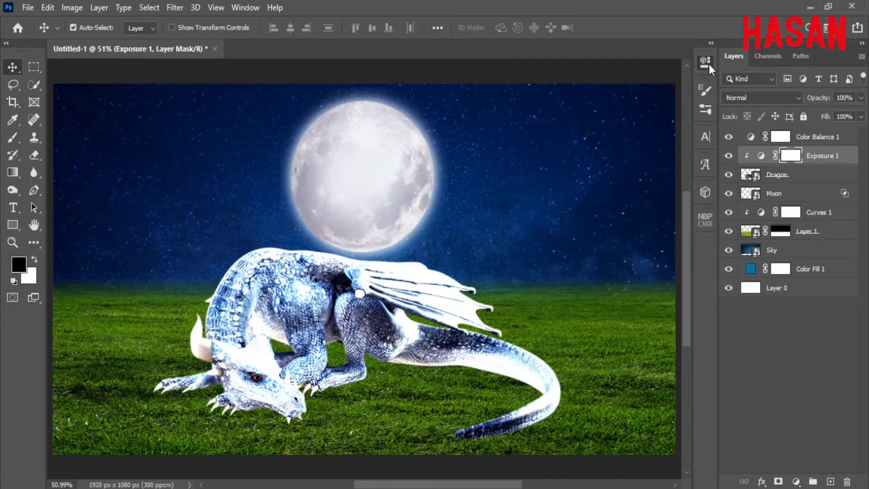
# Invert the Exposure 1 mask to black and ready the Brush tool with white as the foreground colour
pyautogui.click(790, 156)
pyautogui.hotkey('ctrl', 'i')
pyautogui.press('b')
pyautogui.press('x')
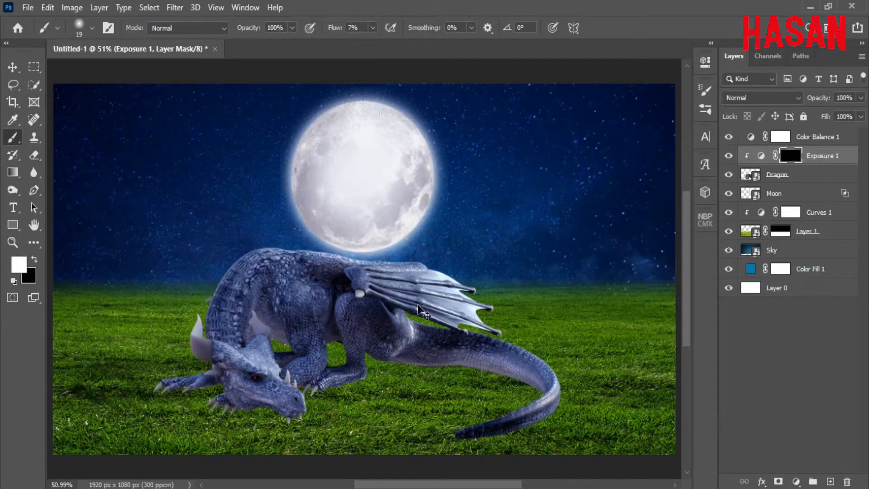
# Paint moonlight highlights along the dragon's back below the moon with a 39 px brush, raising the flow to 9%
pyautogui.moveTo(291, 279); pyautogui.dragTo(635, 204)
pyautogui.moveTo(380, 249); pyautogui.dragTo(393, 289)
pyautogui.press(']')
pyautogui.press(']')
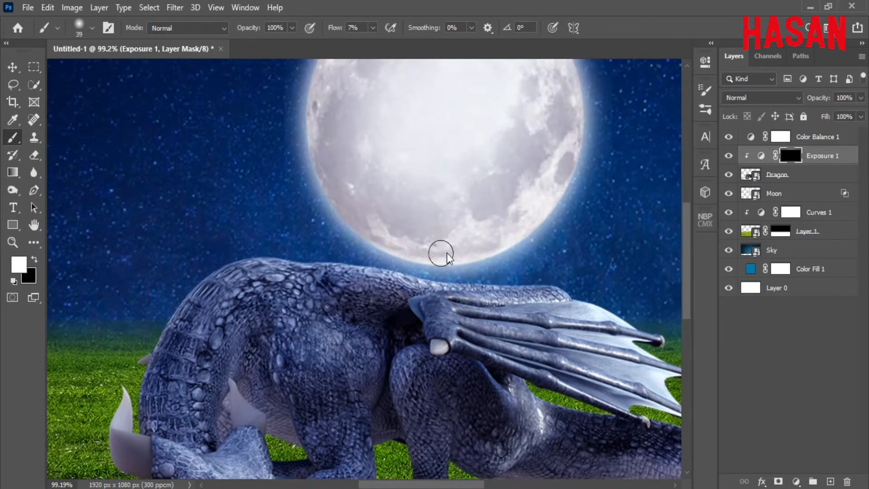
pyautogui.moveTo(444, 281); pyautogui.dragTo(576, 281)
pyautogui.moveTo(329, 32); pyautogui.dragTo(331, 32)
pyautogui.moveTo(490, 316); pyautogui.dragTo(514, 302)
pyautogui.moveTo(421, 261)
pyautogui.mouseDown()
pyautogui.moveTo(254, 255)
pyautogui.moveTo(407, 256)
pyautogui.mouseUp()
pyautogui.moveTo(343, 33); pyautogui.dragTo(342, 32)
# Paint the Exposure 1 mask white along the dragon's neck and the top of its back at 9% flow
pyautogui.moveTo(328, 224)
pyautogui.mouseDown()
pyautogui.moveTo(416, 175)
pyautogui.moveTo(435, 153)
pyautogui.mouseUp()
pyautogui.moveTo(360, 180)
pyautogui.mouseDown()
pyautogui.moveTo(280, 294)
pyautogui.moveTo(251, 366)
pyautogui.moveTo(277, 276)
pyautogui.mouseUp()
pyautogui.moveTo(279, 239)
pyautogui.mouseDown()
pyautogui.moveTo(283, 268)
pyautogui.moveTo(302, 250)
pyautogui.mouseUp()
pyautogui.moveTo(353, 130); pyautogui.dragTo(202, 334)
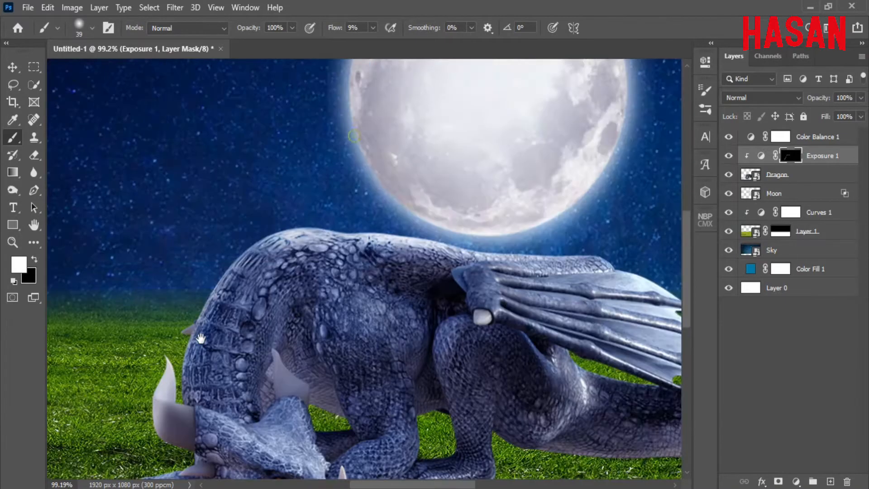
pyautogui.moveTo(186, 384)
pyautogui.mouseDown()
pyautogui.moveTo(211, 289)
pyautogui.moveTo(279, 239)
pyautogui.moveTo(306, 237)
pyautogui.mouseUp()
pyautogui.moveTo(355, 239)
pyautogui.mouseDown()
pyautogui.moveTo(264, 229)
pyautogui.moveTo(269, 211)
pyautogui.moveTo(545, 252)
pyautogui.moveTo(394, 245)
pyautogui.mouseUp()
# Brush highlights onto the upper edge and bones of the dragon's wing on the Exposure 1 mask
pyautogui.moveTo(606, 238); pyautogui.dragTo(532, 206)
pyautogui.moveTo(402, 208); pyautogui.dragTo(565, 314)
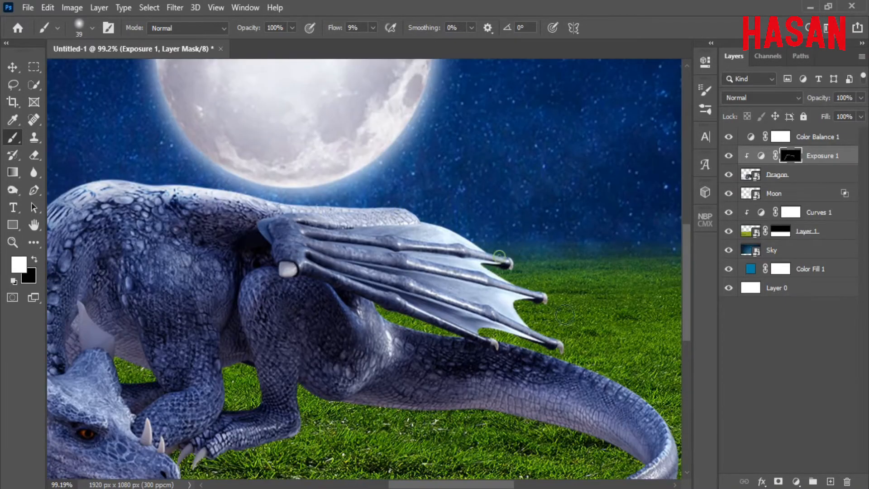
pyautogui.moveTo(360, 228); pyautogui.dragTo(360, 213)
pyautogui.moveTo(477, 220); pyautogui.dragTo(451, 221)
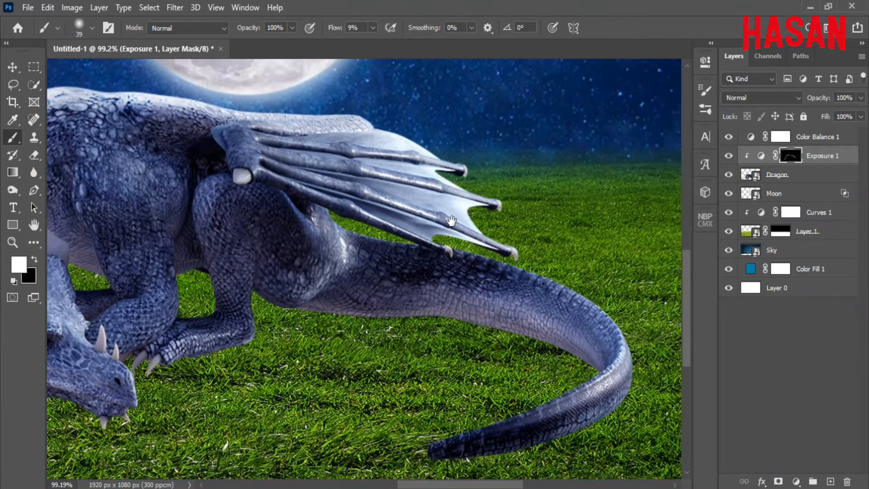
pyautogui.moveTo(359, 232); pyautogui.dragTo(379, 263)
pyautogui.moveTo(410, 252); pyautogui.dragTo(402, 252)
pyautogui.moveTo(291, 198)
pyautogui.mouseDown()
pyautogui.moveTo(402, 256)
pyautogui.moveTo(389, 256)
pyautogui.moveTo(500, 274)
pyautogui.mouseUp()
# Highlight the outer curve of the dragon's tail with a 20 px brush at 19% flow
pyautogui.moveTo(484, 295); pyautogui.dragTo(183, 266)
pyautogui.moveTo(292, 254)
pyautogui.mouseDown()
pyautogui.moveTo(472, 304)
pyautogui.moveTo(420, 253)
pyautogui.moveTo(587, 360)
pyautogui.mouseUp()
pyautogui.moveTo(499, 307)
pyautogui.mouseDown()
pyautogui.moveTo(461, 281)
pyautogui.moveTo(534, 303)
pyautogui.mouseUp()
pyautogui.moveTo(592, 310); pyautogui.dragTo(595, 277)
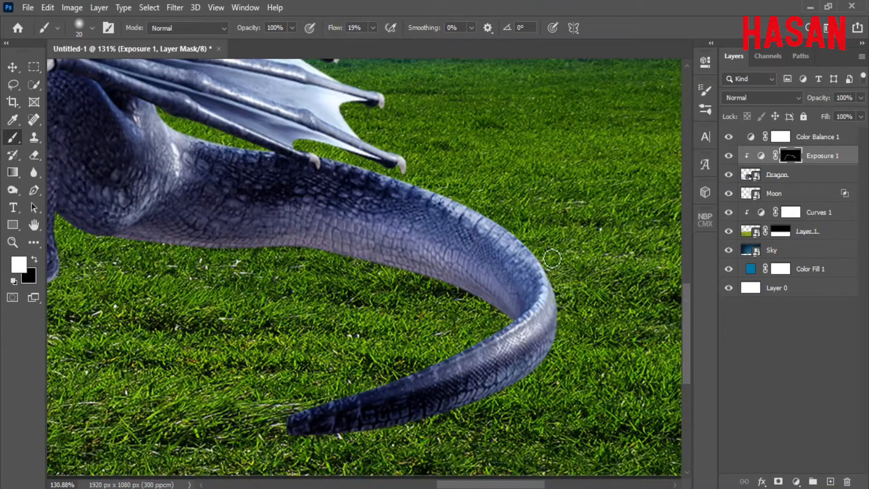
pyautogui.moveTo(489, 228); pyautogui.dragTo(546, 313)
pyautogui.moveTo(543, 271); pyautogui.dragTo(453, 399)
# Try broader highlight strokes on the tail with a 63 px brush, and undo them
pyautogui.moveTo(388, 161)
pyautogui.mouseDown()
pyautogui.moveTo(493, 213)
pyautogui.moveTo(540, 249)
pyautogui.mouseUp()
pyautogui.moveTo(394, 204); pyautogui.dragTo(613, 283)
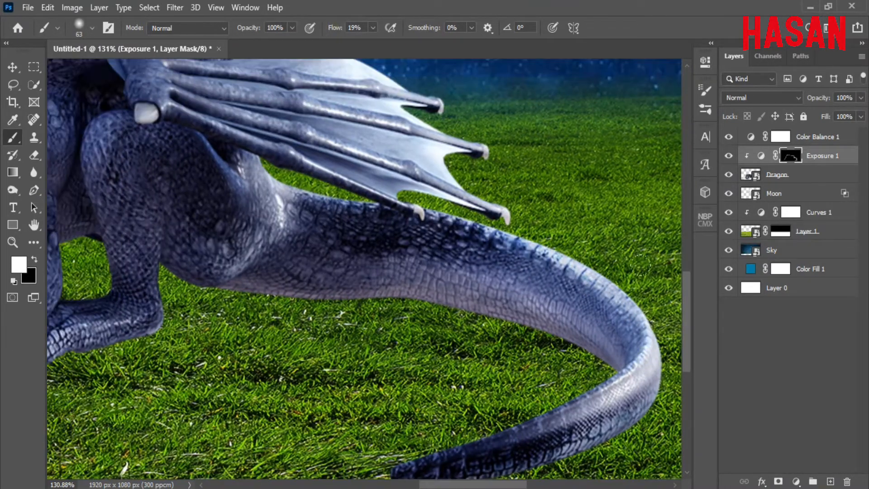
pyautogui.hotkey('ctrl', 'z')
pyautogui.hotkey('ctrl', 'z')
pyautogui.hotkey('ctrl', 'z')
# Repaint the highlight along the tail's upper side, from its base to the bend, with the 63 px brush
pyautogui.moveTo(360, 197); pyautogui.dragTo(568, 267)
pyautogui.moveTo(493, 234); pyautogui.dragTo(649, 333)
pyautogui.moveTo(485, 235); pyautogui.dragTo(633, 310)
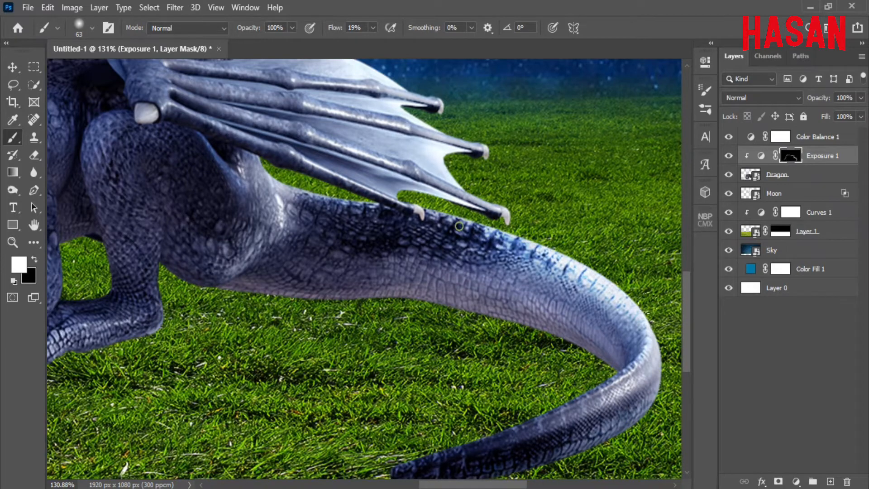
pyautogui.moveTo(247, 161); pyautogui.dragTo(437, 211)
pyautogui.moveTo(265, 179); pyautogui.dragTo(425, 210)
pyautogui.moveTo(362, 118); pyautogui.dragTo(534, 281)
pyautogui.moveTo(446, 202); pyautogui.dragTo(482, 208)
pyautogui.moveTo(599, 236); pyautogui.dragTo(611, 301)
pyautogui.scroll(-10, 473, 197)
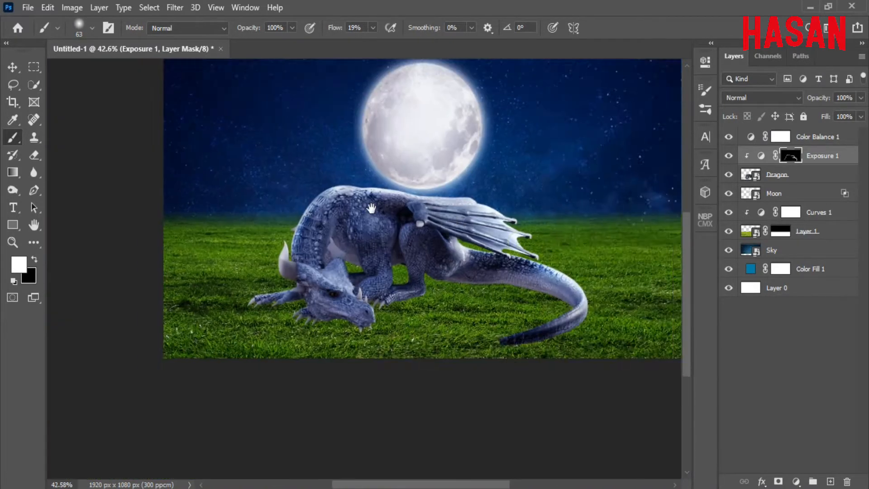
# Strengthen the highlights on the dragon's neck, back and wing top on the Exposure 1 mask at 19% flow
pyautogui.moveTo(370, 208); pyautogui.dragTo(501, 244)
pyautogui.scroll(1, 457, 230)
pyautogui.moveTo(600, 230)
pyautogui.mouseDown()
pyautogui.moveTo(512, 215)
pyautogui.moveTo(589, 243)
pyautogui.mouseUp()
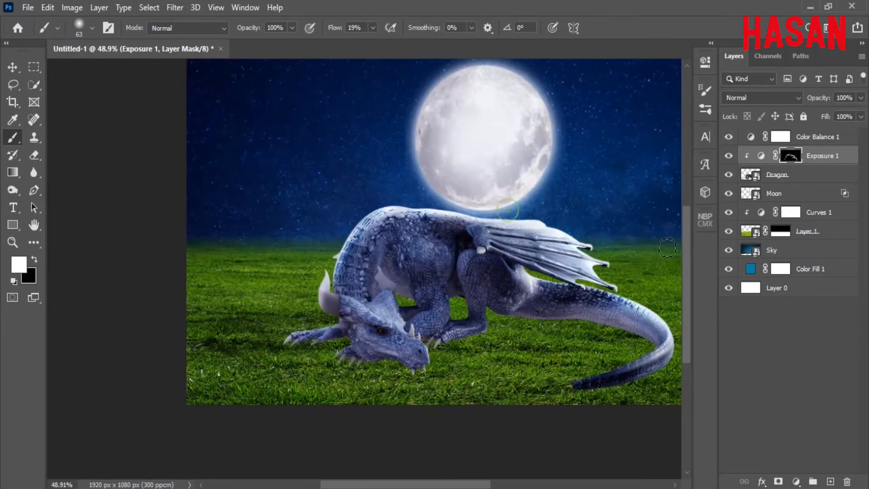
pyautogui.moveTo(358, 226); pyautogui.dragTo(411, 207)
pyautogui.moveTo(411, 207)
pyautogui.mouseDown()
pyautogui.moveTo(385, 263)
pyautogui.moveTo(474, 308)
pyautogui.moveTo(513, 308)
pyautogui.moveTo(435, 216)
pyautogui.mouseUp()
pyautogui.moveTo(276, 188); pyautogui.dragTo(395, 264)
pyautogui.moveTo(404, 168); pyautogui.dragTo(505, 361)
pyautogui.scroll(-1, 492, 280)
pyautogui.moveTo(462, 174); pyautogui.dragTo(407, 334)
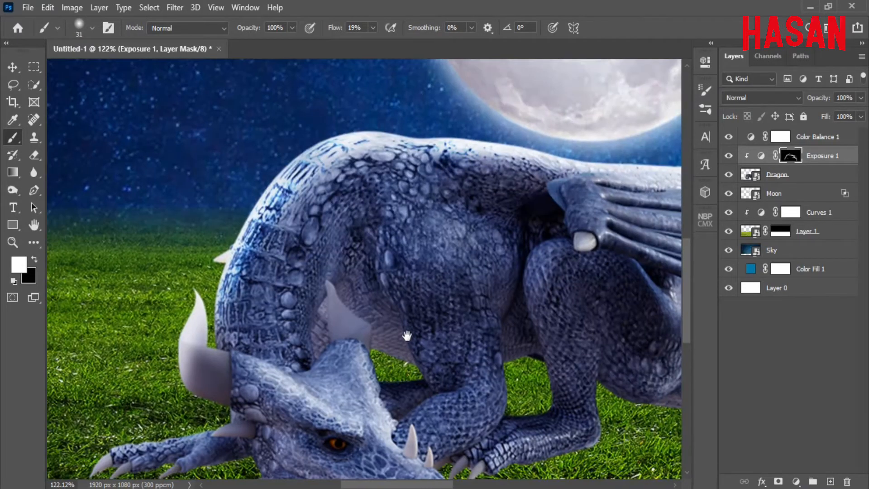
# Paint a highlight on the dragon's front shoulder with a 31 px brush at 19% flow
pyautogui.scroll(-6, 431, 284)
pyautogui.moveTo(470, 291); pyautogui.dragTo(379, 286)
pyautogui.moveTo(424, 328); pyautogui.dragTo(405, 274)
pyautogui.moveTo(503, 288); pyautogui.dragTo(629, 318)
pyautogui.moveTo(393, 293); pyautogui.dragTo(461, 281)
pyautogui.scroll(5, 461, 281)
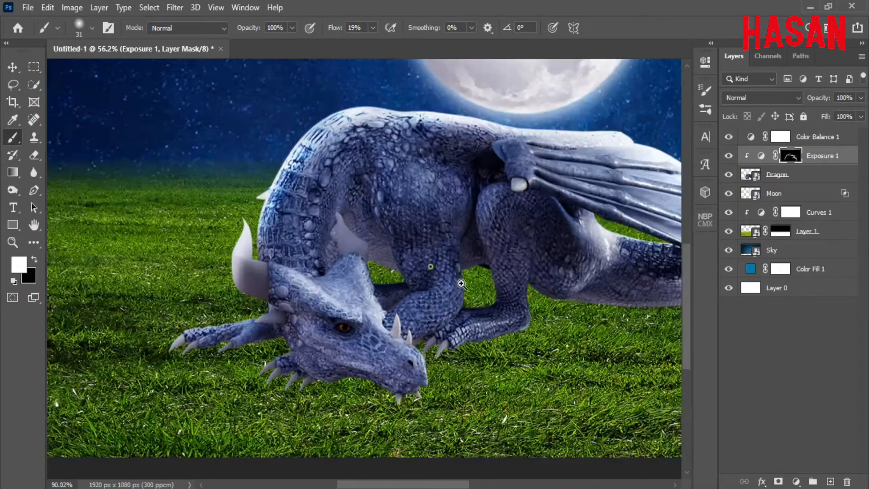
pyautogui.moveTo(436, 227); pyautogui.dragTo(475, 285)
pyautogui.moveTo(427, 195); pyautogui.dragTo(461, 273)
pyautogui.moveTo(421, 214)
pyautogui.mouseDown()
pyautogui.moveTo(445, 236)
pyautogui.moveTo(454, 271)
pyautogui.mouseUp()
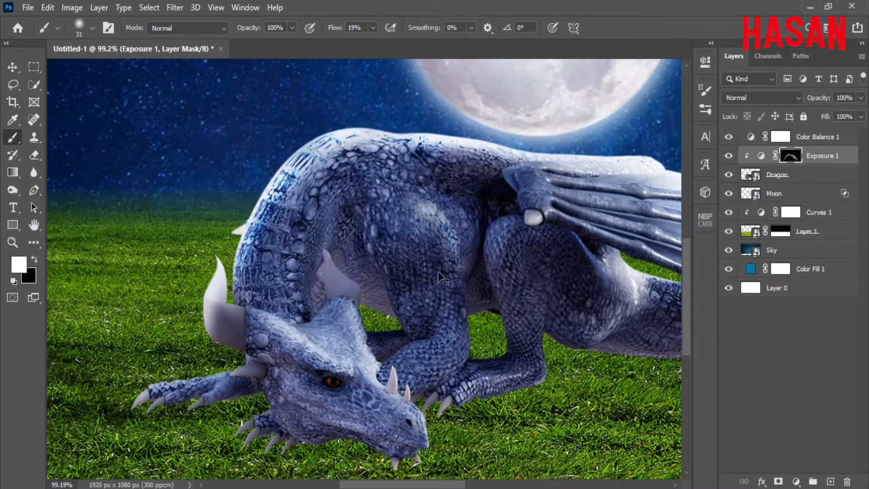
# Extend the mask highlights around the dragon's shoulder and along its chest and neck
pyautogui.moveTo(452, 174); pyautogui.dragTo(451, 223)
pyautogui.moveTo(380, 217); pyautogui.dragTo(396, 296)
pyautogui.moveTo(382, 326); pyautogui.dragTo(446, 233)
pyautogui.moveTo(410, 257)
pyautogui.mouseDown()
pyautogui.moveTo(433, 321)
pyautogui.moveTo(411, 303)
pyautogui.moveTo(414, 397)
pyautogui.mouseUp()
pyautogui.moveTo(384, 211)
pyautogui.mouseDown()
pyautogui.moveTo(365, 289)
pyautogui.moveTo(373, 344)
pyautogui.mouseUp()
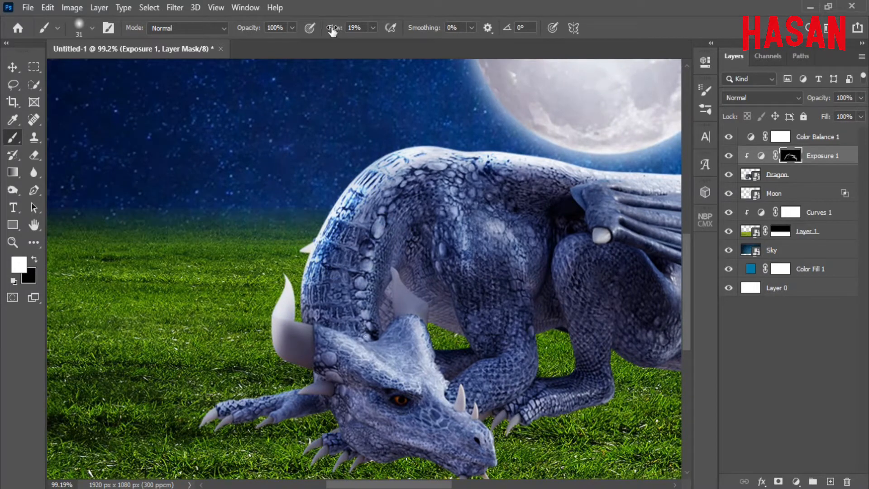
# Lower the brush flow to 8% and softly highlight the dragon's flank and hind leg
pyautogui.moveTo(323, 253); pyautogui.dragTo(312, 321)
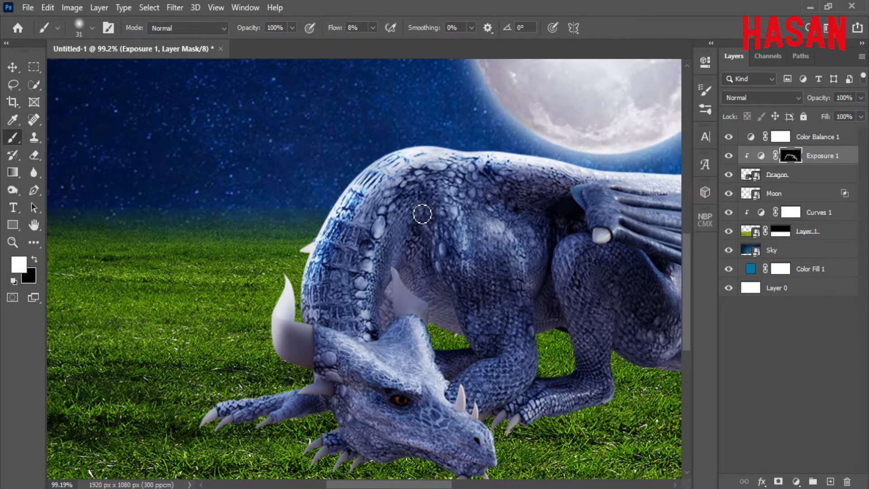
pyautogui.moveTo(487, 209); pyautogui.dragTo(381, 292)
pyautogui.moveTo(469, 301); pyautogui.dragTo(412, 226)
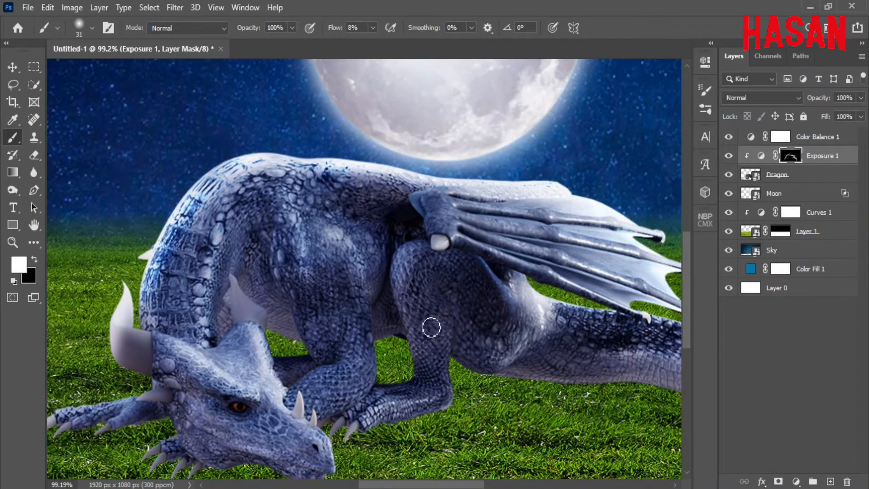
pyautogui.moveTo(406, 258); pyautogui.dragTo(409, 332)
pyautogui.moveTo(372, 357)
pyautogui.mouseDown()
pyautogui.moveTo(362, 333)
pyautogui.moveTo(293, 400)
pyautogui.moveTo(357, 361)
pyautogui.mouseUp()
pyautogui.scroll(-3, 443, 362)
# Add soft highlights to the dragon's front leg and lower body at 8% flow
pyautogui.moveTo(326, 219); pyautogui.dragTo(337, 312)
pyautogui.scroll(-1, 429, 352)
pyautogui.moveTo(431, 351); pyautogui.dragTo(440, 312)
pyautogui.moveTo(345, 274)
pyautogui.mouseDown()
pyautogui.moveTo(321, 243)
pyautogui.moveTo(297, 332)
pyautogui.mouseUp()
pyautogui.moveTo(346, 234)
pyautogui.mouseDown()
pyautogui.moveTo(356, 274)
pyautogui.moveTo(349, 329)
pyautogui.mouseUp()
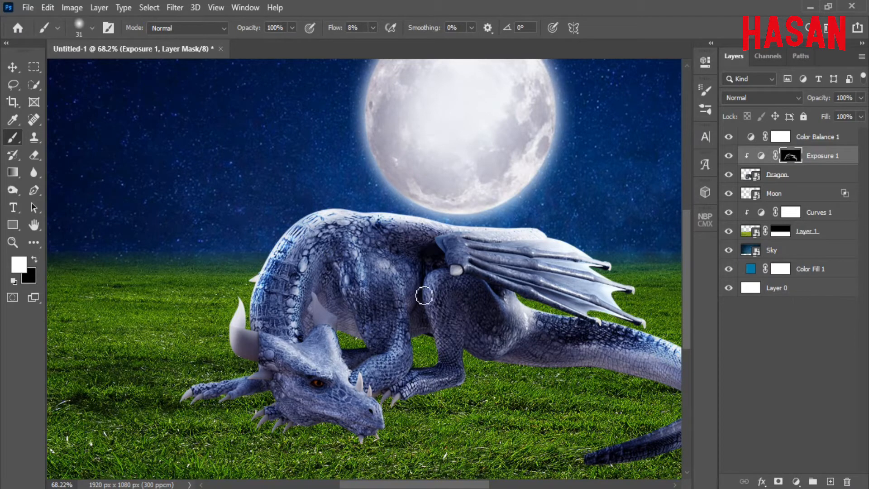
pyautogui.scroll(-3, 483, 322)
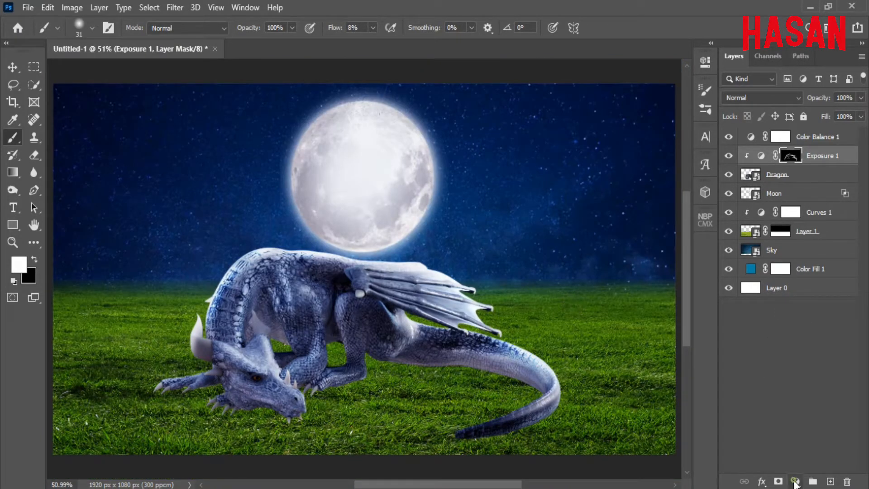
# Add a second Exposure adjustment clipped to the dragon and lower its exposure to darken the creature
pyautogui.click(795, 481)
pyautogui.click(747, 320)
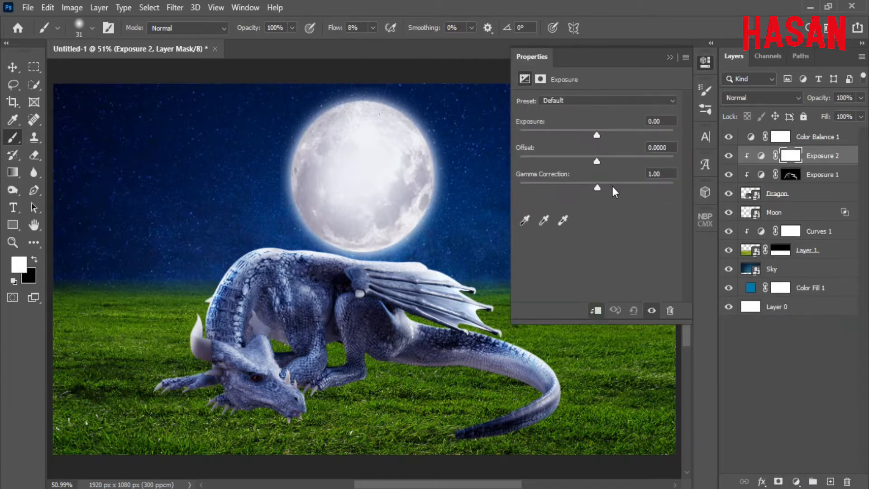
pyautogui.moveTo(597, 134); pyautogui.dragTo(574, 135)
pyautogui.moveTo(598, 187); pyautogui.dragTo(599, 189)
pyautogui.click(670, 57)
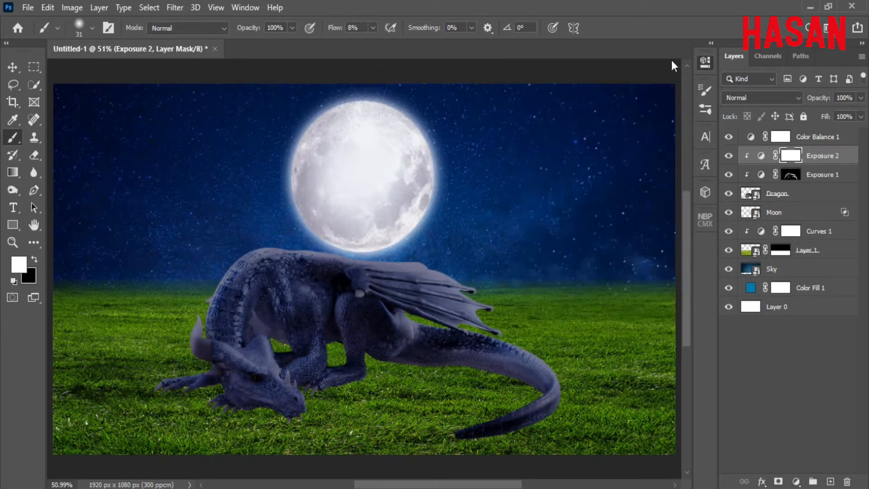
# Invert the mask of the Exposure 2 layer to hide its darkening effect
pyautogui.click(705, 62)
pyautogui.click(790, 155)
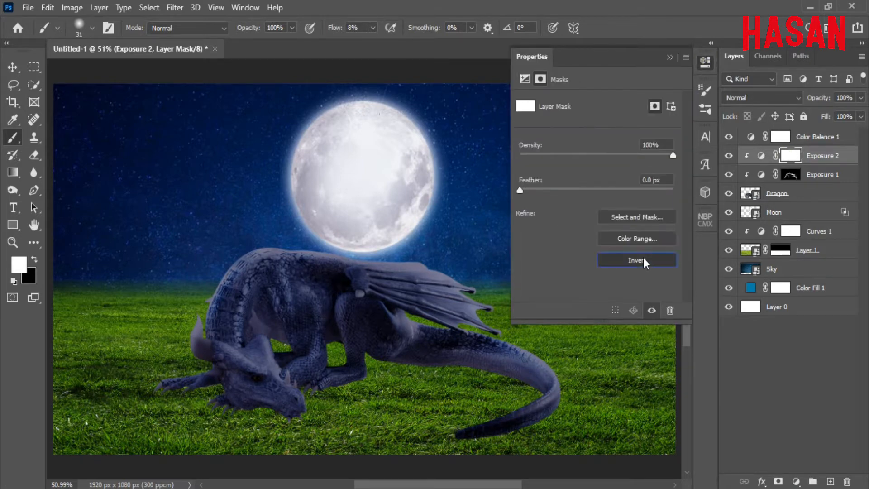
pyautogui.click(636, 262)
pyautogui.click(670, 57)
# Paint soft shadows on the Exposure 2 mask along the dragon's underside and tail with a 69 px brush at 8% flow
pyautogui.scroll(3, 409, 344)
pyautogui.moveTo(409, 344); pyautogui.dragTo(516, 263)
pyautogui.moveTo(460, 234); pyautogui.dragTo(444, 265)
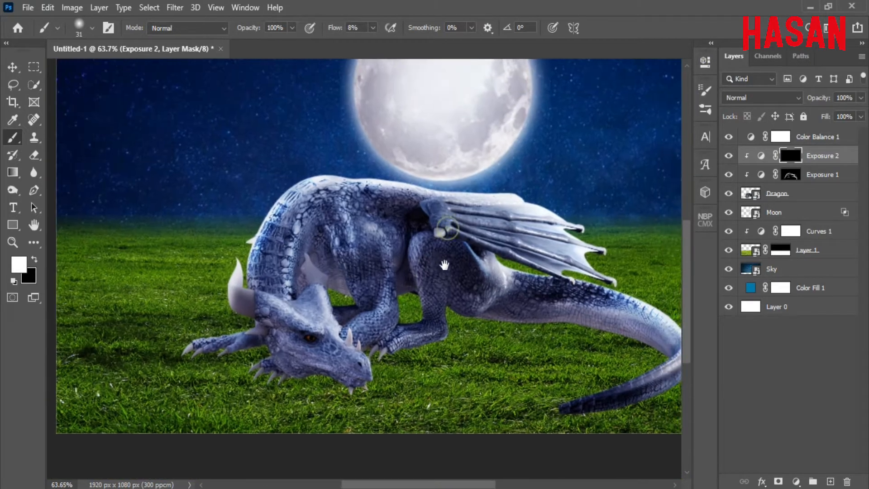
pyautogui.moveTo(453, 297); pyautogui.dragTo(561, 319)
pyautogui.moveTo(646, 351); pyautogui.dragTo(548, 317)
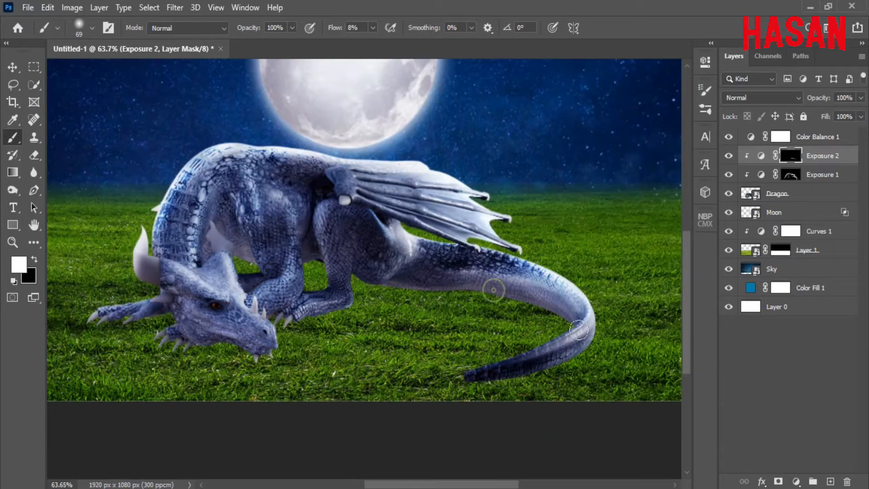
pyautogui.moveTo(442, 286); pyautogui.dragTo(525, 308)
pyautogui.moveTo(425, 320); pyautogui.dragTo(342, 351)
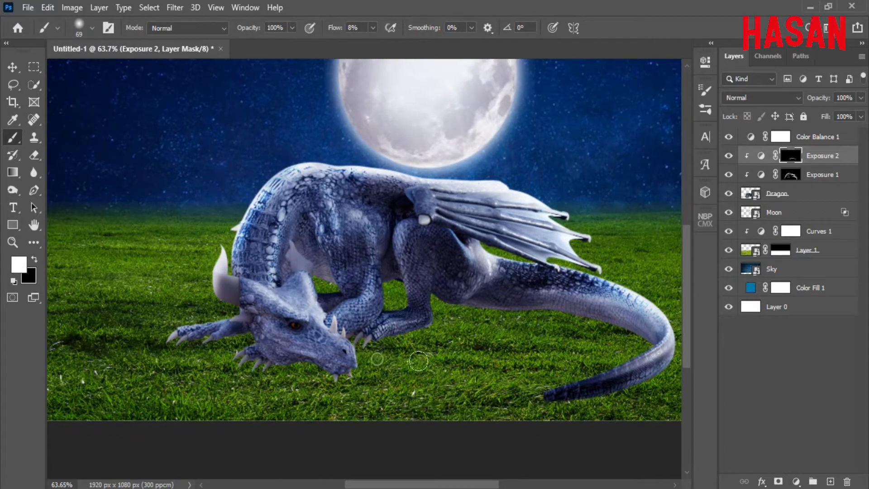
# Shade the dragon's belly edge and front leg with a 33 px brush at 20% flow
pyautogui.scroll(6, 336, 273)
pyautogui.keyDown('alt'); pyautogui.rightClick(425, 289); pyautogui.keyUp('alt')
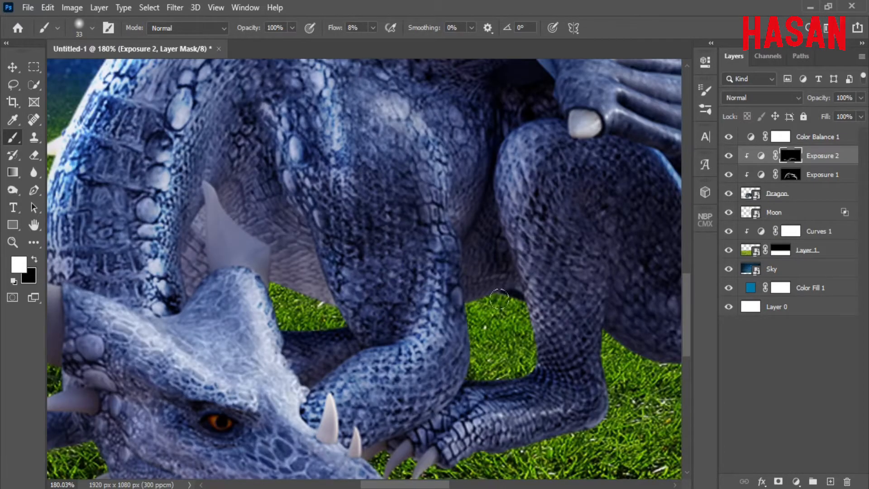
pyautogui.moveTo(336, 29); pyautogui.dragTo(337, 29)
pyautogui.moveTo(267, 276); pyautogui.dragTo(327, 309)
pyautogui.moveTo(552, 308); pyautogui.dragTo(482, 297)
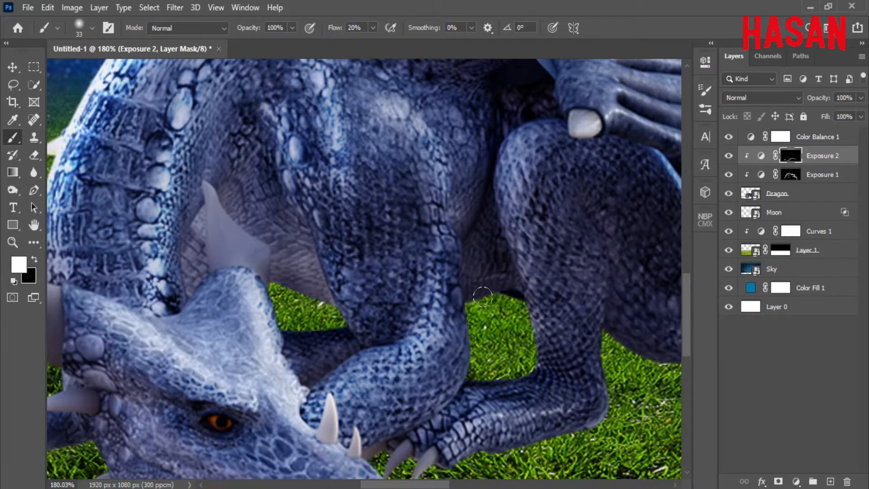
pyautogui.moveTo(454, 385); pyautogui.dragTo(463, 322)
pyautogui.moveTo(296, 308)
pyautogui.mouseDown()
pyautogui.moveTo(402, 309)
pyautogui.moveTo(380, 271)
pyautogui.mouseUp()
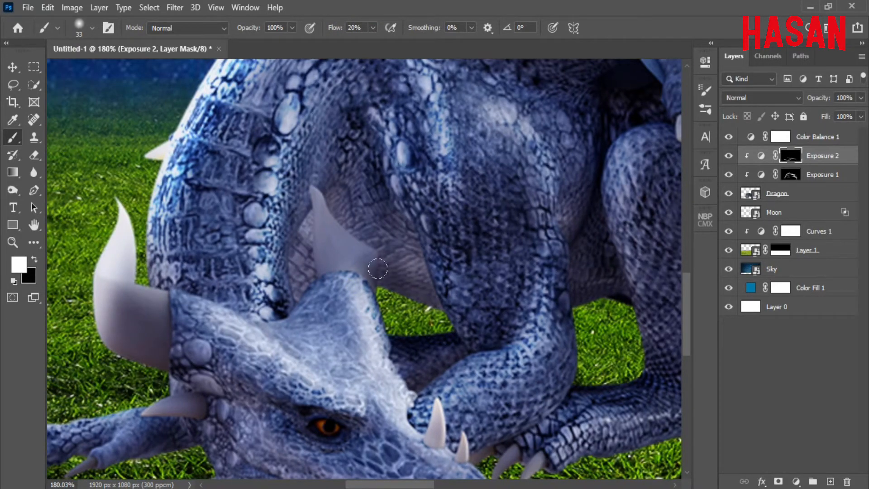
# Shade the underside of the dragon's head and front claws, and compare the image with the Exposure 2 layer hidden and shown
pyautogui.scroll(-8, 565, 290)
pyautogui.moveTo(544, 269); pyautogui.dragTo(338, 271)
pyautogui.scroll(4, 368, 330)
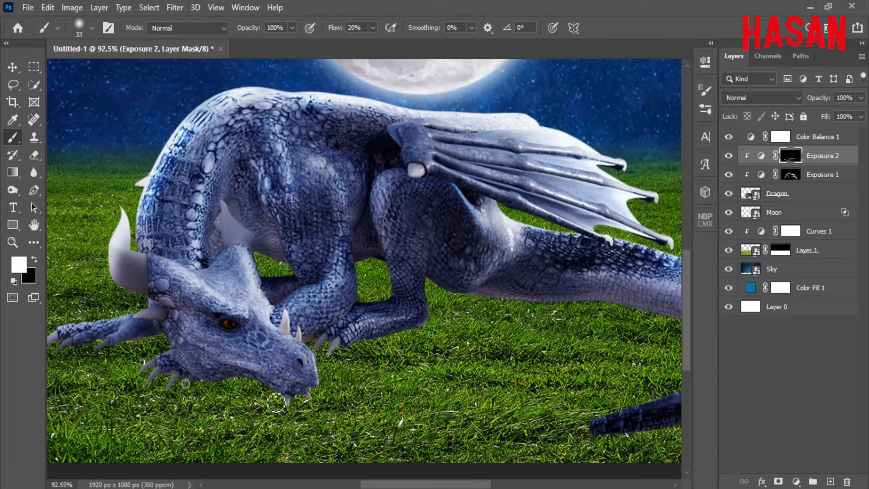
pyautogui.moveTo(157, 380); pyautogui.dragTo(299, 370)
pyautogui.moveTo(262, 340); pyautogui.dragTo(211, 340)
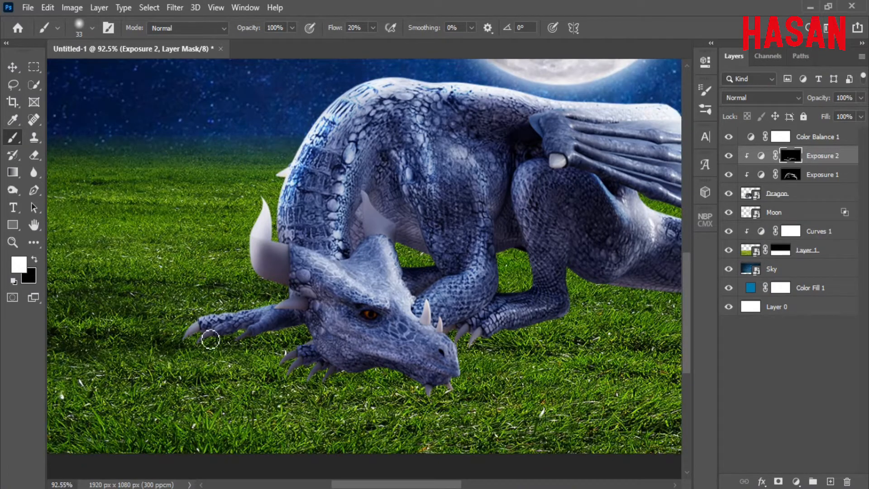
pyautogui.scroll(-4, 265, 335)
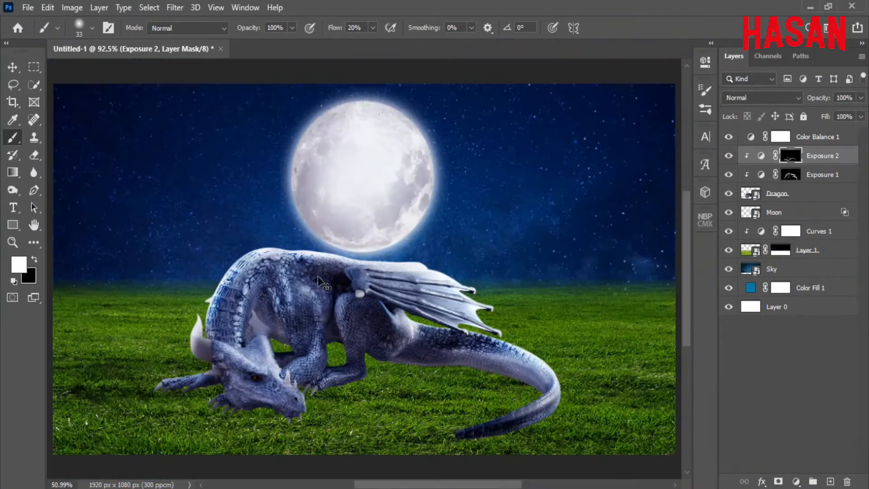
pyautogui.click(726, 157)
pyautogui.click(727, 156)
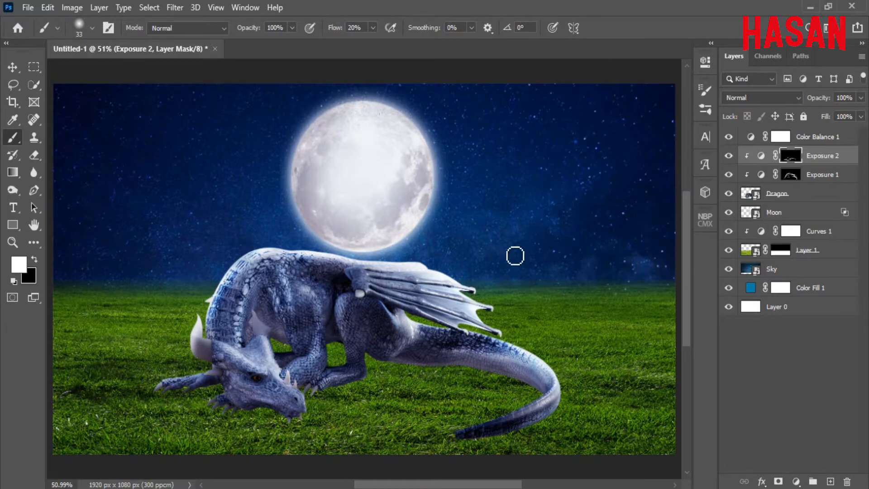
# Add a layer mask to the Dragon layer
pyautogui.press('v')
pyautogui.click(790, 196)
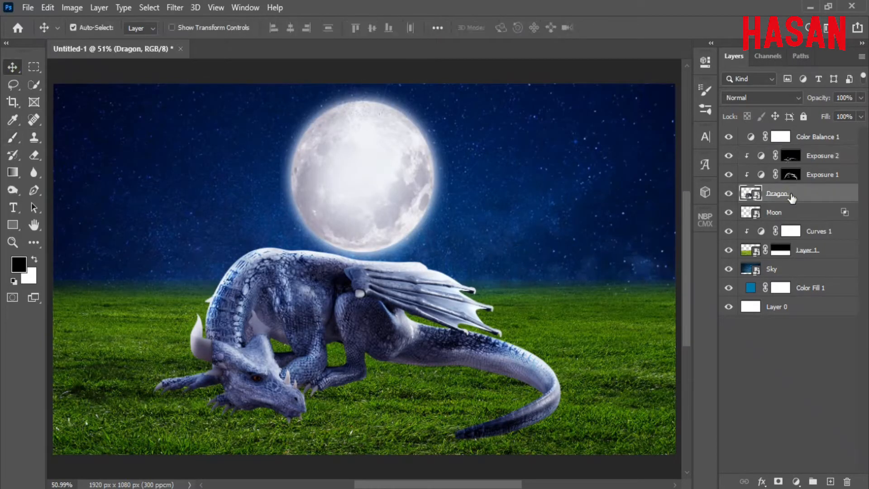
pyautogui.click(778, 481)
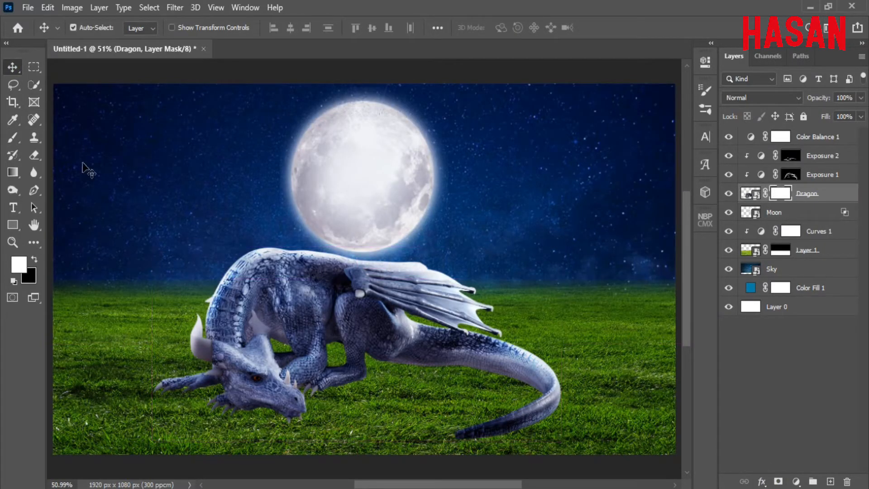
# Choose the 197 px grass brush from the Charfades_Ultimate_Grass_Brush_Set for mask painting
pyautogui.click(12, 137)
pyautogui.rightClick(197, 177)
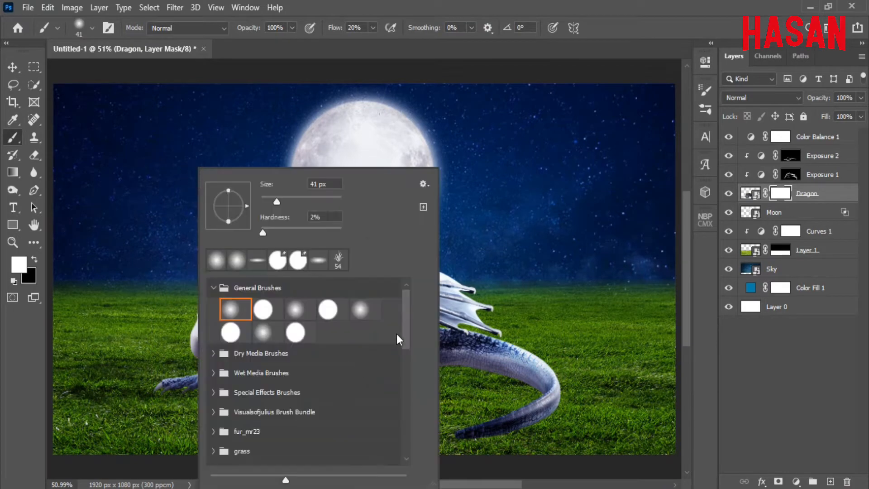
pyautogui.scroll(-10, 399, 347)
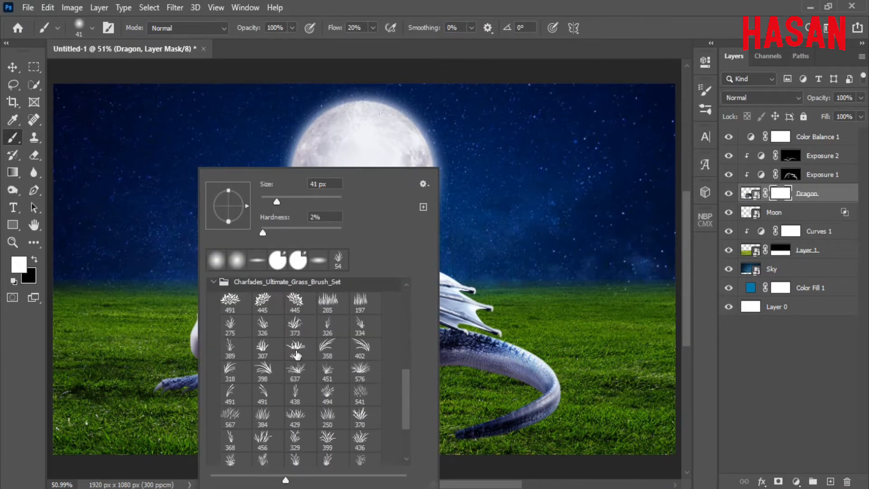
pyautogui.click(230, 329)
pyautogui.doubleClick(360, 299)
# Mask the lower edge of the tail's base into the grass with a black 52 px grass brush at 12% flow
pyautogui.scroll(3, 425, 374)
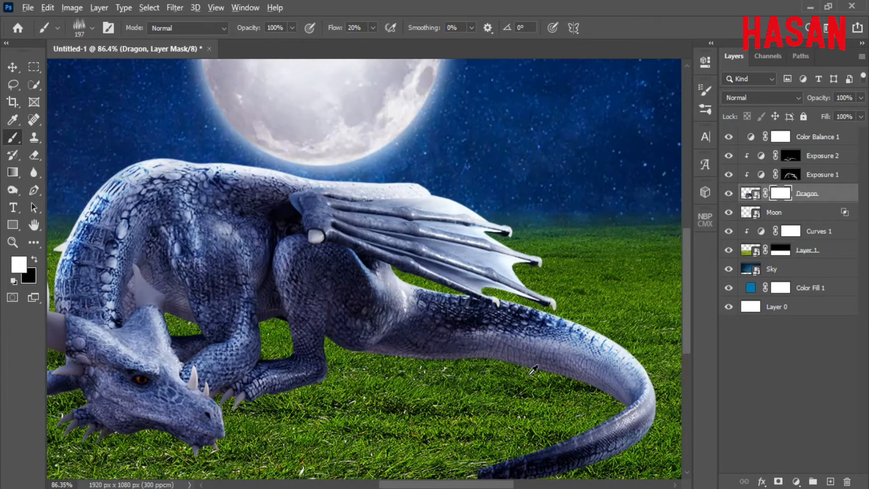
pyautogui.moveTo(533, 372); pyautogui.dragTo(484, 376)
pyautogui.moveTo(535, 310); pyautogui.dragTo(618, 295)
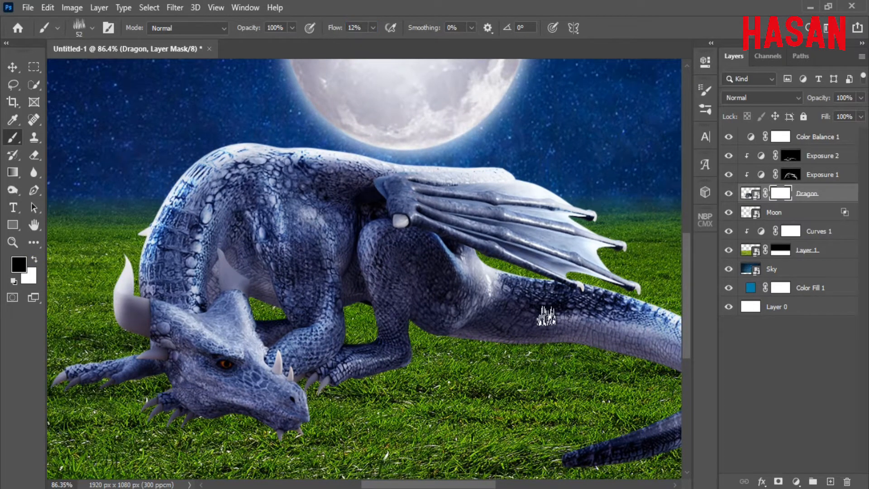
pyautogui.moveTo(547, 315)
pyautogui.mouseDown()
pyautogui.moveTo(509, 255)
pyautogui.moveTo(589, 300)
pyautogui.mouseUp()
pyautogui.scroll(5, 530, 291)
pyautogui.moveTo(530, 291); pyautogui.dragTo(508, 271)
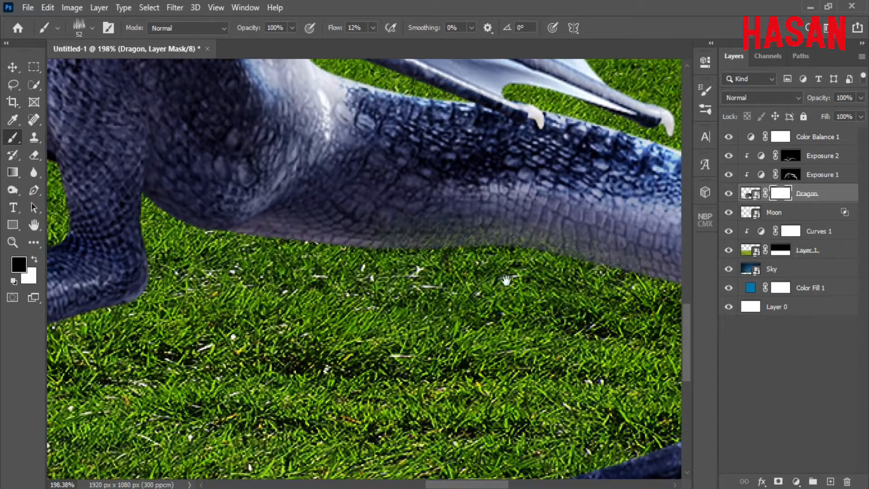
pyautogui.scroll(-3, 355, 240)
pyautogui.scroll(-2, 553, 296)
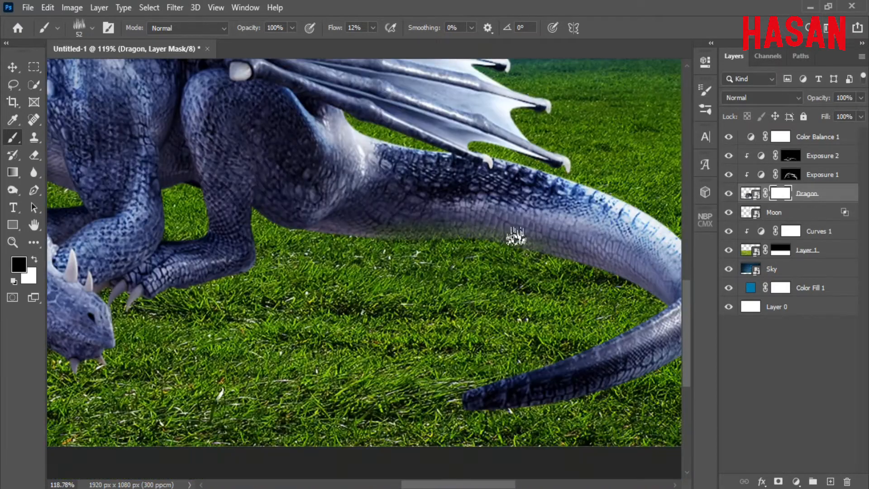
# Blend the lower edge of the curled tail end into the grass with a 26 px grass brush at 45° and 25% flow
pyautogui.scroll(2, 563, 282)
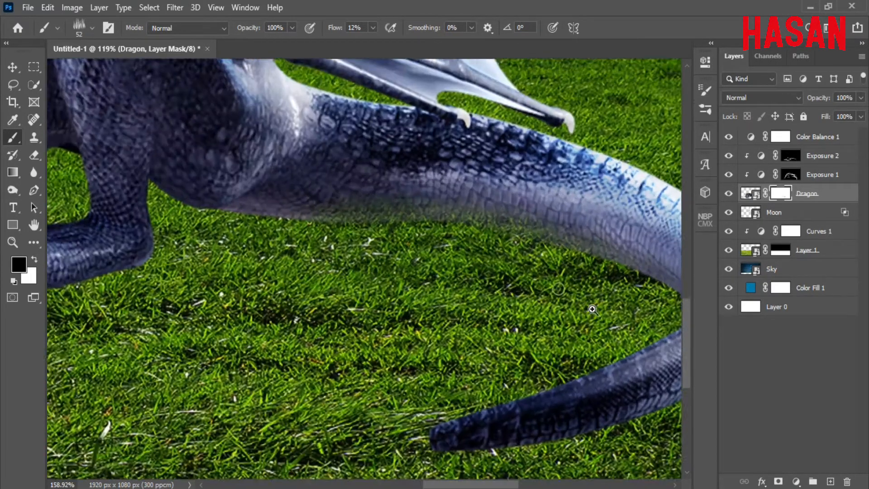
pyautogui.moveTo(595, 314); pyautogui.dragTo(394, 251)
pyautogui.rightClick(544, 287)
pyautogui.moveTo(594, 205); pyautogui.dragTo(589, 193)
pyautogui.click(632, 16)
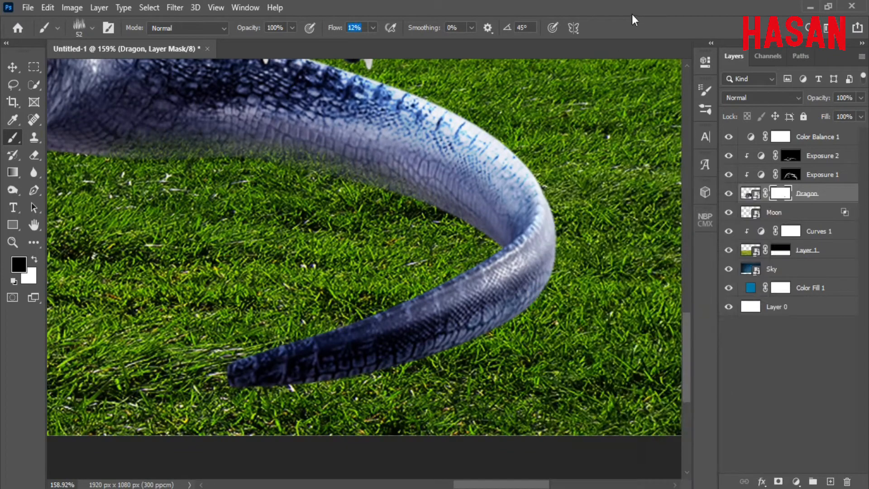
pyautogui.moveTo(561, 307)
pyautogui.mouseDown()
pyautogui.moveTo(511, 241)
pyautogui.moveTo(507, 325)
pyautogui.moveTo(538, 296)
pyautogui.moveTo(402, 353)
pyautogui.moveTo(527, 313)
pyautogui.moveTo(388, 368)
pyautogui.mouseUp()
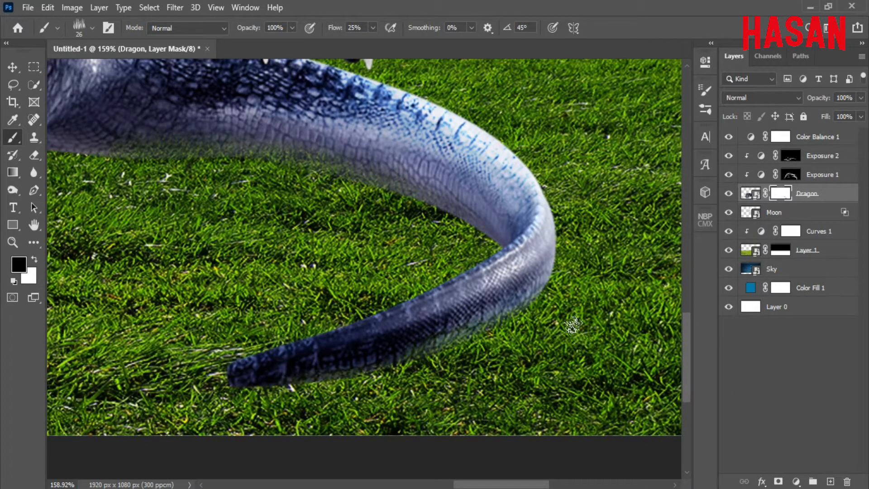
# Rotate the grass brush to -57° and mask the inner lower edge of the tail into the grass
pyautogui.scroll(5, 570, 277)
pyautogui.moveTo(569, 274); pyautogui.dragTo(537, 366)
pyautogui.moveTo(264, 265); pyautogui.dragTo(386, 302)
pyautogui.rightClick(386, 302)
pyautogui.moveTo(451, 199); pyautogui.dragTo(445, 222)
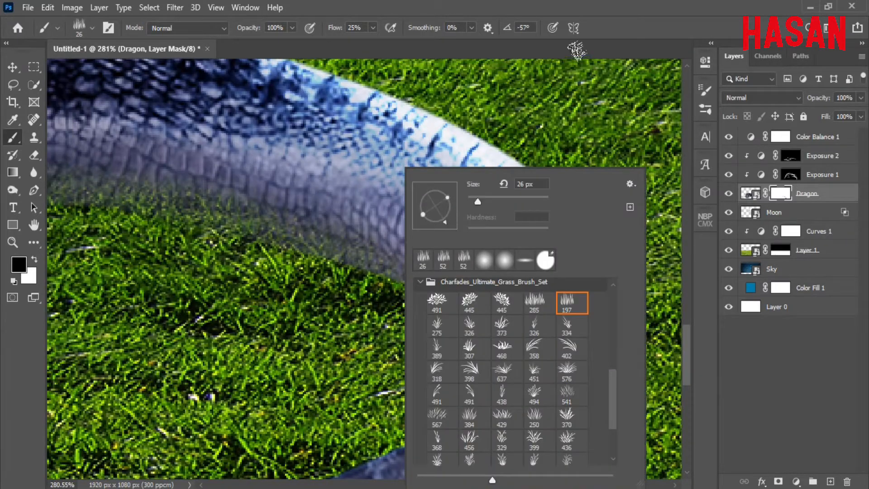
pyautogui.click(577, 51)
pyautogui.moveTo(240, 256); pyautogui.dragTo(429, 299)
pyautogui.moveTo(303, 267); pyautogui.dragTo(481, 308)
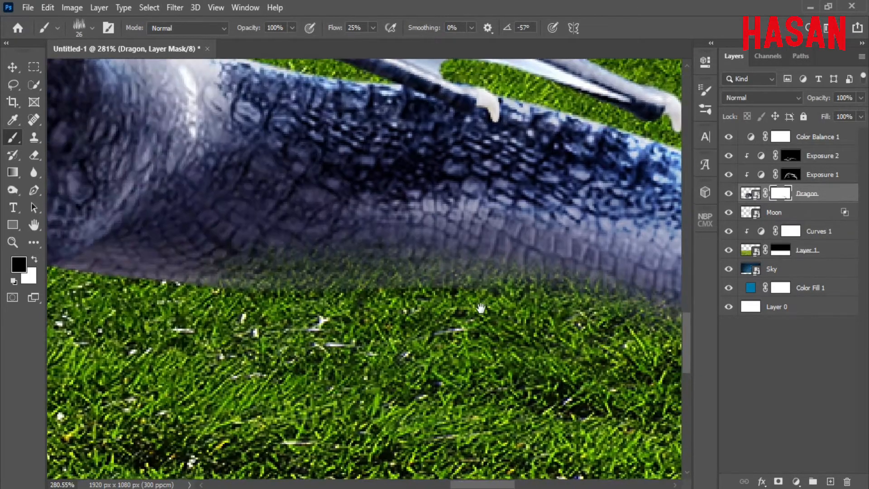
# Set the grass brush angle to 14° and refine the masked edge under the tail's base
pyautogui.rightClick(480, 308)
pyautogui.rightClick(436, 297)
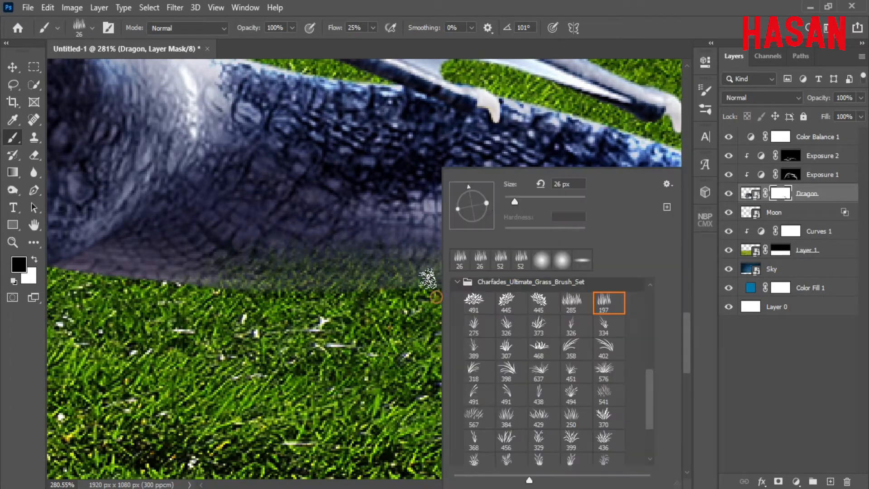
pyautogui.moveTo(491, 208); pyautogui.dragTo(490, 202)
pyautogui.click(393, 199)
pyautogui.moveTo(479, 290); pyautogui.dragTo(580, 303)
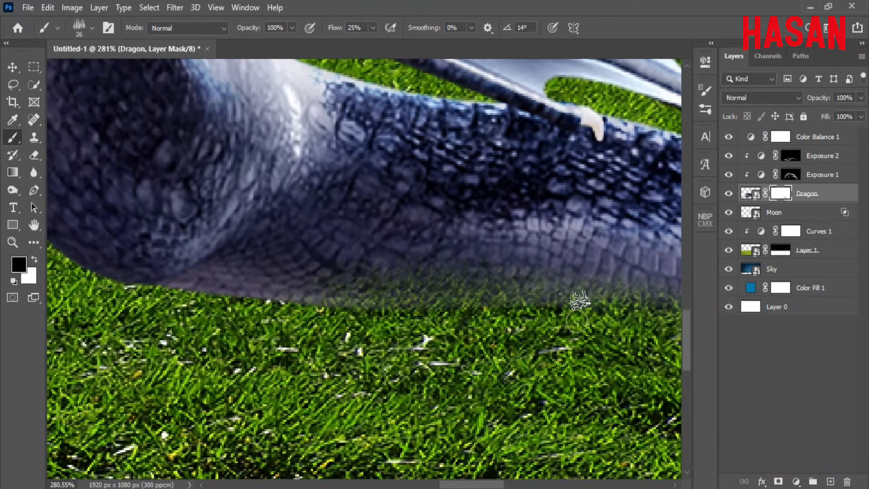
pyautogui.moveTo(289, 288)
pyautogui.mouseDown()
pyautogui.moveTo(591, 299)
pyautogui.moveTo(410, 282)
pyautogui.mouseUp()
# Blend the underside of the dragon's rear thigh into the grass on the Dragon mask
pyautogui.scroll(-5, 561, 339)
pyautogui.moveTo(651, 319); pyautogui.dragTo(416, 266)
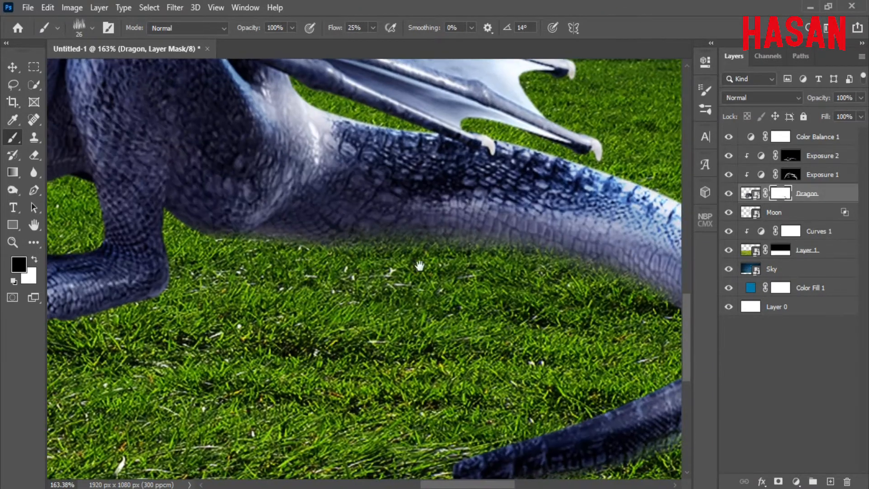
pyautogui.moveTo(256, 278); pyautogui.dragTo(398, 297)
pyautogui.moveTo(365, 273); pyautogui.dragTo(424, 270)
pyautogui.moveTo(393, 306); pyautogui.dragTo(456, 324)
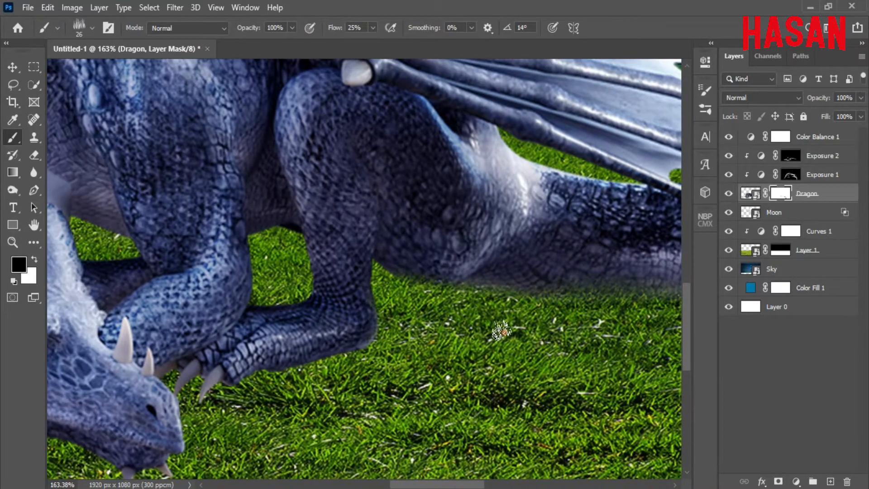
# Switch to a different grass brush at 46 px and 0°, and mask the heel and sole of the hind leg into the grass
pyautogui.rightClick(504, 332)
pyautogui.click(673, 330)
pyautogui.click(682, 4)
pyautogui.moveTo(518, 269)
pyautogui.mouseDown()
pyautogui.moveTo(378, 291)
pyautogui.moveTo(339, 312)
pyautogui.mouseUp()
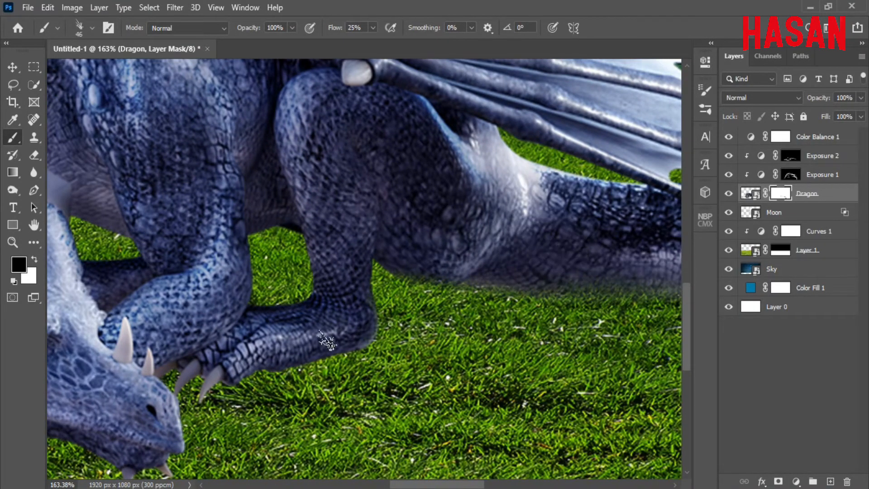
pyautogui.moveTo(327, 341)
pyautogui.mouseDown()
pyautogui.moveTo(385, 337)
pyautogui.moveTo(296, 360)
pyautogui.mouseUp()
pyautogui.scroll(4, 354, 347)
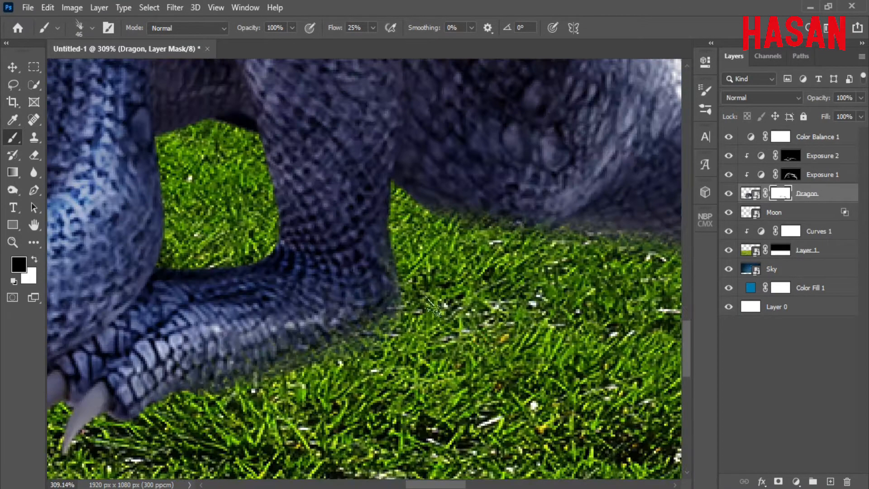
pyautogui.moveTo(433, 308)
pyautogui.mouseDown()
pyautogui.moveTo(442, 351)
pyautogui.moveTo(393, 353)
pyautogui.mouseUp()
pyautogui.scroll(-2, 398, 335)
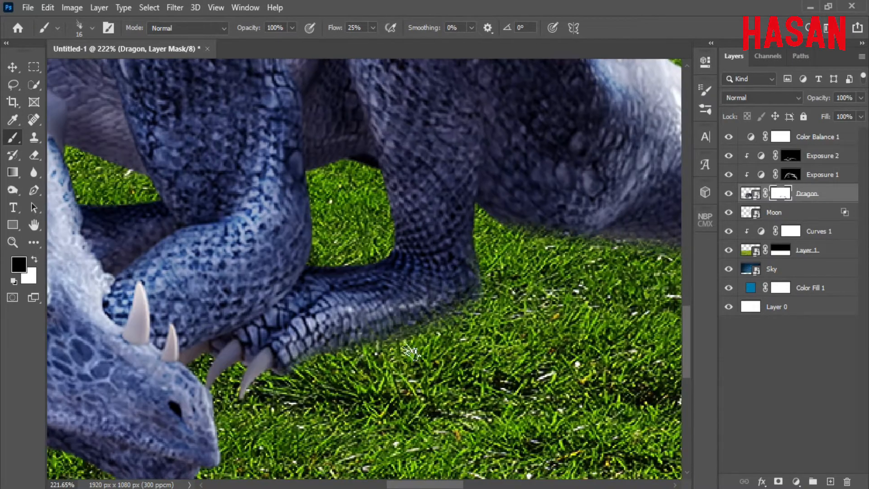
# Mask the hind foot's claw tips into the grass with the 16 px grass brush and restore the edge of the snout
pyautogui.moveTo(220, 399); pyautogui.dragTo(274, 370)
pyautogui.click(34, 259)
pyautogui.moveTo(201, 432); pyautogui.dragTo(213, 422)
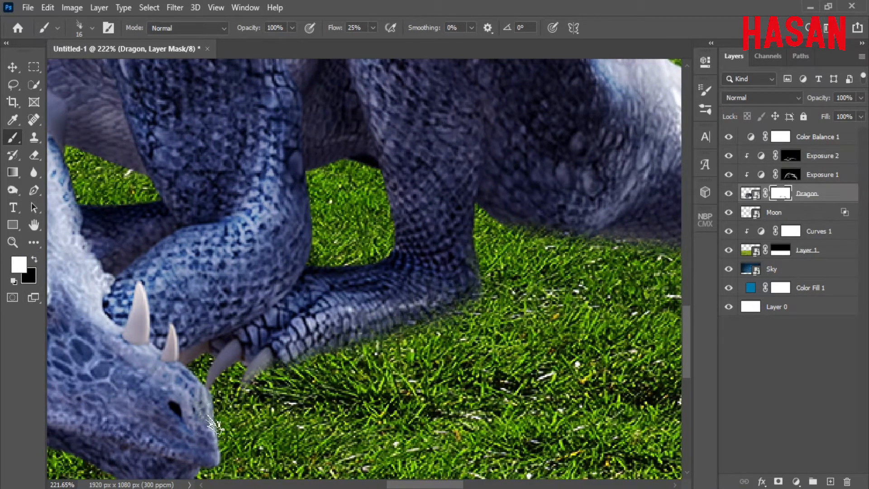
pyautogui.click(34, 259)
pyautogui.moveTo(304, 348)
pyautogui.mouseDown()
pyautogui.moveTo(301, 354)
pyautogui.moveTo(368, 348)
pyautogui.moveTo(267, 379)
pyautogui.mouseUp()
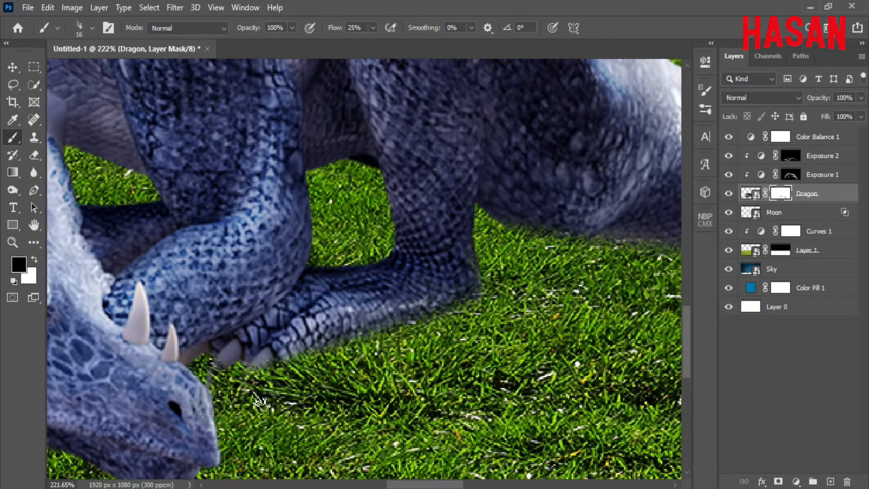
# Mask the lower edges of the dragon's curled tail and tail tip into the grass with the 16 px grass brush
pyautogui.scroll(-4, 442, 359)
pyautogui.scroll(4, 374, 277)
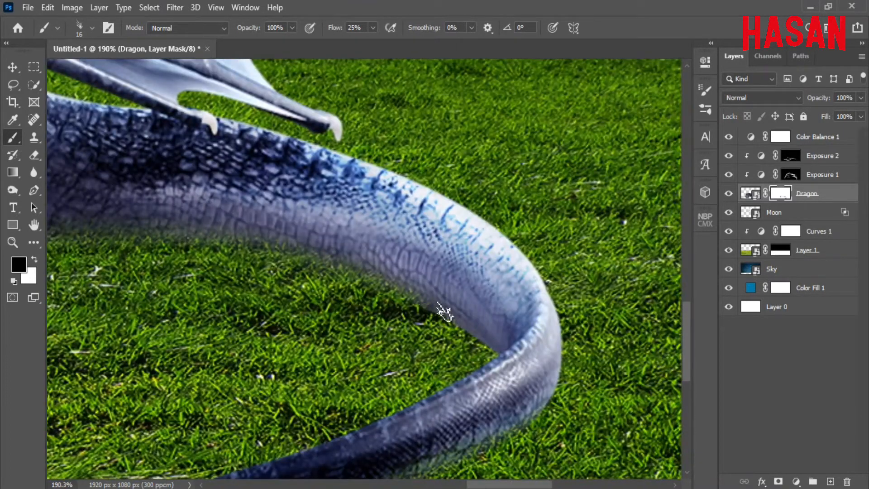
pyautogui.scroll(-3, 452, 353)
pyautogui.hscroll(-3, 426, 385)
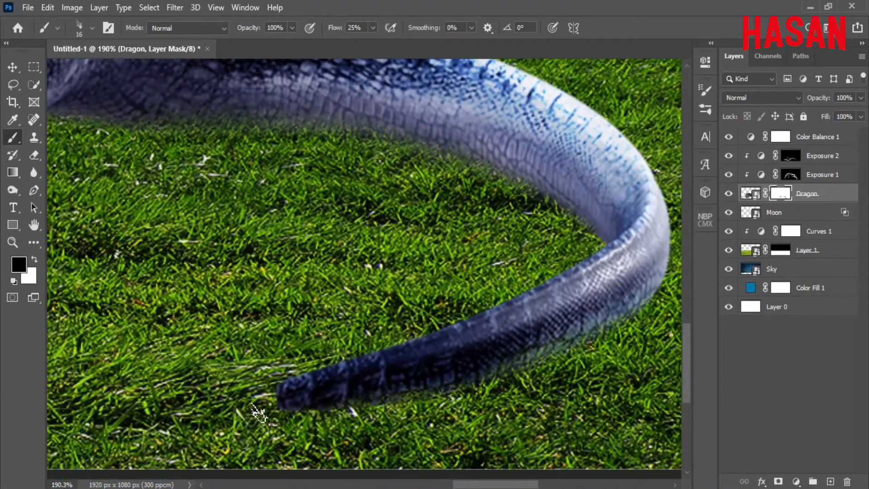
pyautogui.hscroll(3, 543, 353)
pyautogui.hscroll(-4, 417, 401)
pyautogui.scroll(-1, 388, 411)
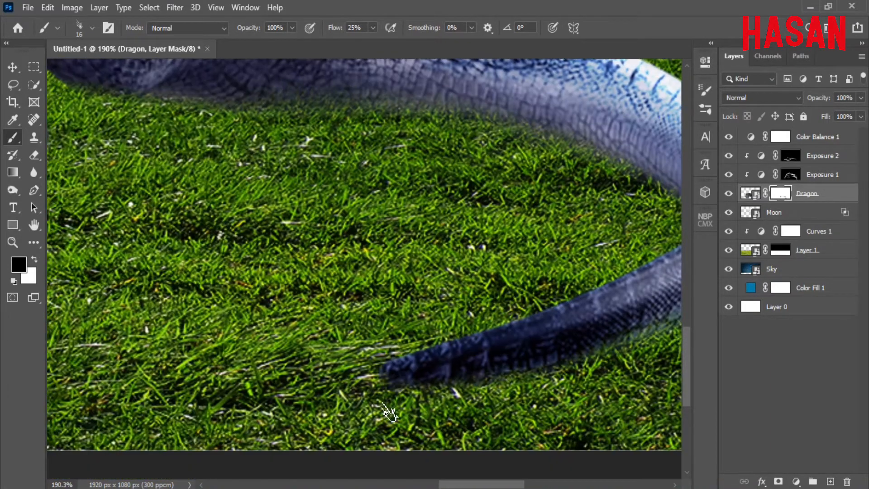
pyautogui.moveTo(633, 225); pyautogui.dragTo(448, 380)
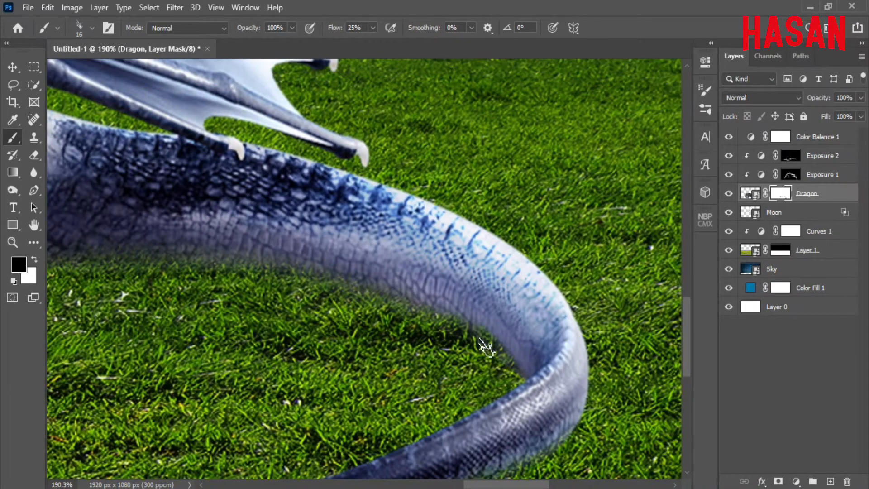
pyautogui.moveTo(346, 304); pyautogui.dragTo(616, 358)
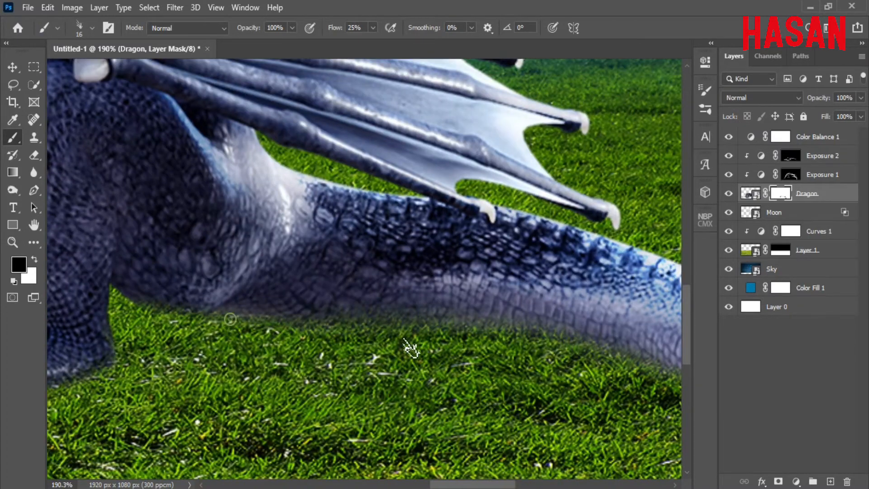
# Refine the masked belly edge between the dragon's legs against the grass, undoing a stray stroke
pyautogui.scroll(-5, 410, 349)
pyautogui.scroll(6, 576, 326)
pyautogui.moveTo(545, 282); pyautogui.dragTo(638, 276)
pyautogui.hotkey('ctrl', 'z')
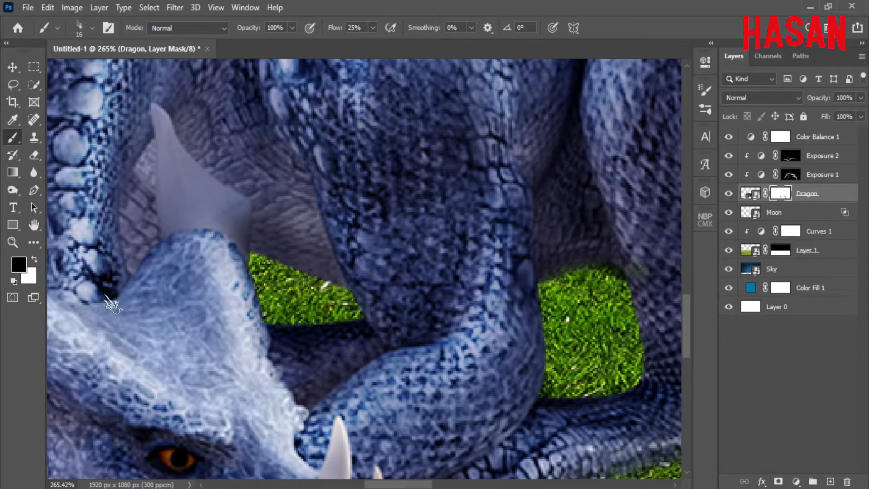
pyautogui.press('x')
pyautogui.moveTo(340, 289); pyautogui.dragTo(525, 336)
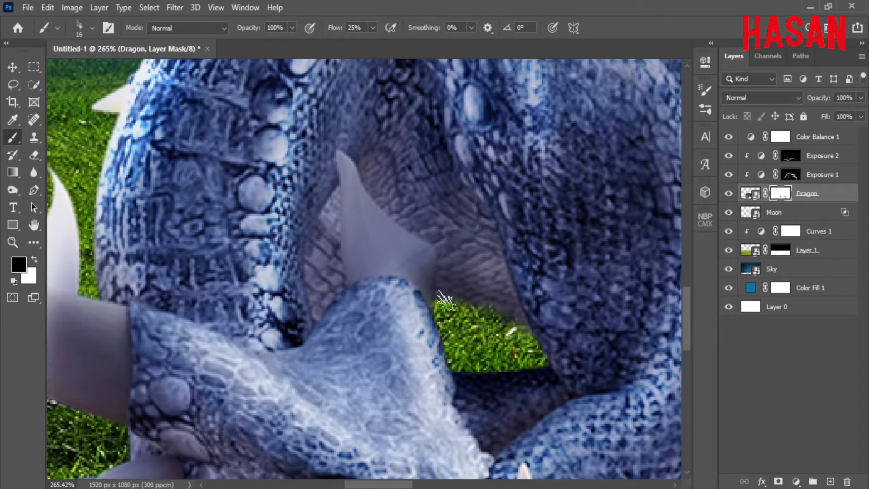
# Blend the underside of the dragon's jaw and chin into the grass on the Dragon mask
pyautogui.scroll(-5, 494, 333)
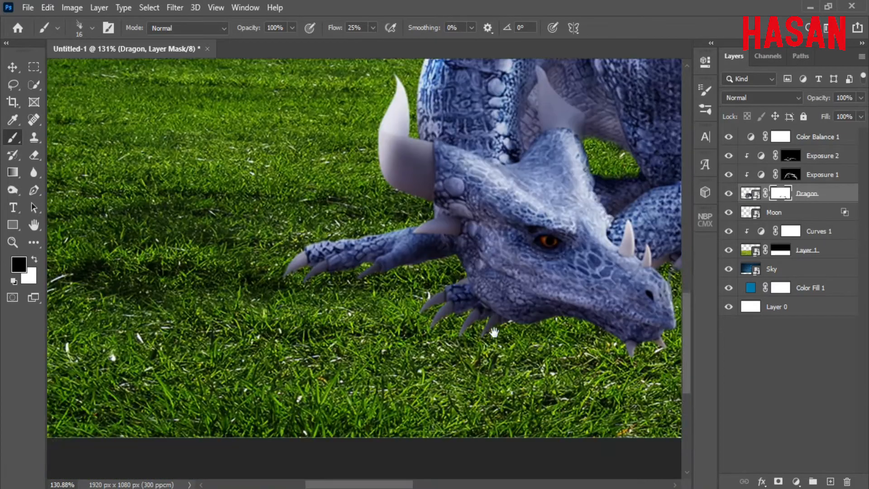
pyautogui.scroll(2, 494, 333)
pyautogui.moveTo(446, 332); pyautogui.dragTo(575, 380)
pyautogui.moveTo(575, 380); pyautogui.dragTo(546, 290)
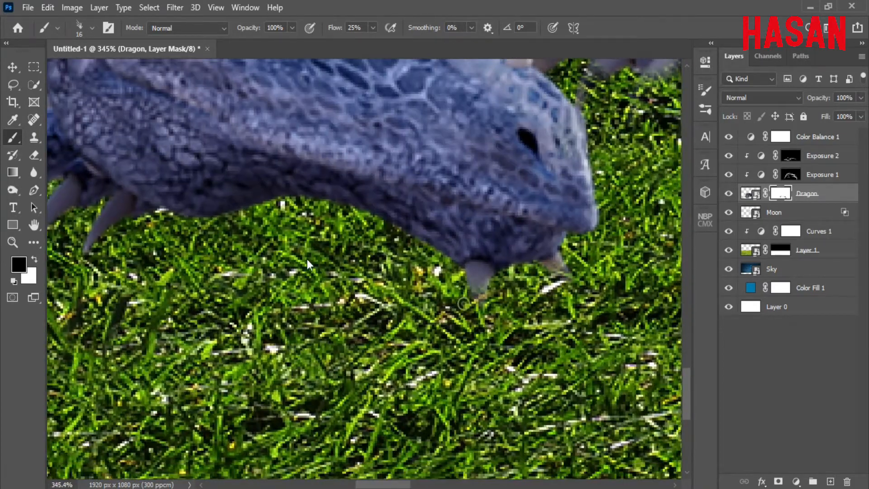
pyautogui.moveTo(233, 135)
pyautogui.mouseDown()
pyautogui.moveTo(425, 250)
pyautogui.moveTo(284, 228)
pyautogui.mouseUp()
pyautogui.moveTo(504, 347)
pyautogui.mouseDown()
pyautogui.moveTo(428, 314)
pyautogui.moveTo(390, 275)
pyautogui.moveTo(209, 307)
pyautogui.mouseUp()
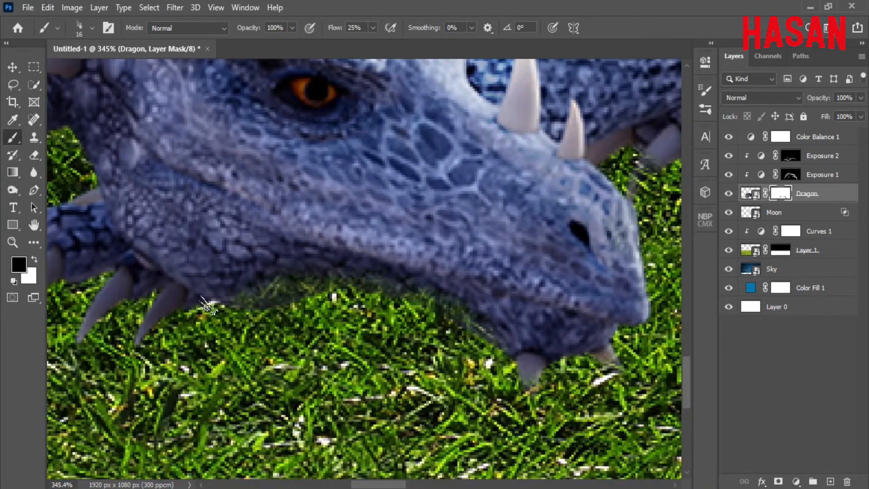
# Mask the claw tips of the front foot beneath the jaw into the grass
pyautogui.moveTo(394, 318); pyautogui.dragTo(517, 316)
pyautogui.moveTo(515, 271)
pyautogui.mouseDown()
pyautogui.moveTo(485, 271)
pyautogui.moveTo(446, 306)
pyautogui.mouseUp()
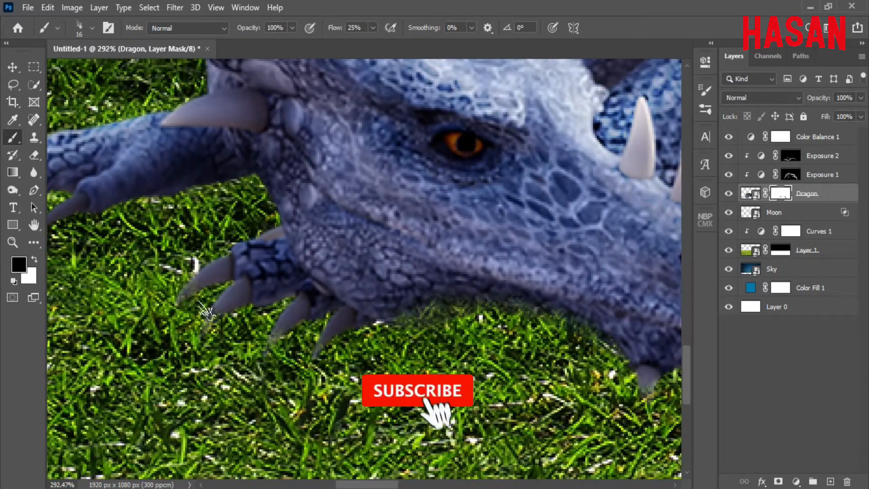
pyautogui.moveTo(226, 312); pyautogui.dragTo(207, 310)
pyautogui.moveTo(207, 253); pyautogui.dragTo(414, 333)
pyautogui.moveTo(414, 333); pyautogui.dragTo(455, 355)
# Set the grass brush angle to -19° and mask the claws of the outstretched front foot into the grass
pyautogui.rightClick(349, 335)
pyautogui.moveTo(402, 206); pyautogui.dragTo(392, 213)
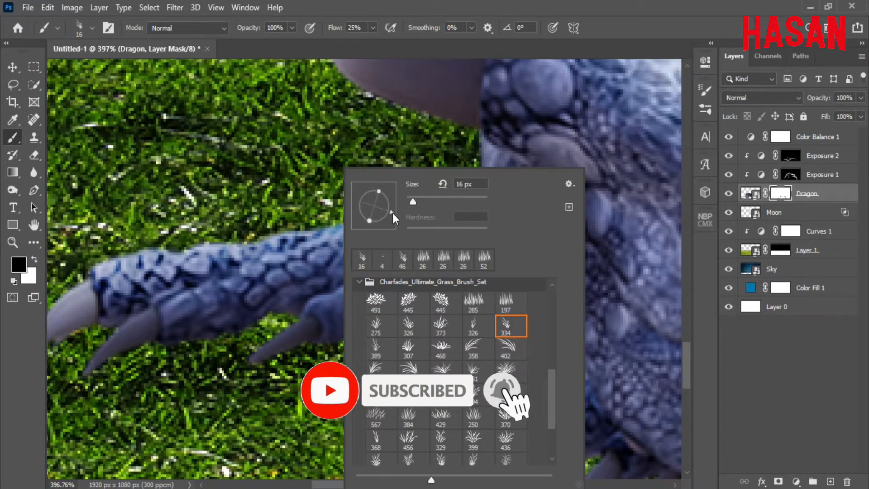
pyautogui.press('Return')
pyautogui.moveTo(274, 385); pyautogui.dragTo(342, 348)
pyautogui.click(337, 323)
pyautogui.hscroll(-5, 340, 312)
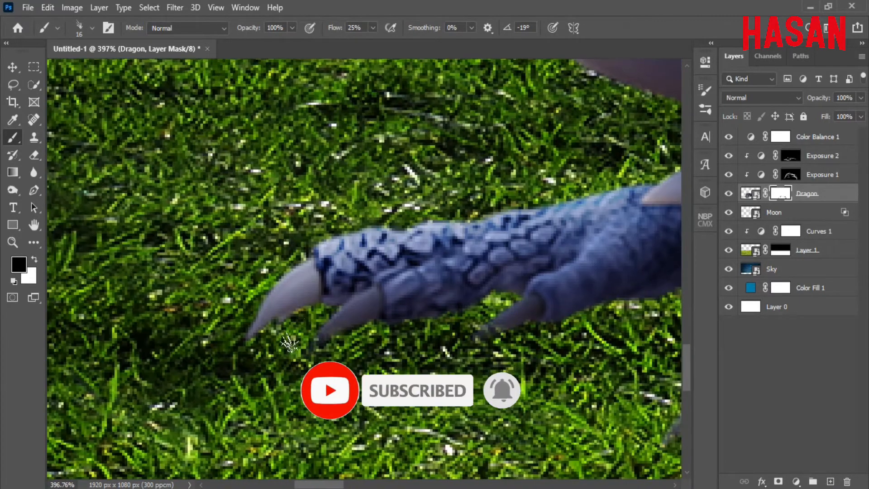
# Reduce the grass brush to 9 px and blend the toes and underside of the outstretched foreleg into the grass
pyautogui.moveTo(461, 299)
pyautogui.mouseDown()
pyautogui.moveTo(425, 319)
pyautogui.moveTo(409, 314)
pyautogui.moveTo(425, 320)
pyautogui.mouseUp()
pyautogui.press('[')
pyautogui.press('[')
pyautogui.press('[')
pyautogui.moveTo(548, 326); pyautogui.dragTo(323, 367)
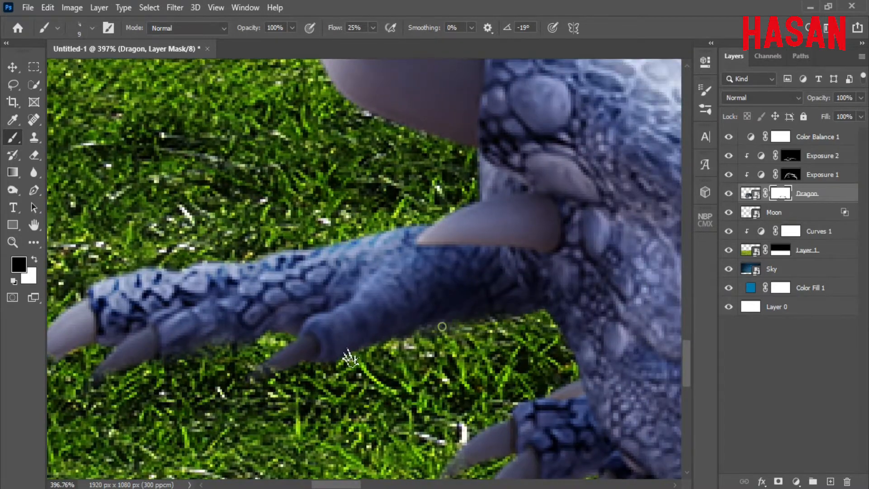
pyautogui.moveTo(483, 345); pyautogui.dragTo(396, 246)
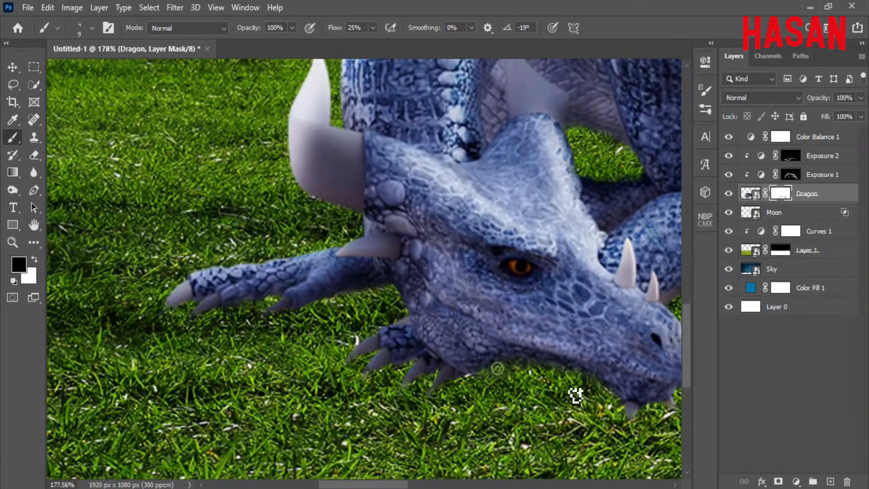
pyautogui.moveTo(552, 399); pyautogui.dragTo(334, 360)
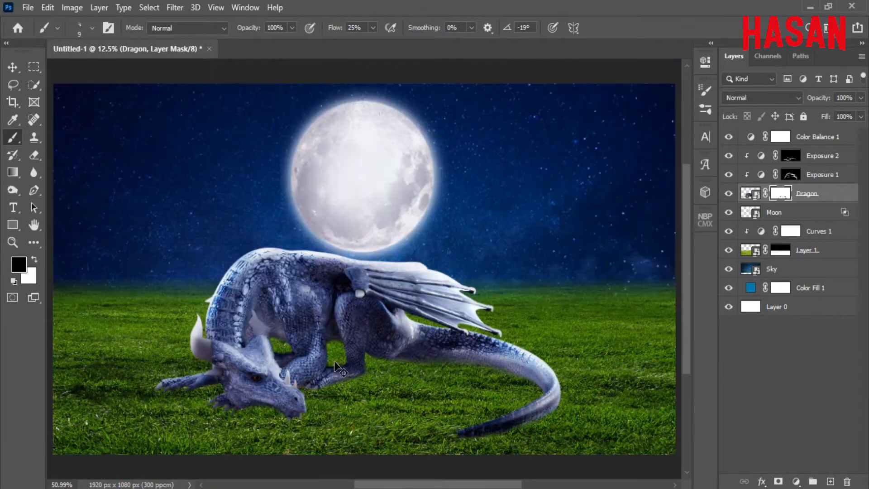
# Bring the cutout of the girl with the lantern into the composite, directly above the Exposure 2 layer
pyautogui.click(814, 156)
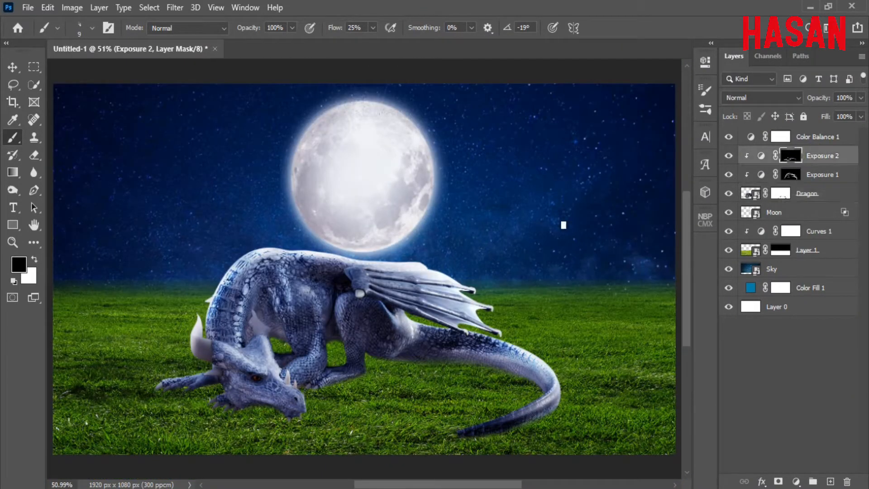
pyautogui.click(12, 67)
pyautogui.moveTo(437, 487)
pyautogui.click(553, 434)
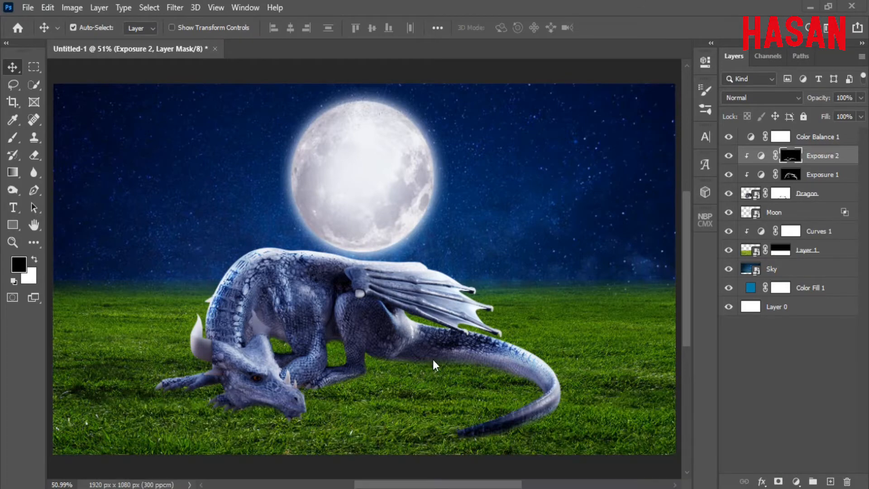
pyautogui.moveTo(821, 60); pyautogui.dragTo(718, 52)
pyautogui.moveTo(653, 243); pyautogui.dragTo(516, 252)
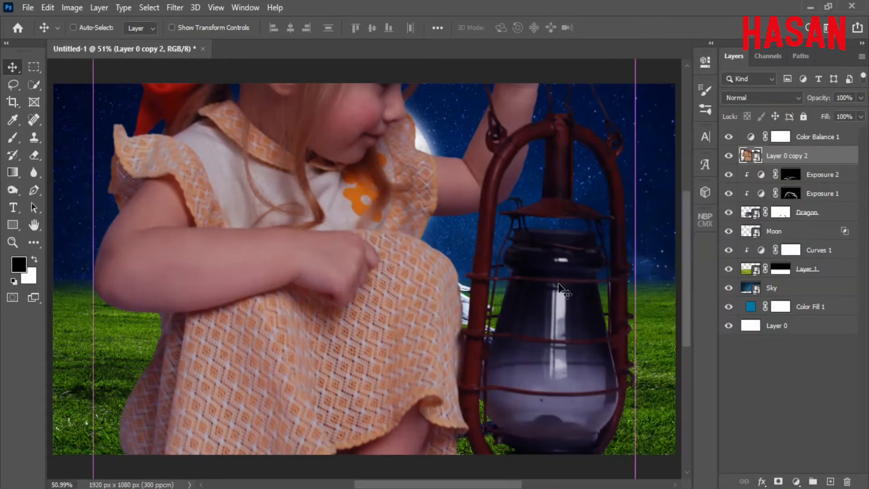
# Scale the girl down, flip her horizontally and place her with the lantern in front of the dragon's tail base
pyautogui.hotkey('ctrl', '-')
pyautogui.hotkey('ctrl', '-')
pyautogui.hotkey('ctrl', 't')
pyautogui.moveTo(499, 267); pyautogui.dragTo(450, 346)
pyautogui.hotkey('ctrl', '0')
pyautogui.rightClick(394, 287)
pyautogui.click(425, 266)
pyautogui.press('Return')
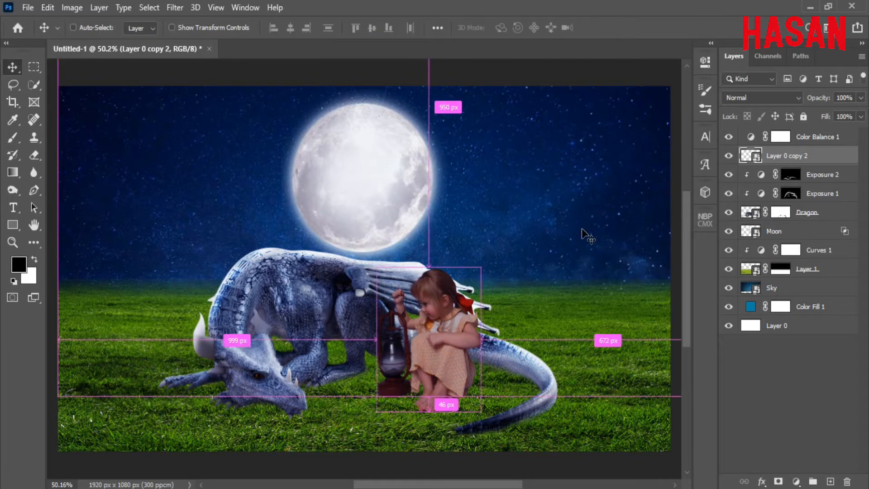
pyautogui.hotkey('ctrl', '-')
pyautogui.hotkey('ctrl', '0')
# Add an Exposure adjustment clipped to the girl's layer and set its exposure to +7.72
pyautogui.click(730, 136)
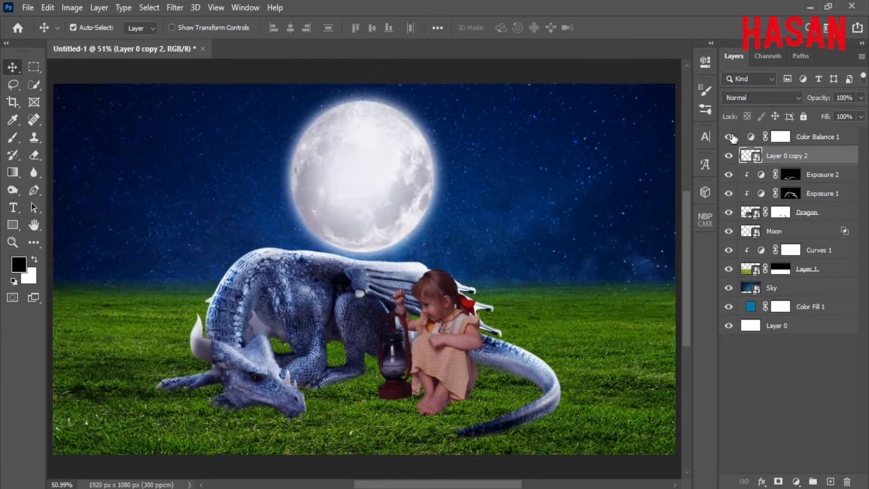
pyautogui.click(796, 482)
pyautogui.click(806, 333)
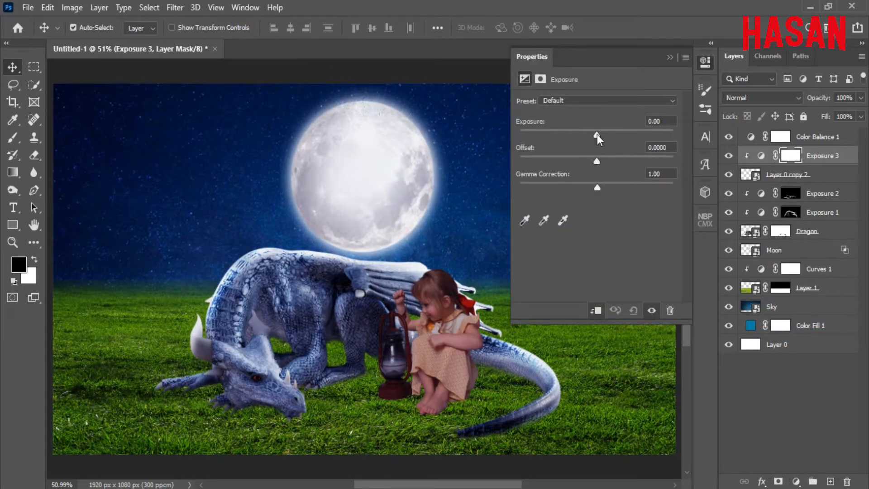
pyautogui.moveTo(596, 134); pyautogui.dragTo(643, 136)
pyautogui.moveTo(600, 188); pyautogui.dragTo(596, 191)
pyautogui.moveTo(644, 135)
pyautogui.mouseDown()
pyautogui.moveTo(666, 143)
pyautogui.moveTo(649, 139)
pyautogui.mouseUp()
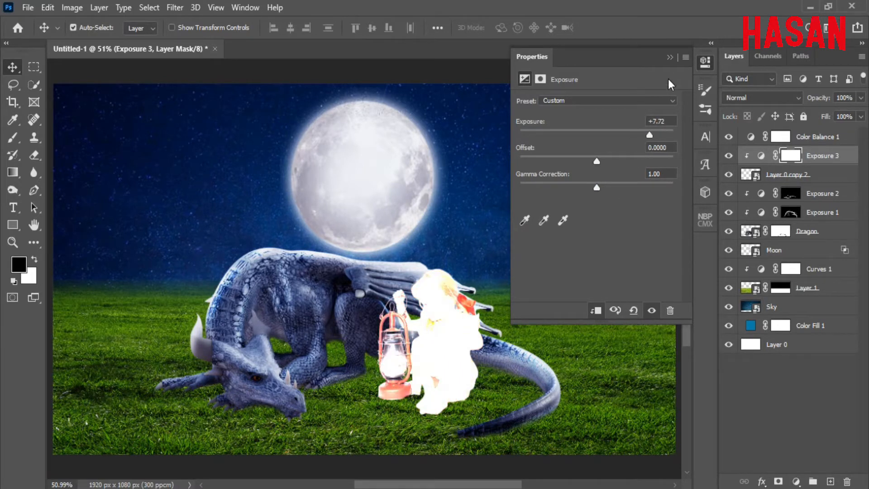
# Invert the Exposure 3 mask to black to hide the brightening
pyautogui.click(670, 57)
pyautogui.doubleClick(790, 156)
pyautogui.hotkey('ctrl', 'i')
pyautogui.click(670, 57)
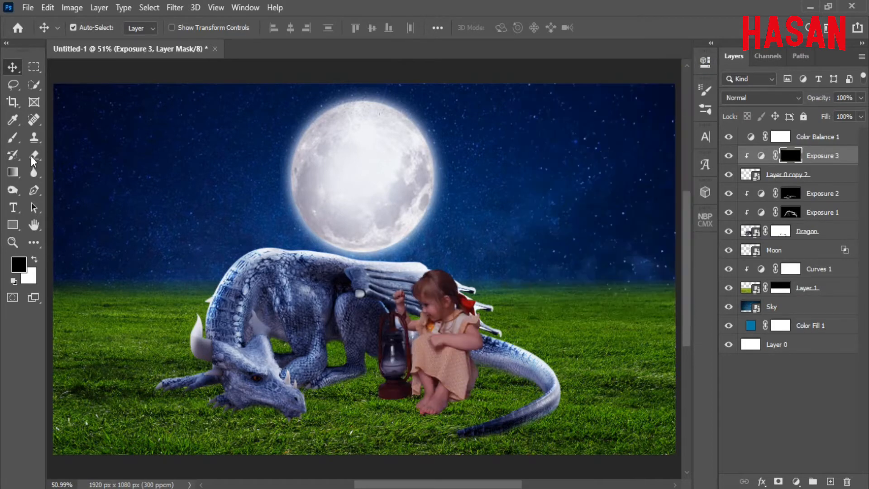
# Switch to a soft round brush with white paint at 36 px and brighten the girl's red ribbon on the mask
pyautogui.press('b')
pyautogui.moveTo(445, 289); pyautogui.dragTo(483, 277)
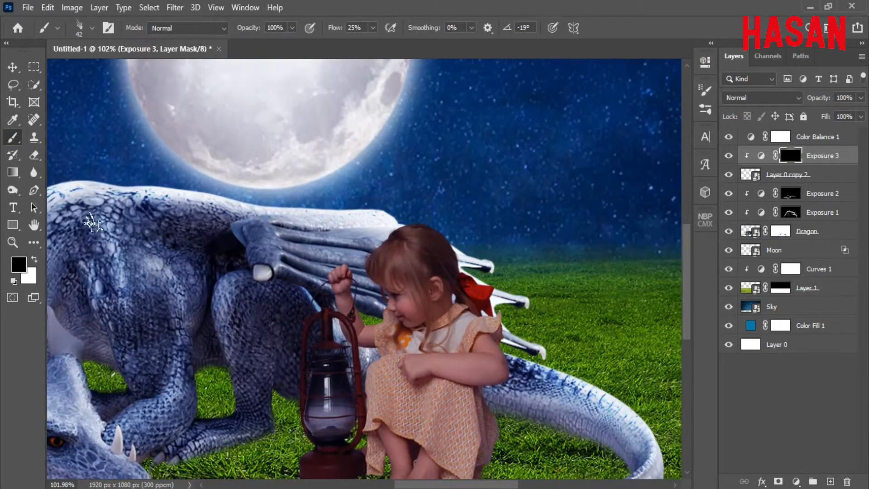
pyautogui.rightClick(274, 267)
pyautogui.scroll(5, 384, 362)
pyautogui.doubleClick(309, 308)
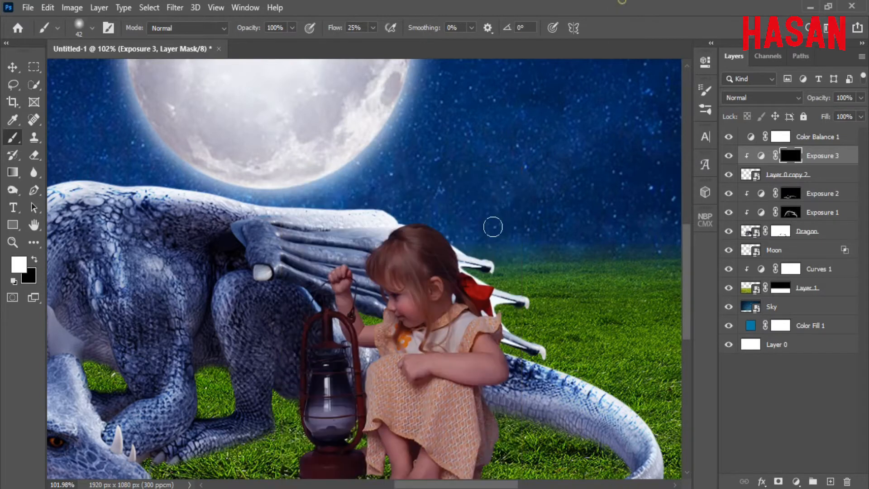
pyautogui.moveTo(424, 215); pyautogui.dragTo(449, 237)
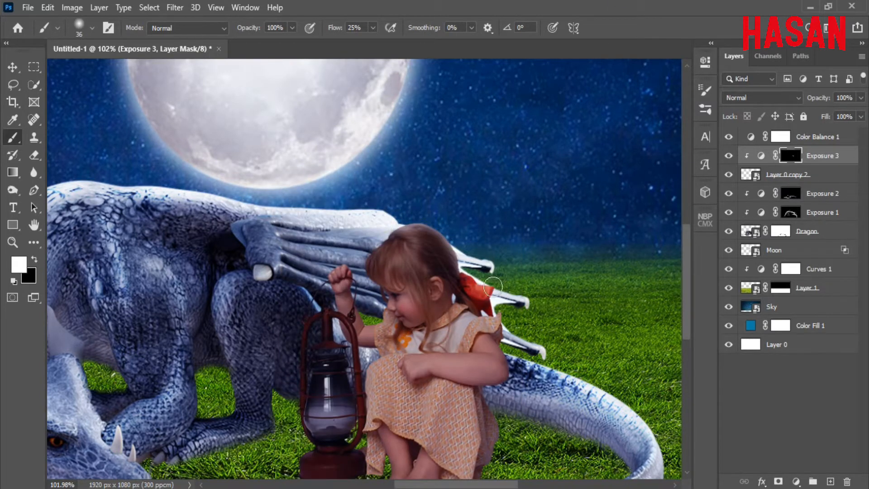
# Lower the brush flow to 10% and paint moonlight along the girl's ribbon, sleeve and upper arm, undoing a stray stroke
pyautogui.moveTo(335, 28); pyautogui.dragTo(322, 32)
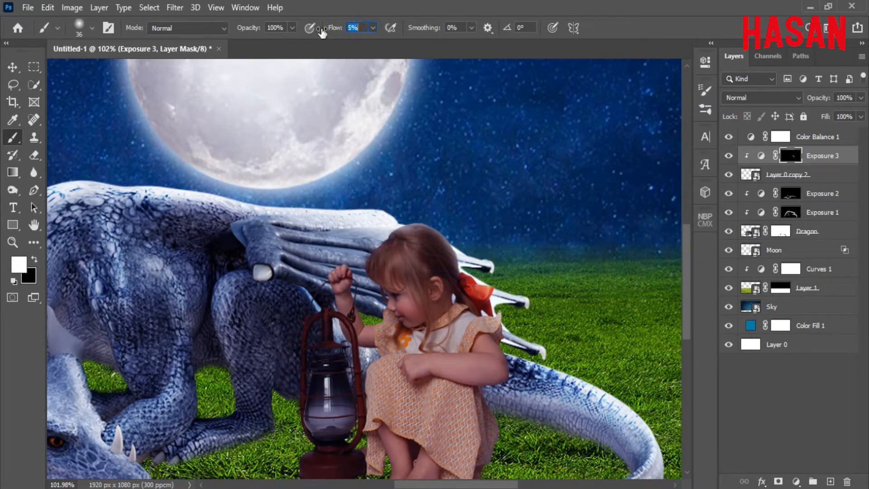
pyautogui.moveTo(400, 225); pyautogui.dragTo(374, 249)
pyautogui.moveTo(405, 217)
pyautogui.mouseDown()
pyautogui.moveTo(490, 316)
pyautogui.moveTo(522, 237)
pyautogui.moveTo(538, 313)
pyautogui.mouseUp()
pyautogui.hotkey('ctrl', 'z')
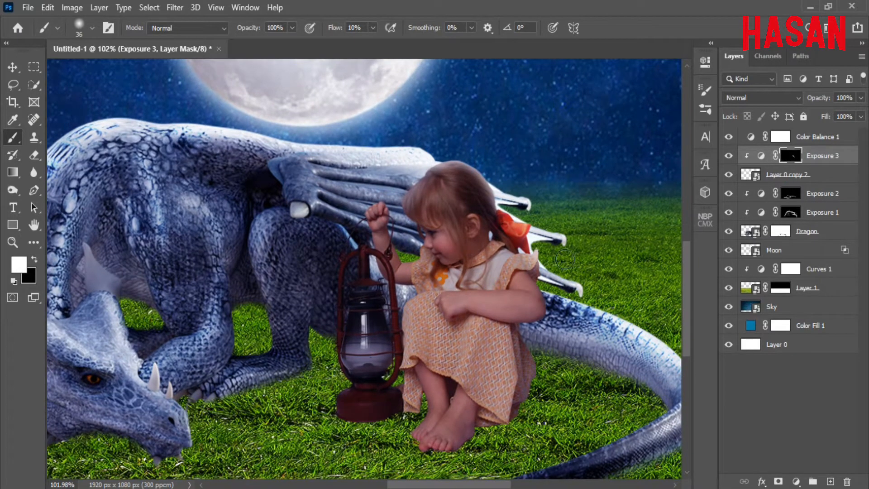
pyautogui.moveTo(545, 252); pyautogui.dragTo(567, 320)
pyautogui.moveTo(524, 268); pyautogui.dragTo(538, 307)
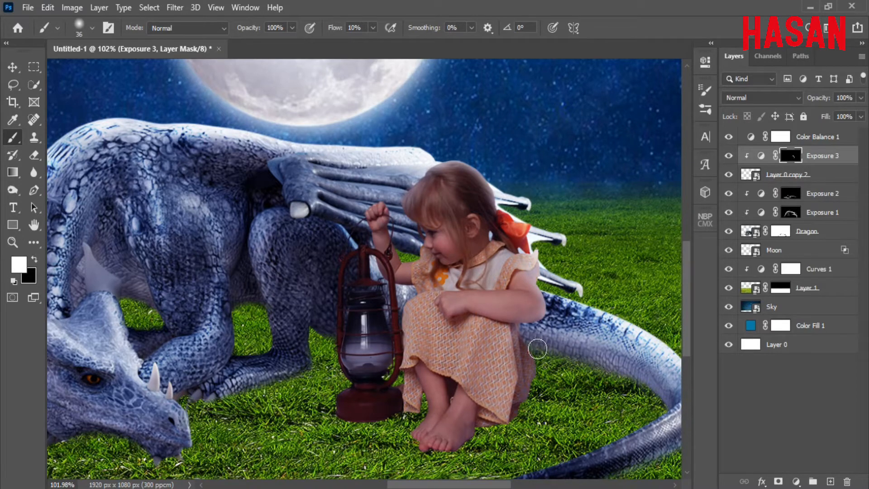
# Paint highlights along the back of the girl's dress, and with a 21 px brush on the front of her hair
pyautogui.moveTo(575, 364)
pyautogui.mouseDown()
pyautogui.moveTo(563, 355)
pyautogui.moveTo(572, 362)
pyautogui.mouseUp()
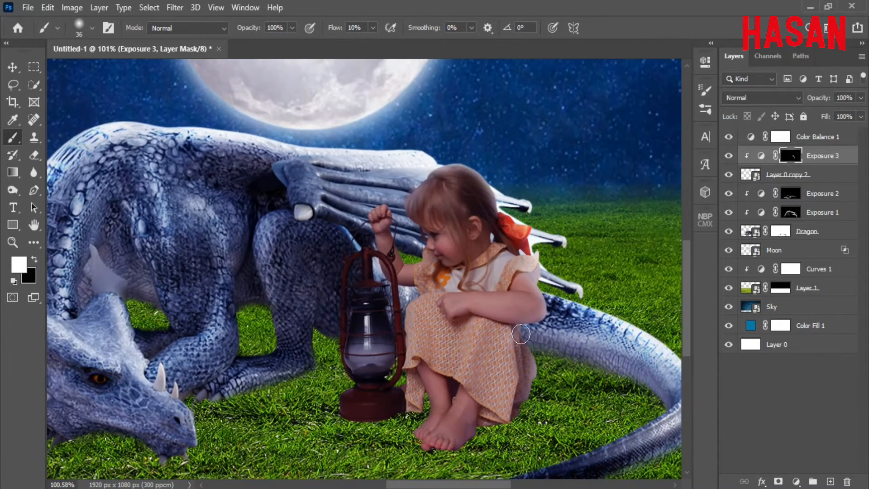
pyautogui.moveTo(521, 334)
pyautogui.mouseDown()
pyautogui.moveTo(528, 357)
pyautogui.moveTo(539, 336)
pyautogui.moveTo(559, 334)
pyautogui.mouseUp()
pyautogui.moveTo(492, 284)
pyautogui.mouseDown()
pyautogui.moveTo(520, 304)
pyautogui.moveTo(571, 290)
pyautogui.moveTo(583, 296)
pyautogui.mouseUp()
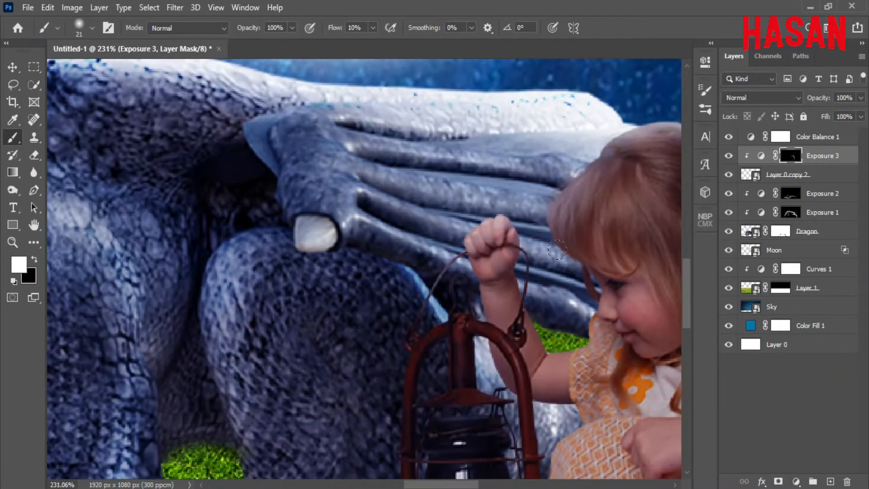
pyautogui.moveTo(555, 252)
pyautogui.mouseDown()
pyautogui.moveTo(579, 177)
pyautogui.moveTo(553, 238)
pyautogui.mouseUp()
pyautogui.moveTo(589, 308); pyautogui.dragTo(614, 310)
pyautogui.moveTo(601, 341); pyautogui.dragTo(569, 296)
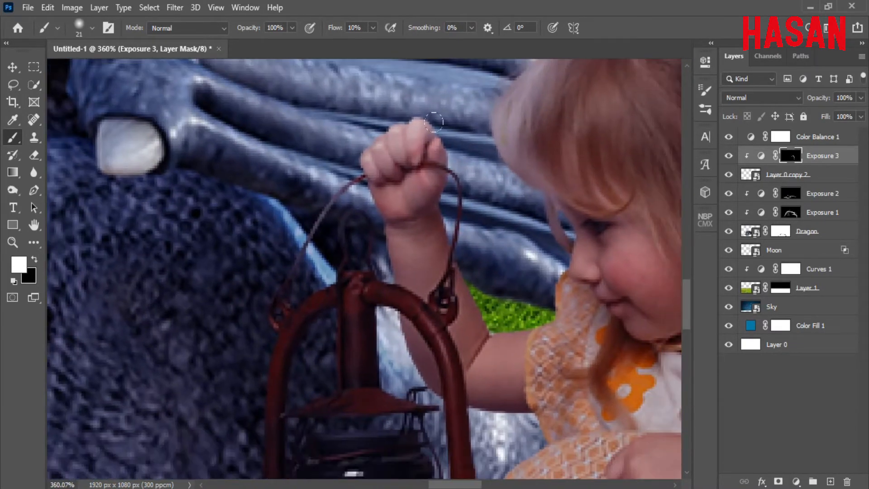
# Brighten the edges of the girl's raised fist, forearm and front sleeve on the Exposure 3 mask
pyautogui.moveTo(435, 123)
pyautogui.mouseDown()
pyautogui.moveTo(443, 218)
pyautogui.moveTo(473, 303)
pyautogui.mouseUp()
pyautogui.moveTo(434, 212); pyautogui.dragTo(567, 294)
pyautogui.moveTo(560, 263)
pyautogui.mouseDown()
pyautogui.moveTo(491, 322)
pyautogui.moveTo(579, 263)
pyautogui.mouseUp()
pyautogui.moveTo(426, 203); pyautogui.dragTo(454, 276)
pyautogui.moveTo(477, 234); pyautogui.dragTo(501, 242)
# Reduce the brush to 6 px and paint fine highlights on the lantern's wire handle and its hook
pyautogui.keyDown('alt'); pyautogui.rightClick(372, 319); pyautogui.keyUp('alt')
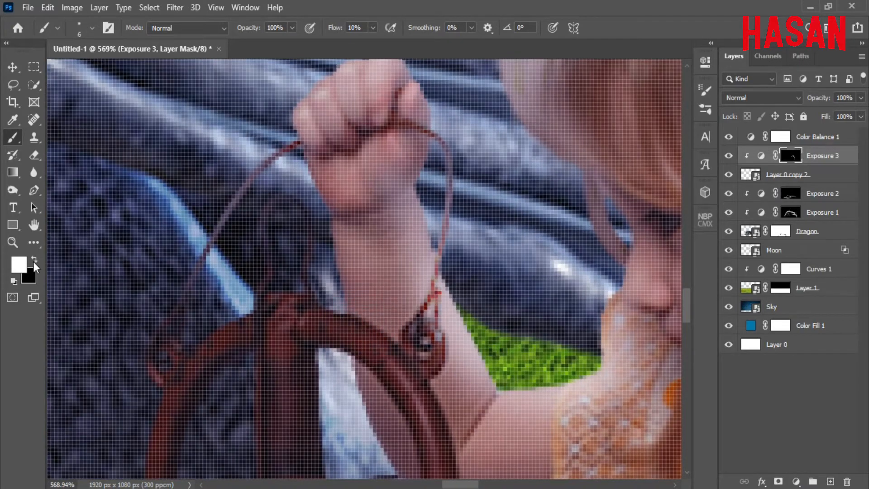
pyautogui.moveTo(441, 302); pyautogui.dragTo(380, 249)
pyautogui.moveTo(462, 377); pyautogui.dragTo(412, 250)
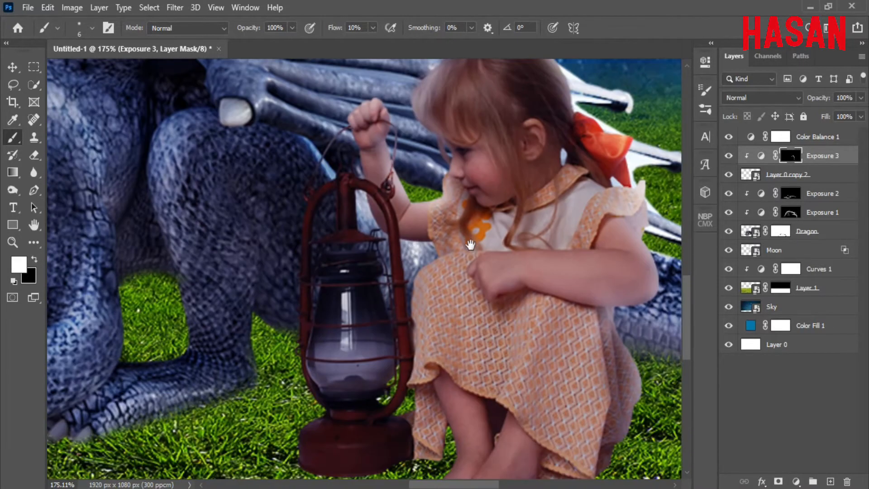
# Paint fine moonlight highlights on the girl's raised fist and wrist with a 7 px brush, and lower the flow to 5%
pyautogui.moveTo(439, 288); pyautogui.dragTo(424, 267)
pyautogui.moveTo(385, 156); pyautogui.dragTo(435, 167)
pyautogui.moveTo(441, 181); pyautogui.dragTo(451, 247)
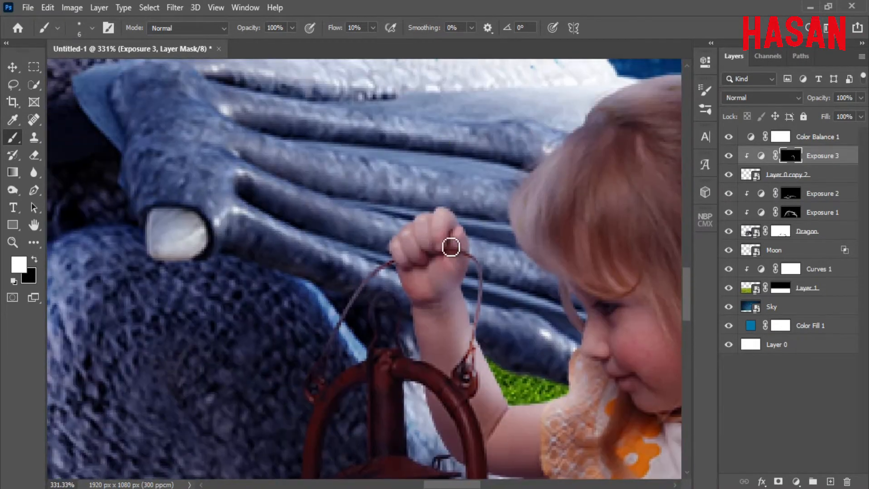
pyautogui.moveTo(398, 240); pyautogui.dragTo(419, 219)
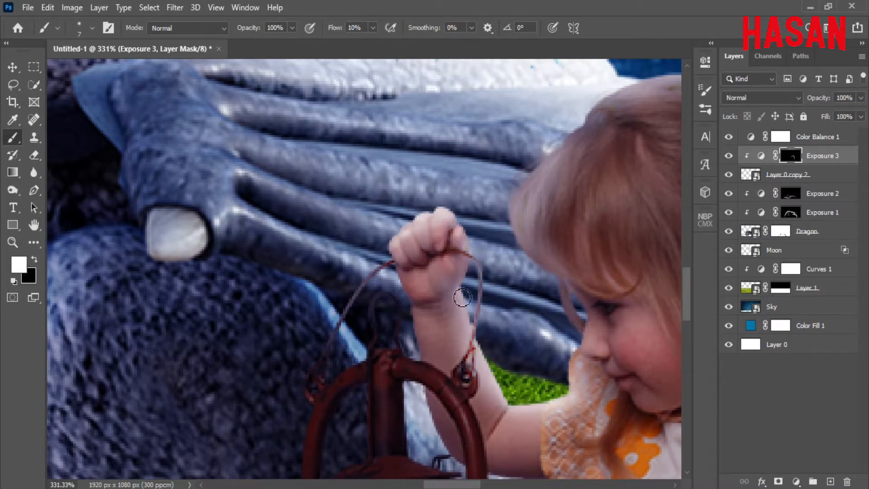
pyautogui.moveTo(462, 297); pyautogui.dragTo(465, 316)
pyautogui.scroll(-6, 543, 358)
pyautogui.moveTo(628, 358)
pyautogui.mouseDown()
pyautogui.moveTo(469, 267)
pyautogui.moveTo(445, 224)
pyautogui.mouseUp()
pyautogui.scroll(3, 517, 272)
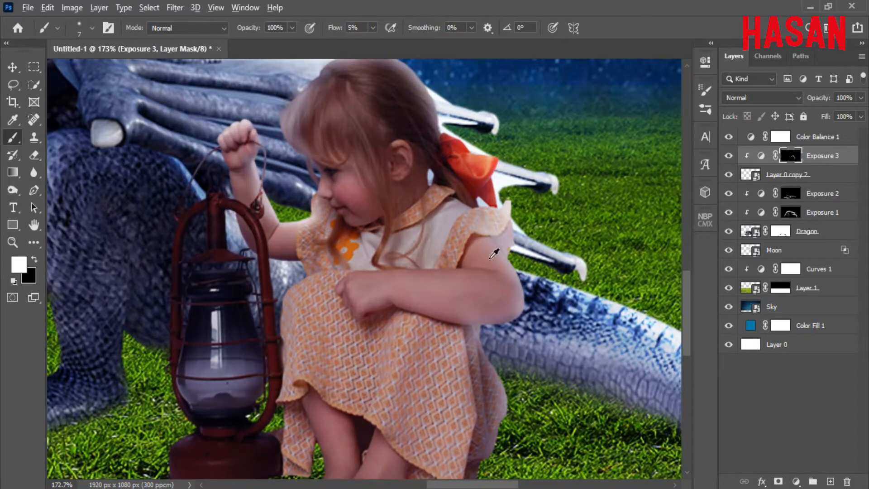
pyautogui.scroll(-4, 520, 371)
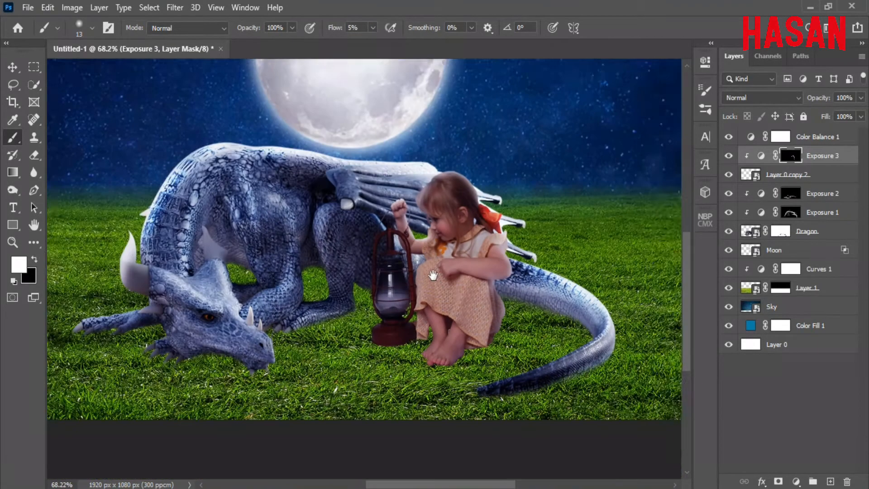
pyautogui.scroll(1, 266, 244)
# Bring the orange lens flare image into the composite above Exposure 3 and set its blend mode to Screen
pyautogui.press('v')
pyautogui.scroll(-2, 498, 262)
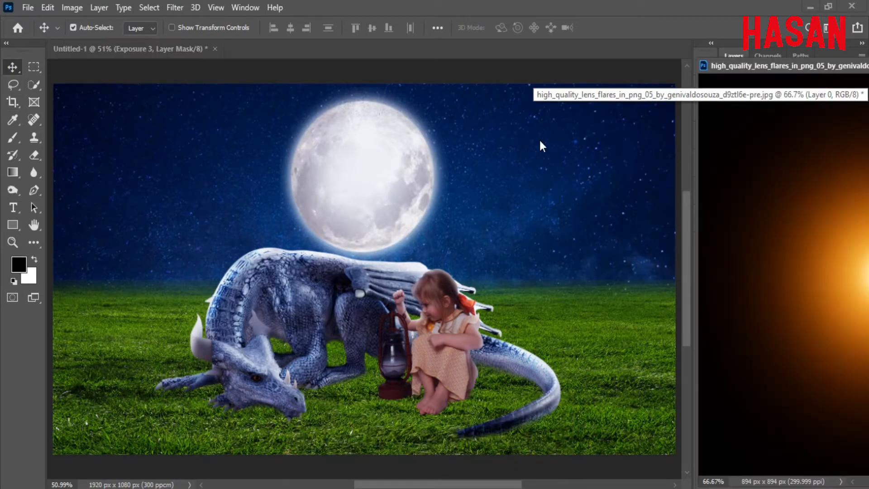
pyautogui.moveTo(715, 267); pyautogui.dragTo(552, 200)
pyautogui.moveTo(814, 66); pyautogui.dragTo(539, 71)
pyautogui.click(754, 72)
pyautogui.click(777, 98)
pyautogui.click(732, 210)
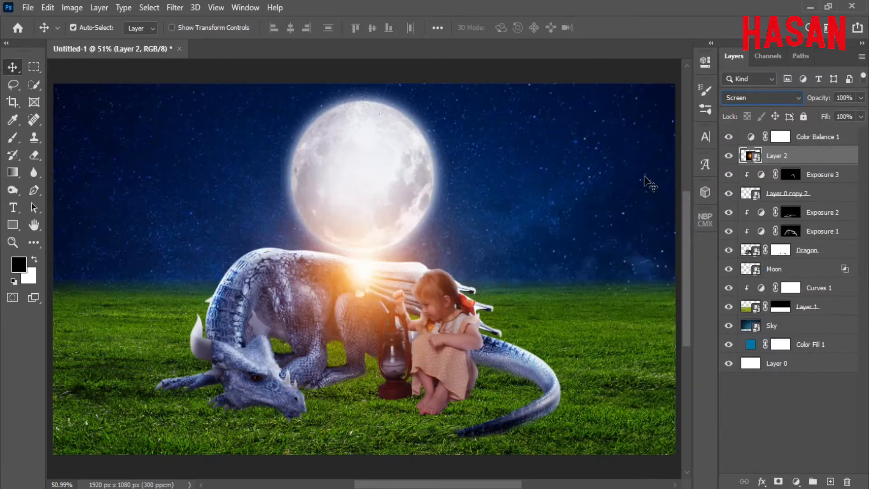
# Scale the lens flare down to about 520 px square and place it over the lantern's glass
pyautogui.hotkey('ctrl', 't')
pyautogui.moveTo(513, 273); pyautogui.dragTo(451, 269)
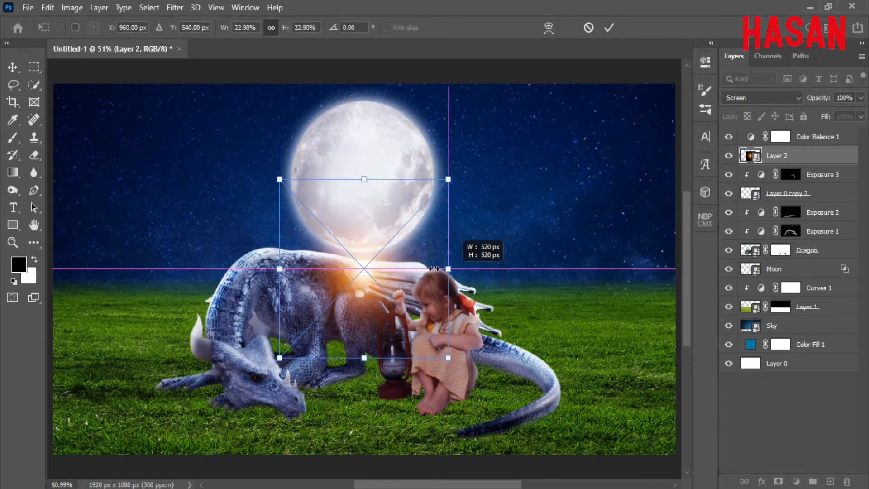
pyautogui.moveTo(377, 265); pyautogui.dragTo(497, 308)
pyautogui.moveTo(433, 301); pyautogui.dragTo(434, 307)
pyautogui.click(609, 28)
pyautogui.hotkey('ctrl', '0')
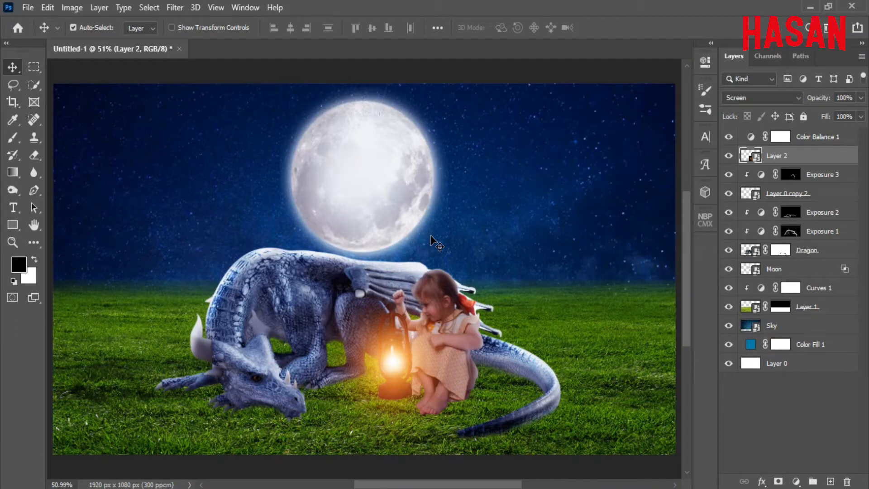
# Create a new Color Dodge layer filled with the neutral black color above the lens flare layer
pyautogui.click(99, 8)
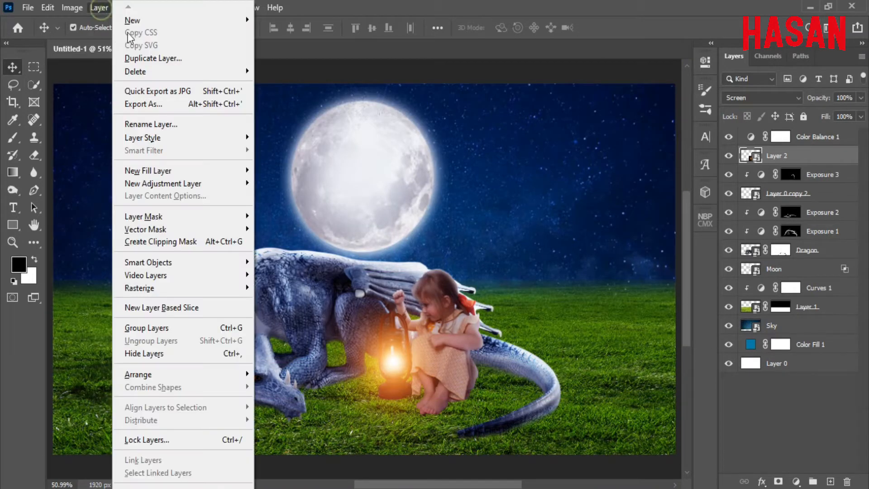
pyautogui.click(281, 20)
pyautogui.click(591, 161)
pyautogui.click(561, 243)
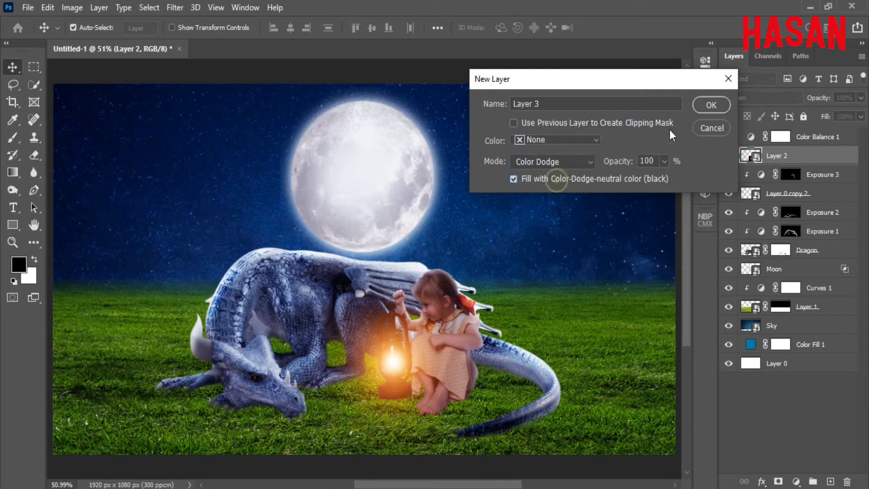
pyautogui.click(711, 105)
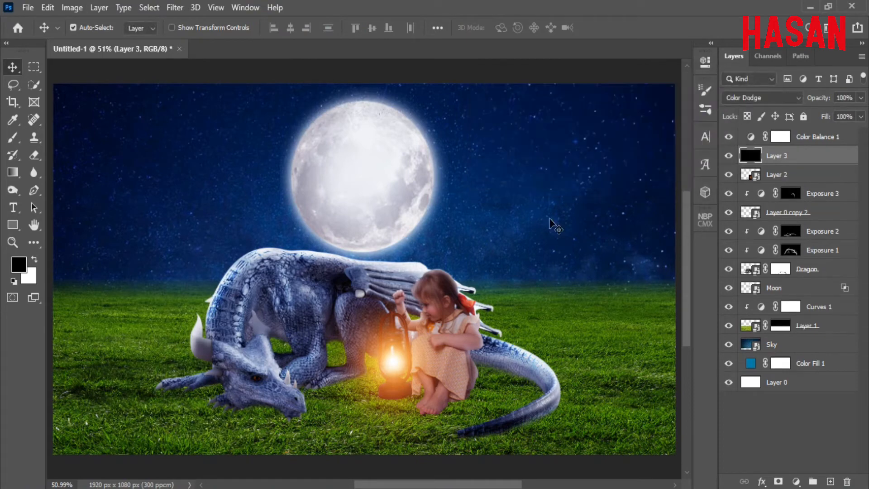
# Set the foreground color to orange
pyautogui.click(18, 264)
pyautogui.click(696, 230)
pyautogui.click(665, 102)
pyautogui.click(805, 70)
# Test an orange glow on the lantern's flame, undo the stroke, and set the brush flow to 10%
pyautogui.scroll(5, 357, 425)
pyautogui.press('b')
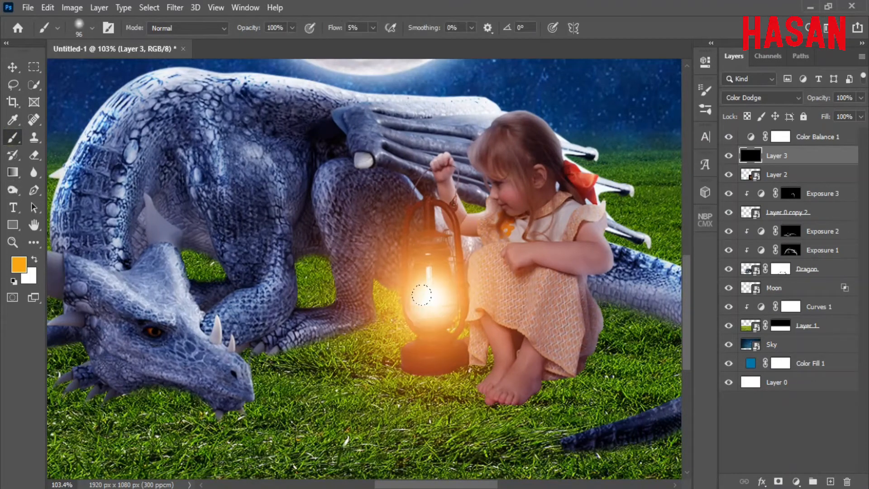
pyautogui.moveTo(427, 322); pyautogui.dragTo(440, 316)
pyautogui.click(429, 300)
pyautogui.moveTo(337, 28); pyautogui.dragTo(326, 30)
pyautogui.hotkey('ctrl', 'z')
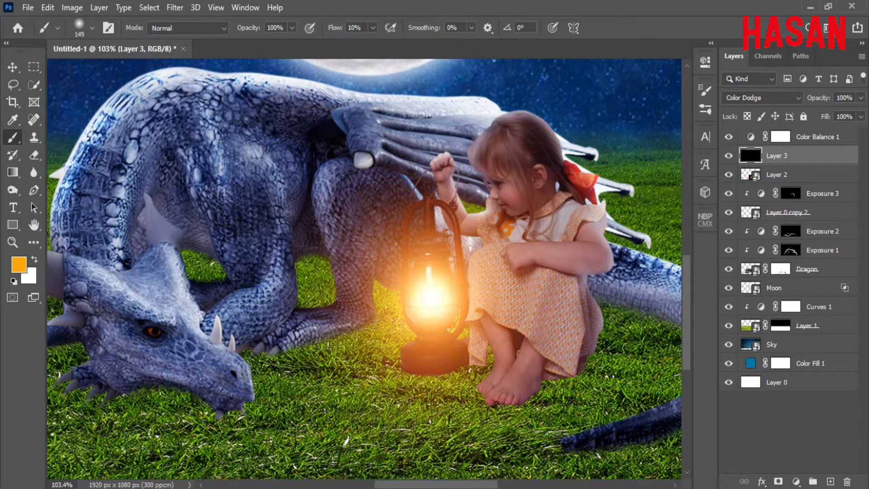
# Set the opacity of the Color Dodge glow layer to 60%
pyautogui.scroll(-3, 467, 312)
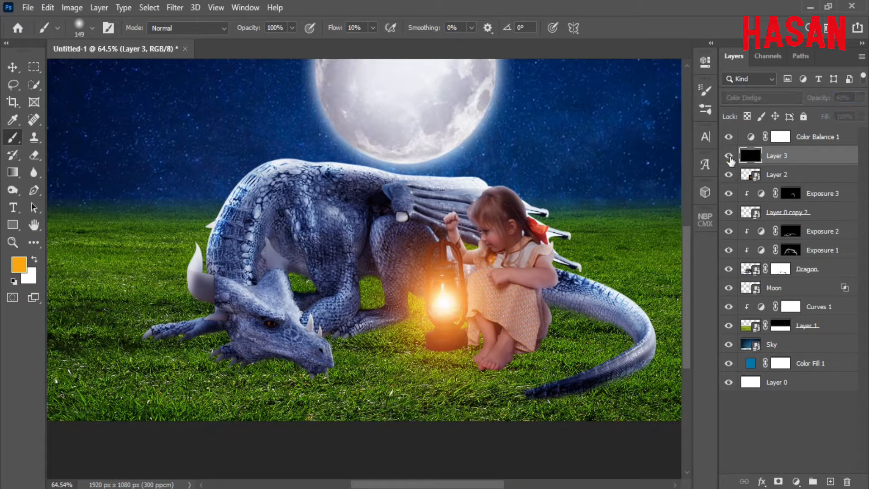
pyautogui.click(12, 67)
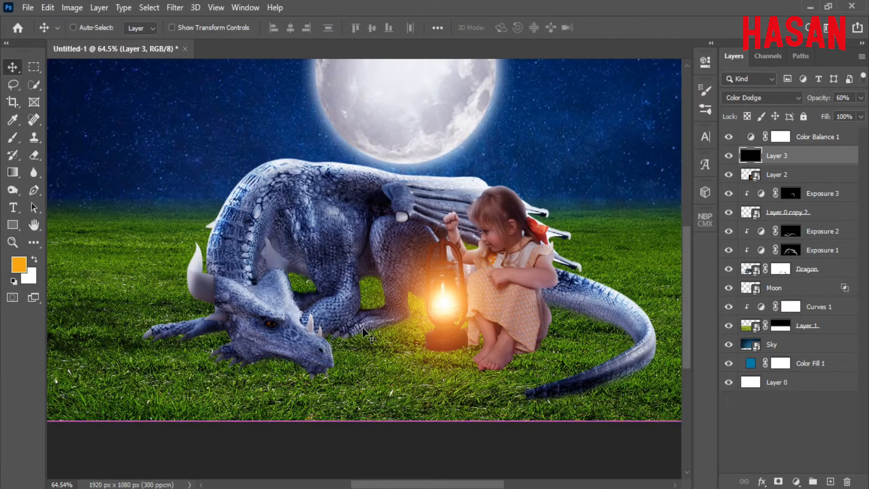
pyautogui.scroll(5, 477, 195)
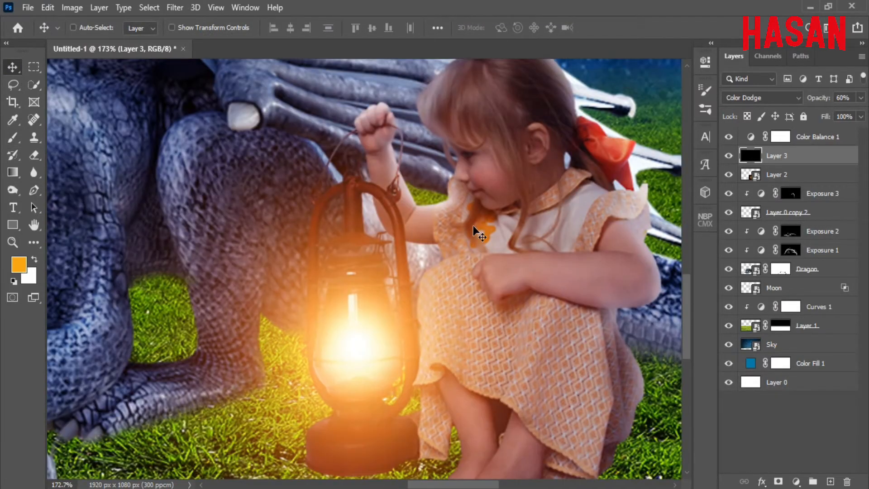
pyautogui.scroll(-6, 477, 232)
pyautogui.scroll(3, 461, 342)
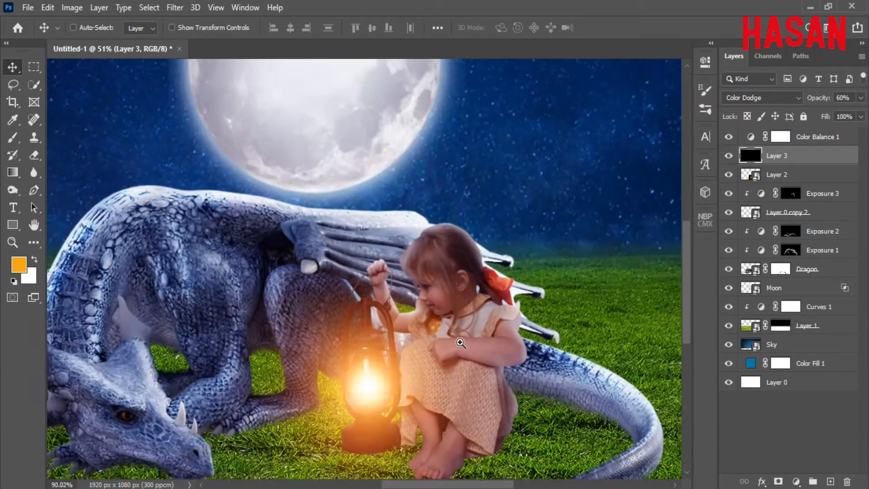
pyautogui.scroll(-3, 460, 343)
pyautogui.scroll(2, 473, 262)
pyautogui.scroll(2, 464, 234)
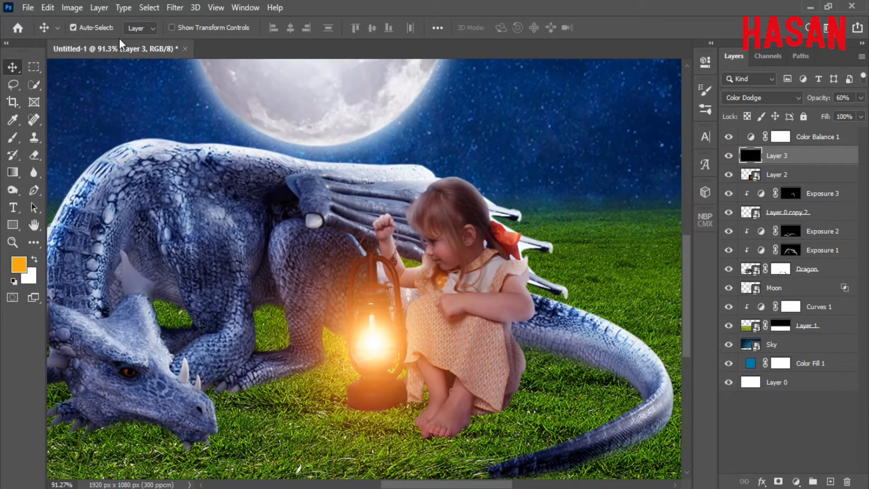
# Create a new Linear Dodge (Add) layer filled with neutral black above the Color Dodge layer
pyautogui.click(99, 8)
pyautogui.moveTo(136, 21)
pyautogui.click(289, 22)
pyautogui.click(580, 158)
pyautogui.click(571, 264)
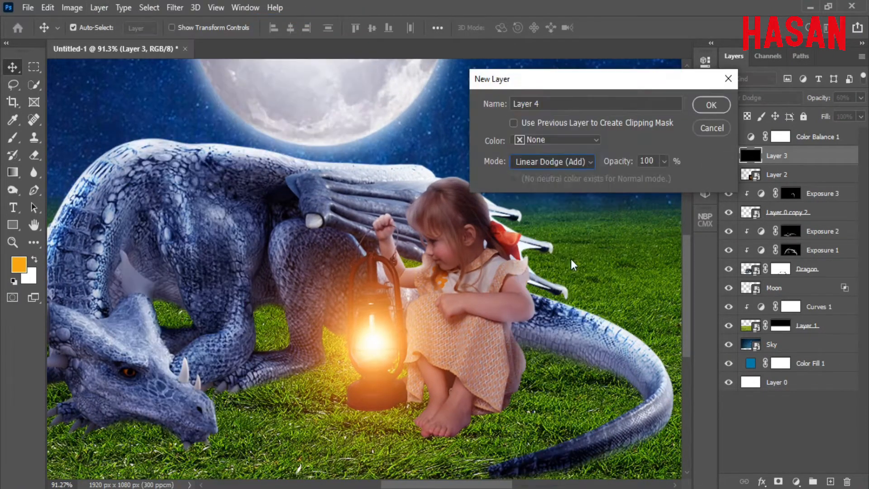
pyautogui.click(711, 106)
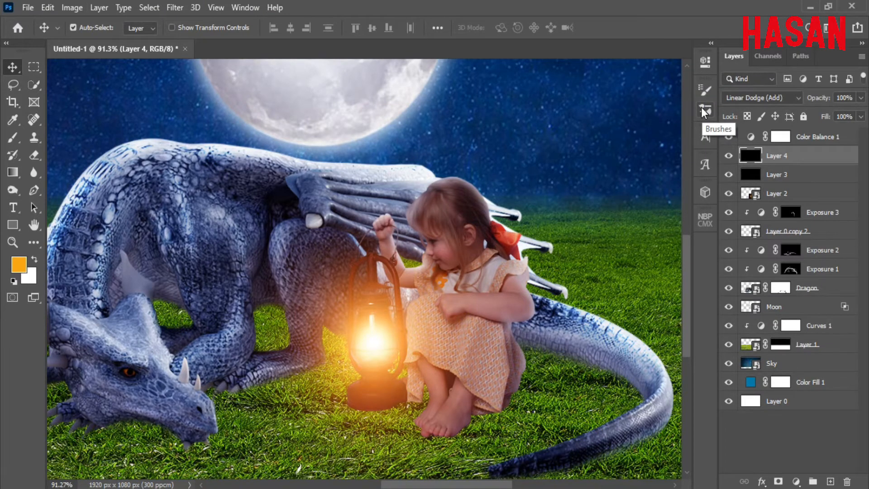
# Try painting orange lantern light on the girl's face with a 29 px brush at 10% flow, and undo it
pyautogui.scroll(2, 475, 257)
pyautogui.press('b')
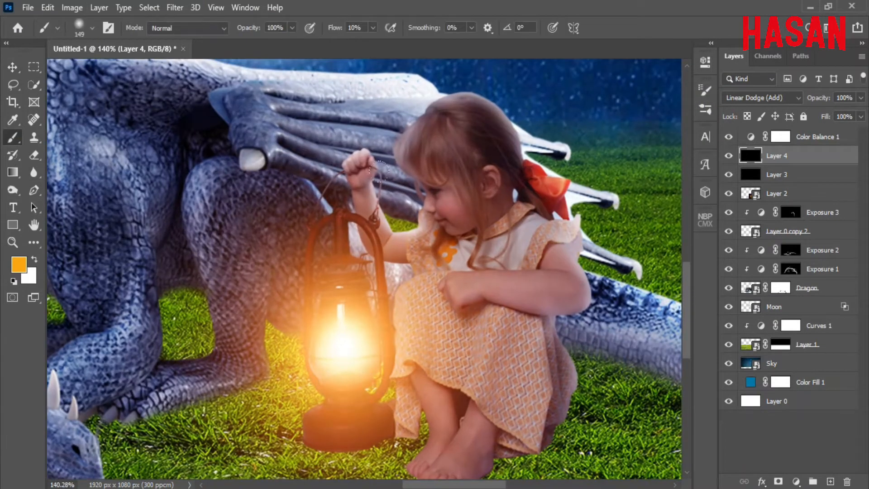
pyautogui.moveTo(424, 237); pyautogui.dragTo(422, 237)
pyautogui.moveTo(477, 237); pyautogui.dragTo(470, 237)
pyautogui.scroll(4, 412, 177)
pyautogui.moveTo(429, 164); pyautogui.dragTo(456, 258)
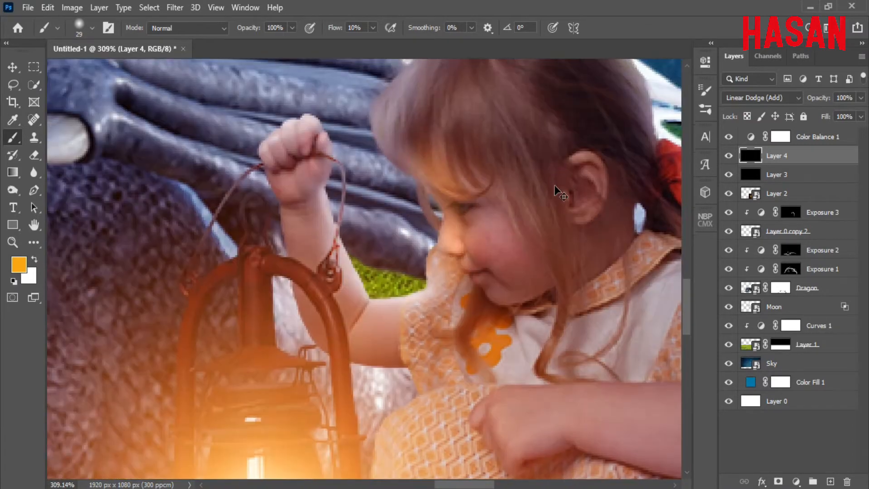
pyautogui.hotkey('ctrl', 'z')
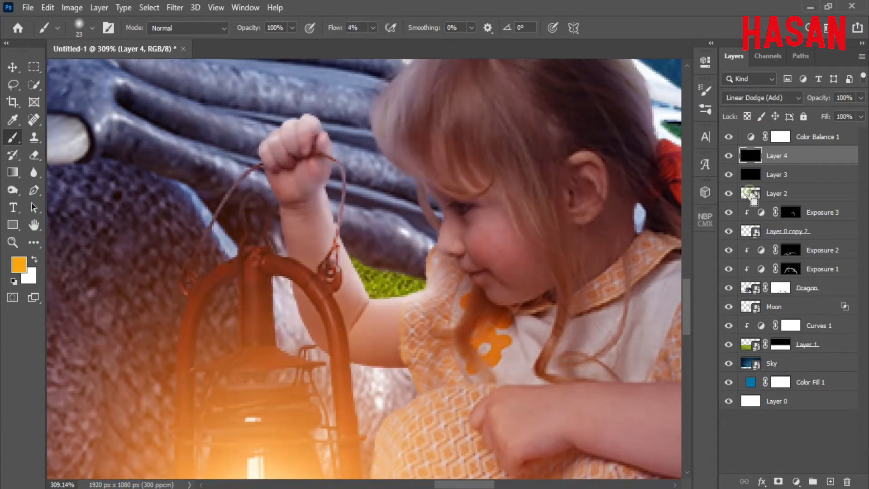
# Rename the girl's layer as Model and load its outline as a selection with Layer 4 active
pyautogui.click(728, 193)
pyautogui.click(728, 193)
pyautogui.click(730, 231)
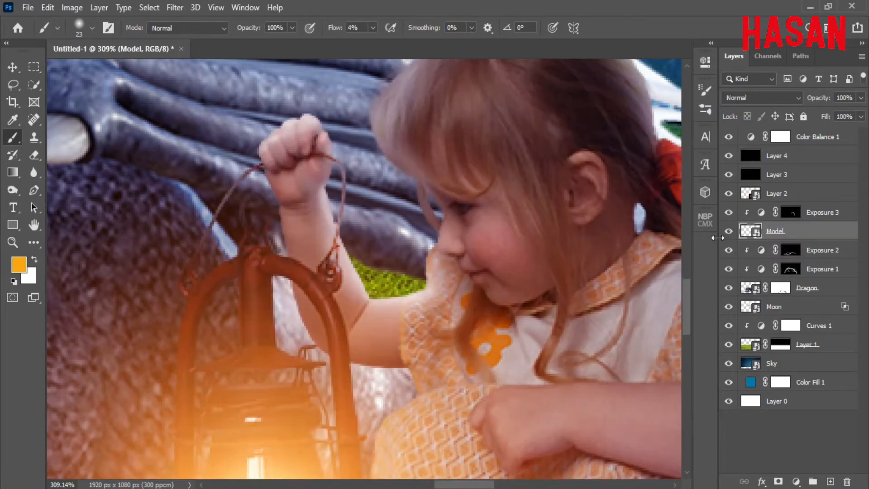
pyautogui.keyDown('ctrl'); pyautogui.click(749, 219); pyautogui.keyUp('ctrl')
pyautogui.click(779, 157)
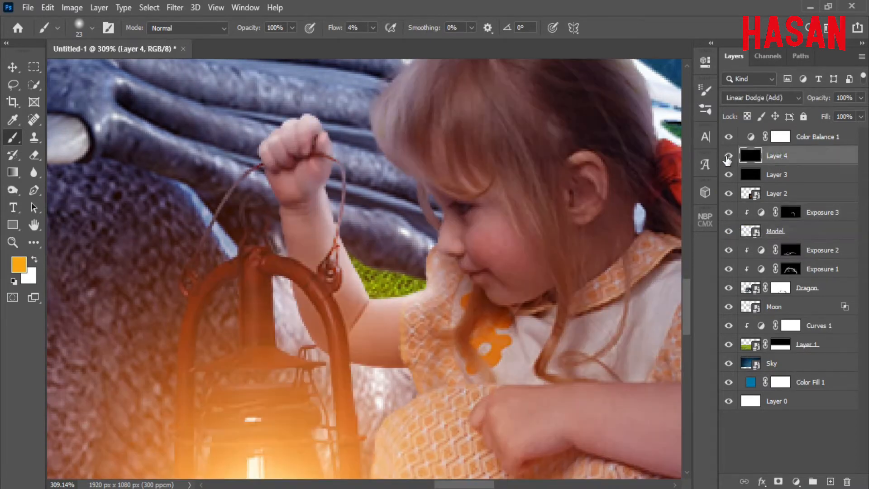
pyautogui.keyDown('ctrl'); pyautogui.click(750, 231); pyautogui.keyUp('ctrl')
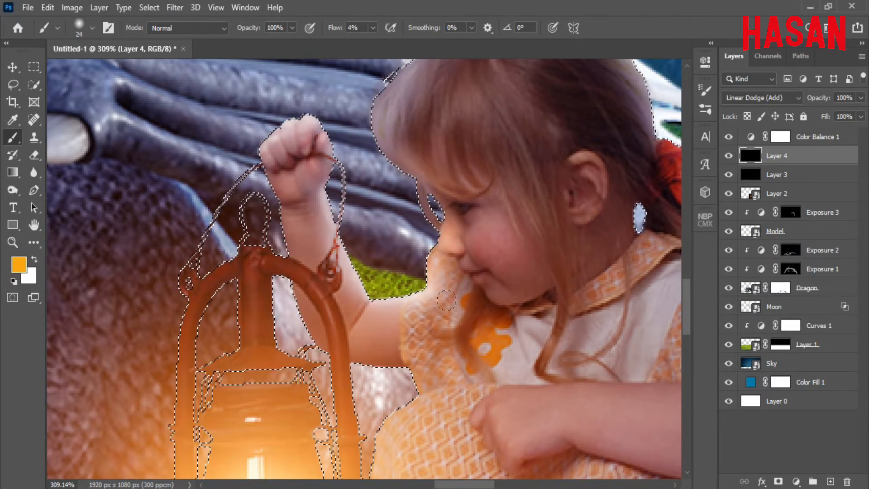
# Lower the brush flow to 2% and paint orange lantern light on the girl's face and the front of her dress inside the selection
pyautogui.scroll(-1, 478, 293)
pyautogui.moveTo(336, 29); pyautogui.dragTo(333, 31)
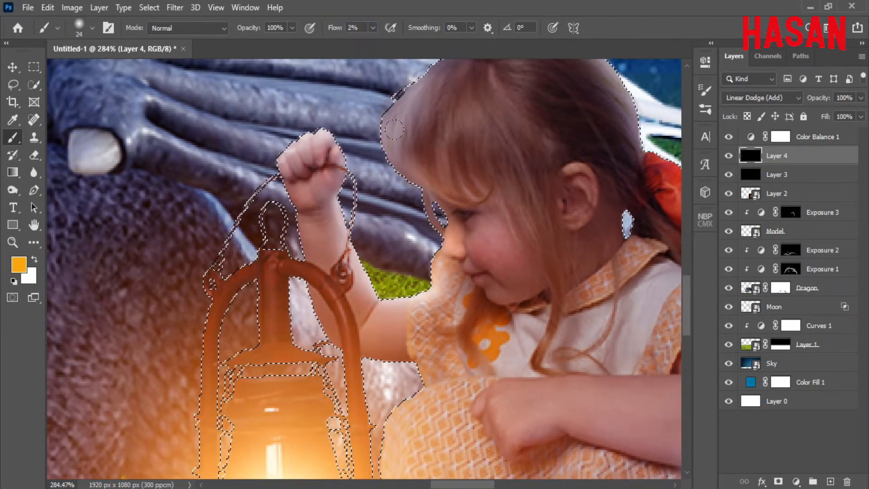
pyautogui.scroll(-5, 394, 129)
pyautogui.scroll(-3, 458, 225)
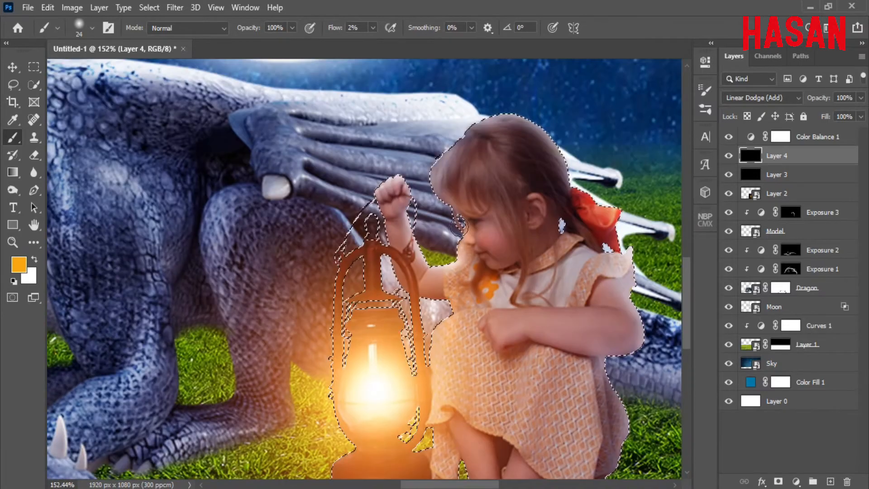
pyautogui.scroll(-4, 489, 343)
pyautogui.moveTo(467, 272); pyautogui.dragTo(479, 278)
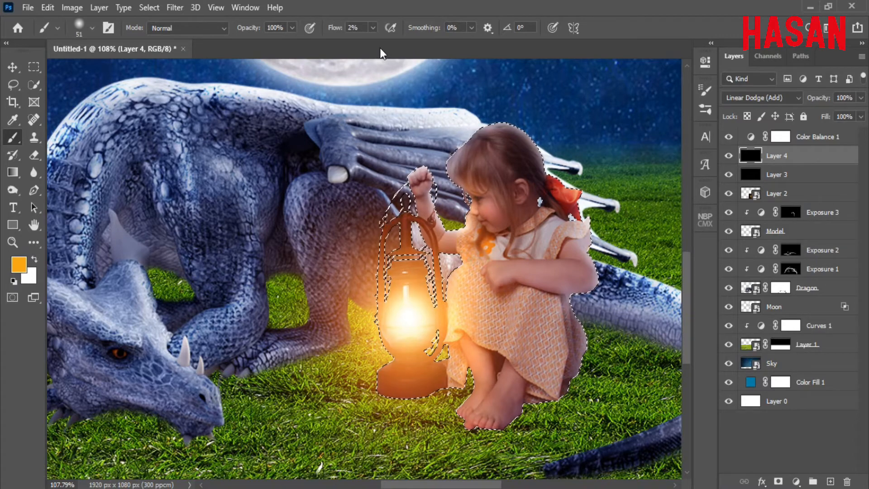
# Lower the flow to 1% and build up soft orange light on the girl's hair, face and raised arm with 120 and 70 px brushes
pyautogui.moveTo(336, 30); pyautogui.dragTo(334, 30)
pyautogui.moveTo(466, 190); pyautogui.dragTo(496, 190)
pyautogui.moveTo(486, 314); pyautogui.dragTo(472, 146)
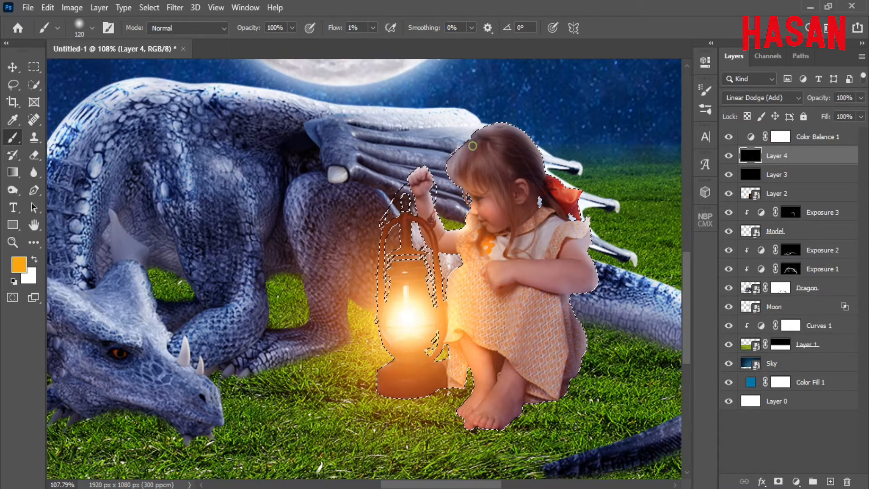
pyautogui.scroll(6, 407, 166)
pyautogui.moveTo(545, 277); pyautogui.dragTo(485, 284)
pyautogui.moveTo(446, 226); pyautogui.dragTo(462, 303)
pyautogui.scroll(-3, 364, 268)
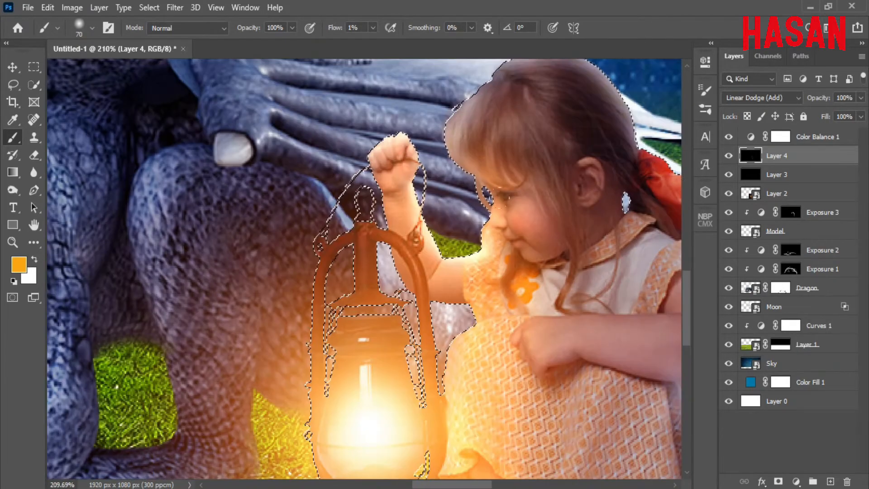
# Paint orange light on the girl's dress and legs at 1% flow, enlarging the brush to 124 px, and clear the selection
pyautogui.scroll(-3, 504, 288)
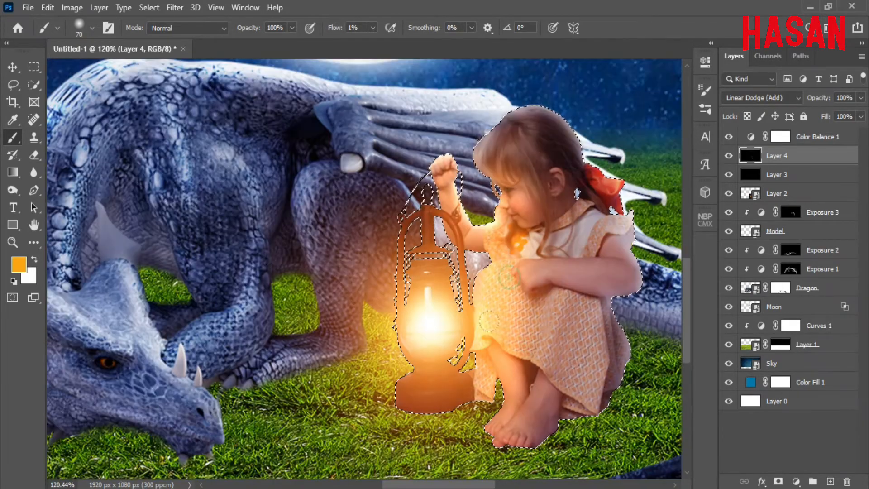
pyautogui.scroll(-1, 490, 226)
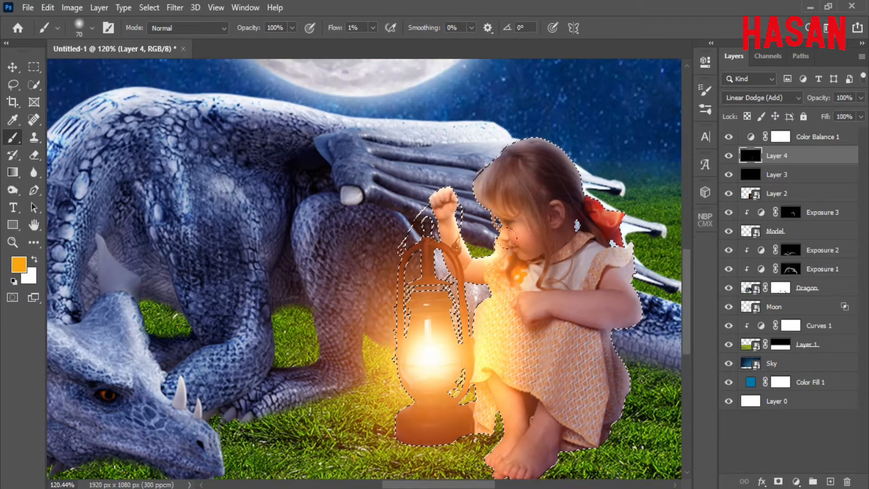
pyautogui.scroll(-1, 440, 274)
pyautogui.moveTo(439, 274); pyautogui.dragTo(442, 301)
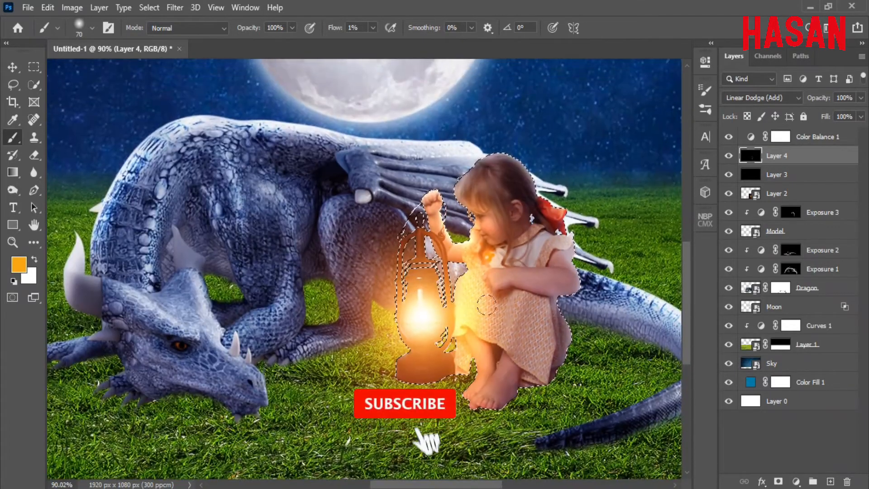
pyautogui.moveTo(468, 363); pyautogui.dragTo(484, 365)
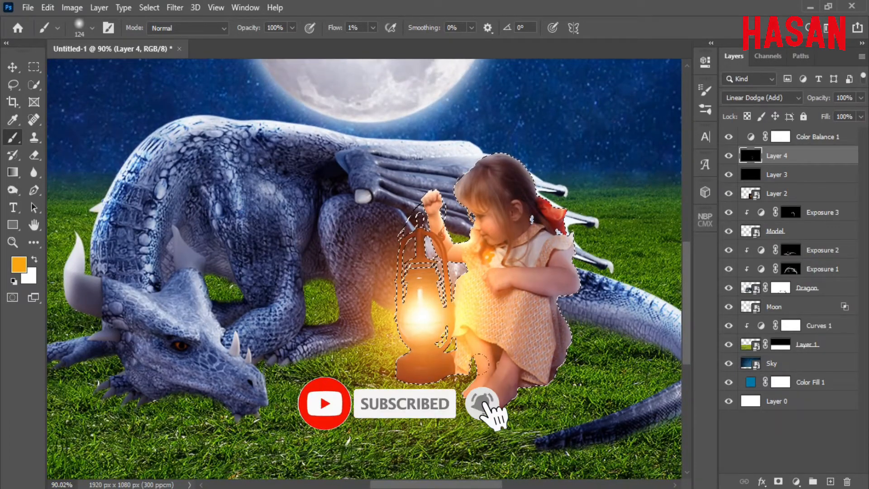
pyautogui.scroll(1, 448, 358)
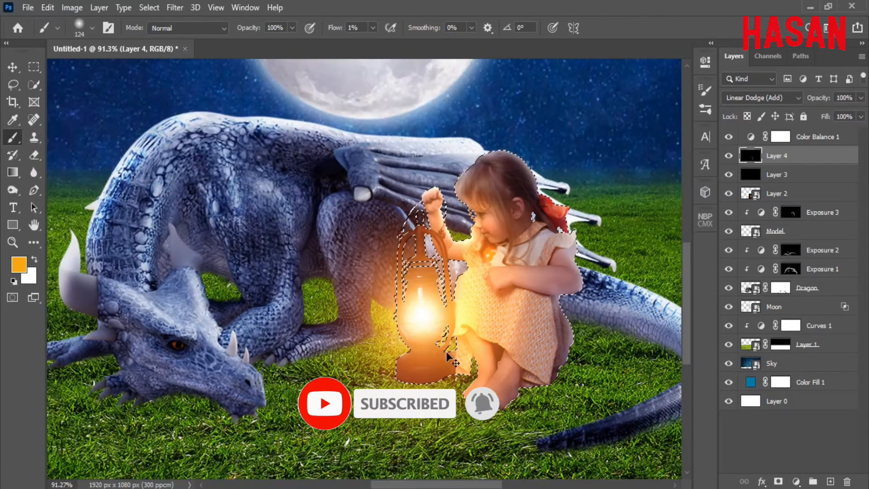
pyautogui.click(12, 67)
pyautogui.click(149, 7)
pyautogui.click(175, 33)
pyautogui.hotkey('ctrl', '0')
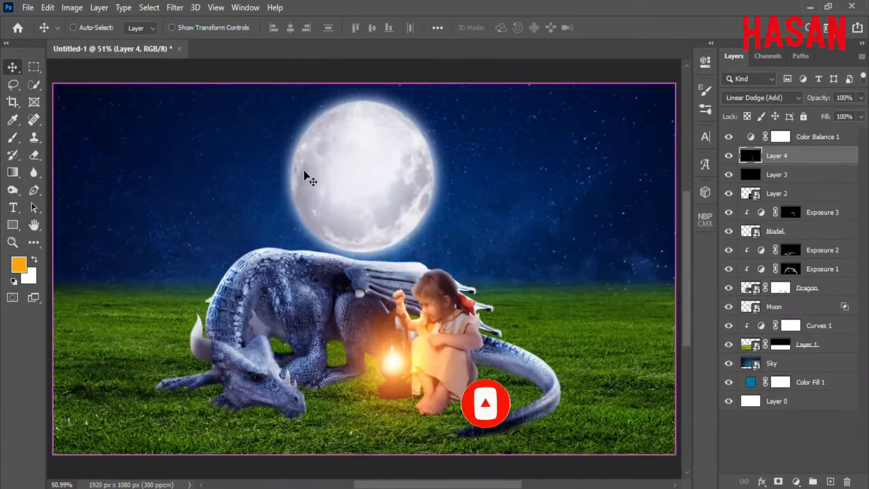
# Create a new layer above Layer 4 in Linear Dodge (Add) mode, filled with neutral black
pyautogui.click(99, 7)
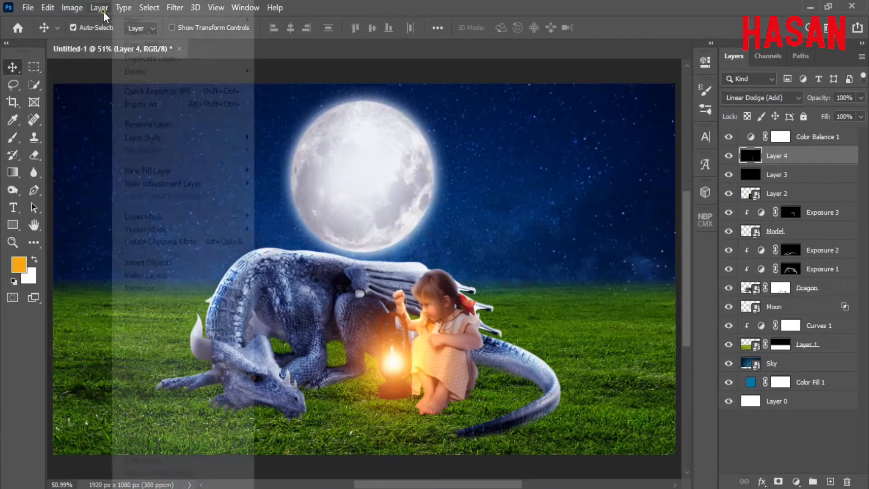
pyautogui.moveTo(118, 20)
pyautogui.click(285, 20)
pyautogui.click(580, 162)
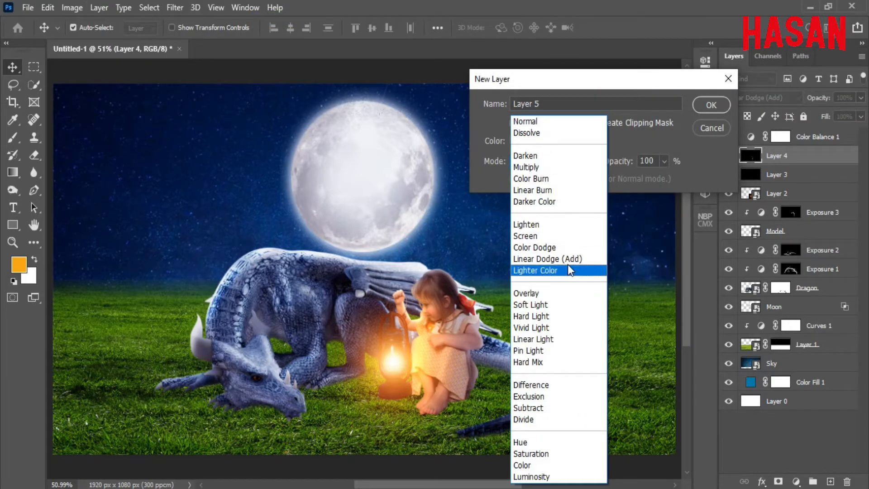
pyautogui.click(548, 258)
pyautogui.press('Return')
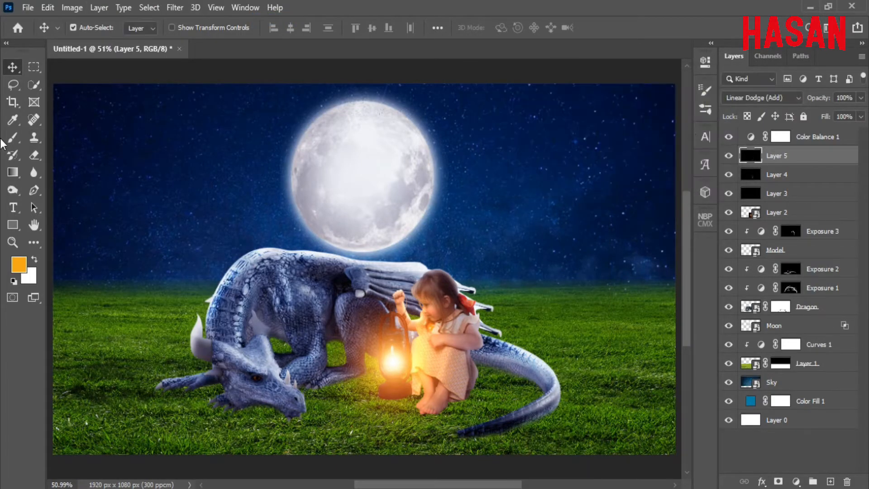
# Load the dragon's outline as a selection and paint orange light on its legs and snout with a 164 px brush at 2% flow
pyautogui.click(11, 138)
pyautogui.keyDown('ctrl'); pyautogui.click(751, 307); pyautogui.keyUp('ctrl')
pyautogui.scroll(4, 367, 350)
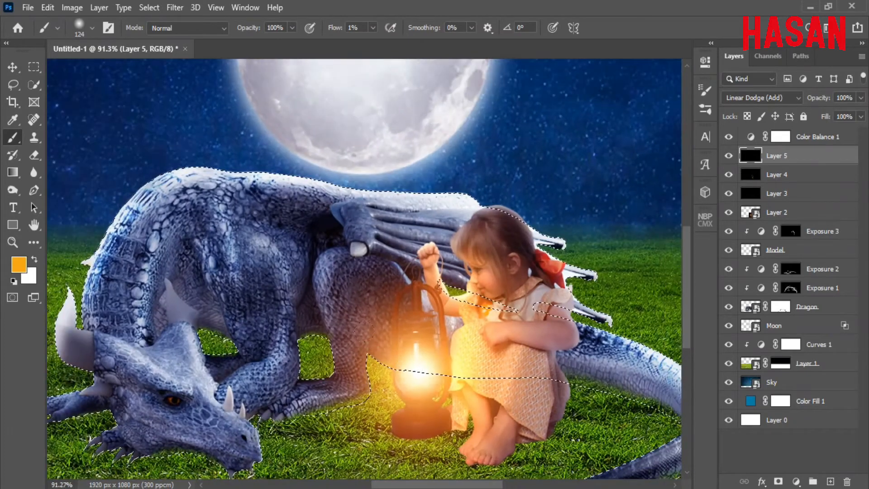
pyautogui.moveTo(330, 29); pyautogui.dragTo(332, 30)
pyautogui.scroll(-3, 379, 312)
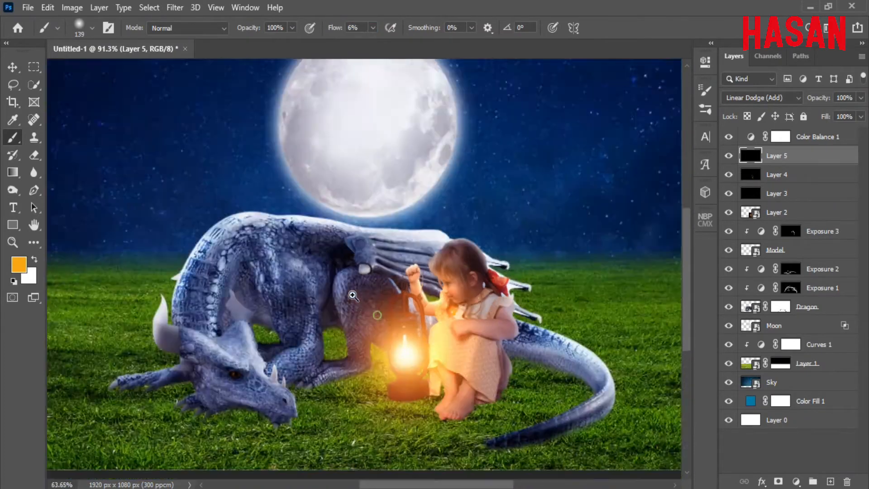
pyautogui.press(']')
pyautogui.moveTo(378, 313)
pyautogui.mouseDown()
pyautogui.moveTo(417, 242)
pyautogui.moveTo(382, 294)
pyautogui.mouseUp()
pyautogui.moveTo(336, 30); pyautogui.dragTo(332, 30)
pyautogui.moveTo(369, 296)
pyautogui.mouseDown()
pyautogui.moveTo(334, 324)
pyautogui.moveTo(338, 333)
pyautogui.mouseUp()
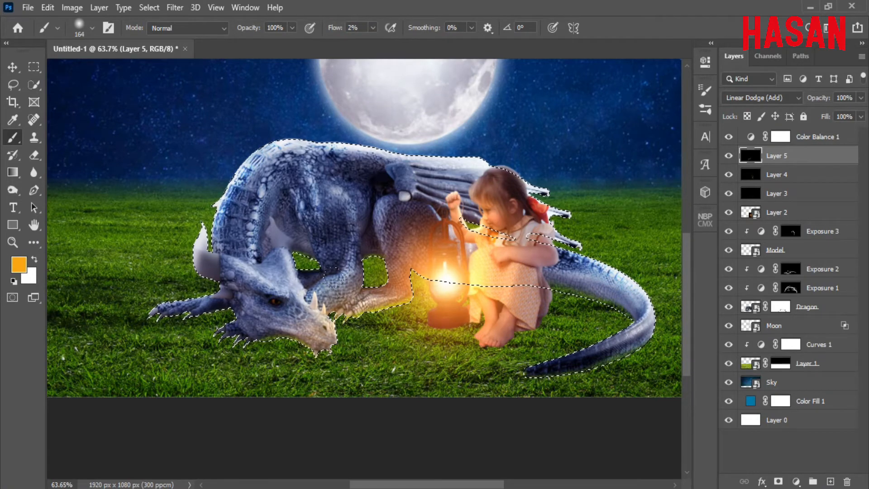
# Paint orange light on the dragon's foreleg and head with an 83 px brush, and clip Layer 5 to the Dragon layer
pyautogui.moveTo(375, 287); pyautogui.dragTo(359, 289)
pyautogui.moveTo(359, 307); pyautogui.dragTo(419, 310)
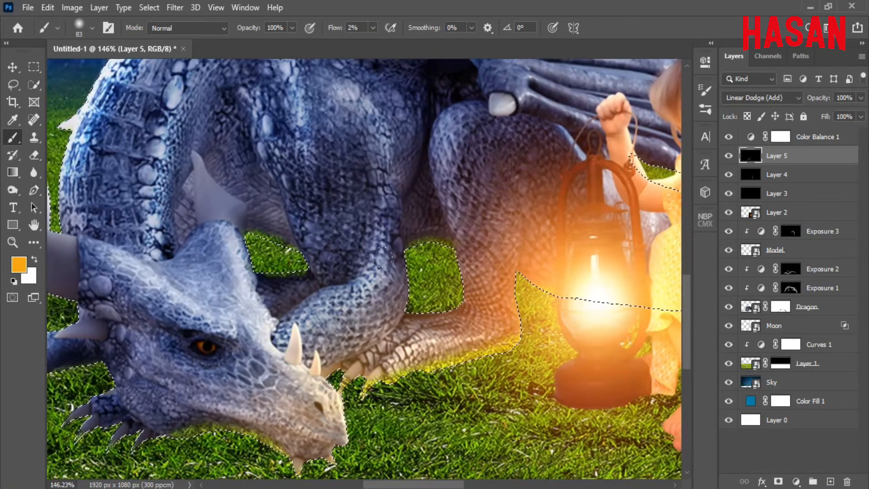
pyautogui.moveTo(378, 156)
pyautogui.mouseDown()
pyautogui.moveTo(385, 271)
pyautogui.moveTo(353, 313)
pyautogui.mouseUp()
pyautogui.moveTo(253, 318); pyautogui.dragTo(315, 268)
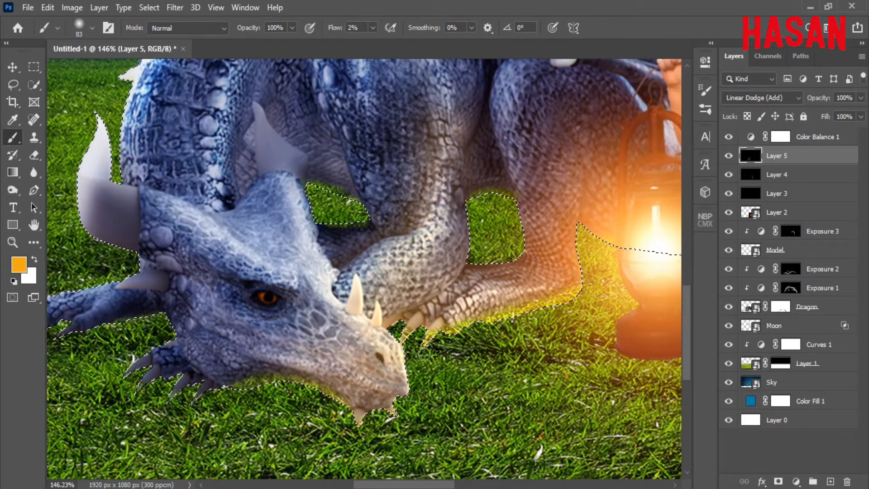
pyautogui.hotkey('ctrl', '0')
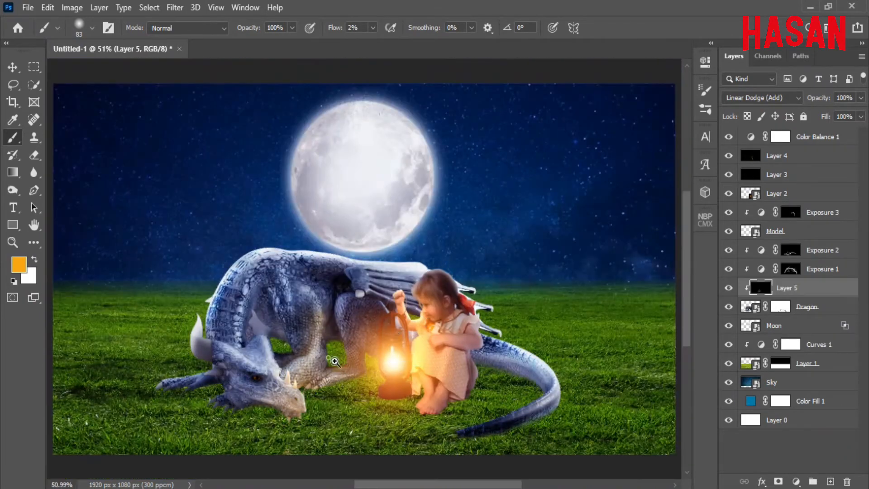
# Lower the brush flow to 1% and paint faint orange light along the dragon's tail
pyautogui.moveTo(344, 234); pyautogui.dragTo(366, 233)
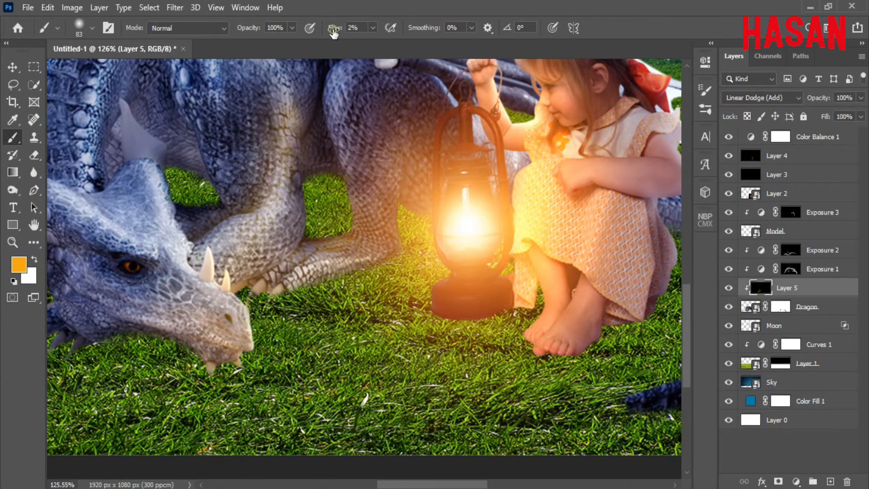
pyautogui.moveTo(333, 32); pyautogui.dragTo(331, 32)
pyautogui.moveTo(391, 290); pyautogui.dragTo(204, 304)
pyautogui.moveTo(249, 252); pyautogui.dragTo(202, 246)
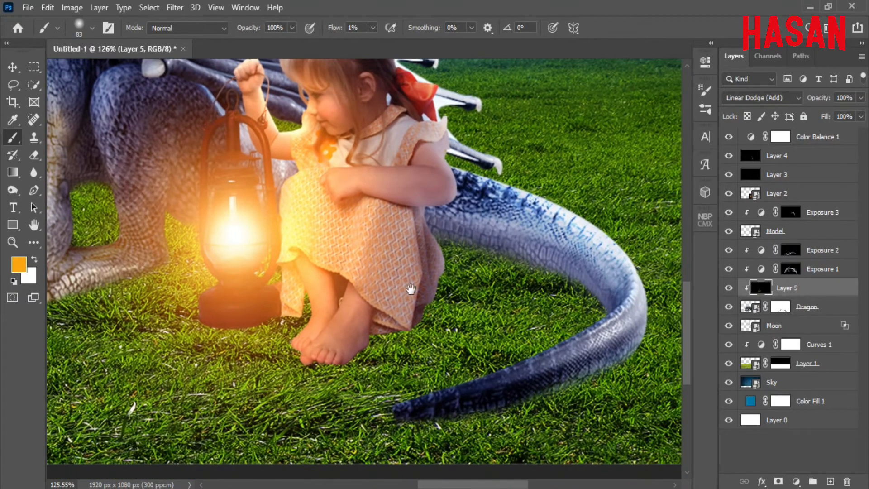
pyautogui.moveTo(411, 289); pyautogui.dragTo(407, 288)
pyautogui.moveTo(468, 355)
pyautogui.mouseDown()
pyautogui.moveTo(584, 308)
pyautogui.moveTo(455, 365)
pyautogui.moveTo(472, 228)
pyautogui.mouseUp()
pyautogui.scroll(-5, 345, 368)
pyautogui.scroll(4, 462, 288)
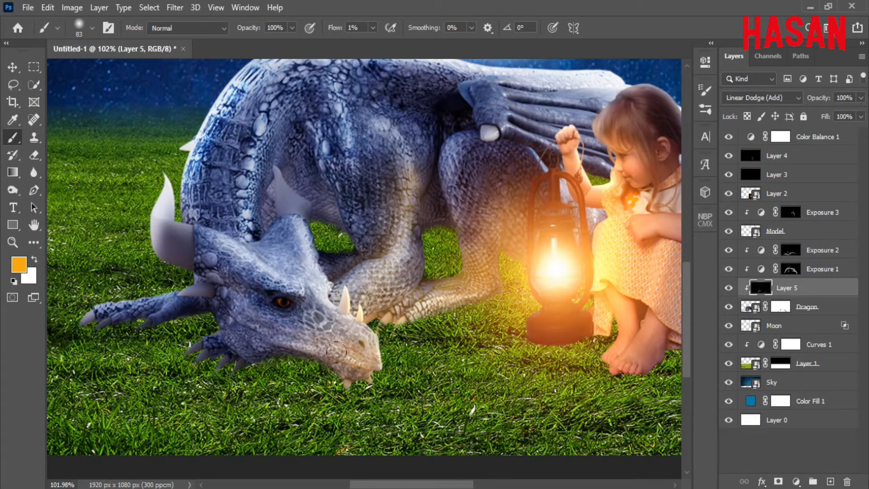
# Reload the dragon's outline as a selection and strengthen the orange light on its snout, foreleg and head at 3% flow
pyautogui.keyDown('ctrl'); pyautogui.click(752, 310); pyautogui.keyUp('ctrl')
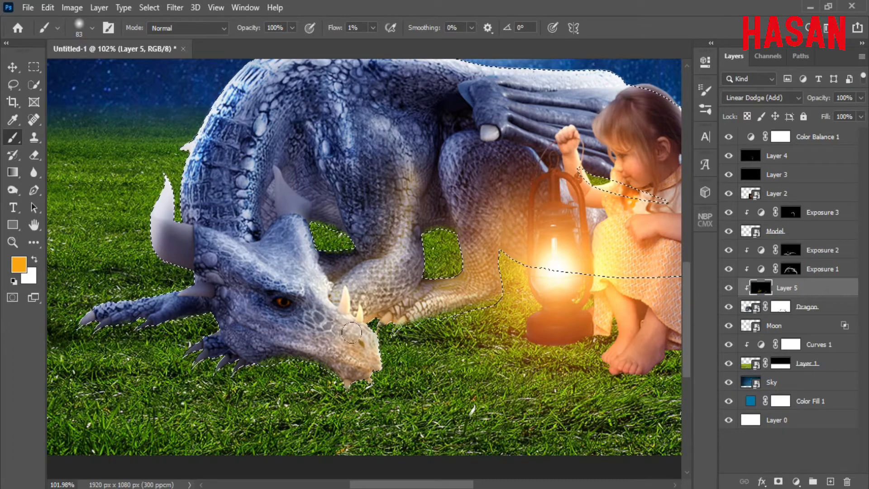
pyautogui.click(333, 29)
pyautogui.moveTo(332, 30); pyautogui.dragTo(331, 30)
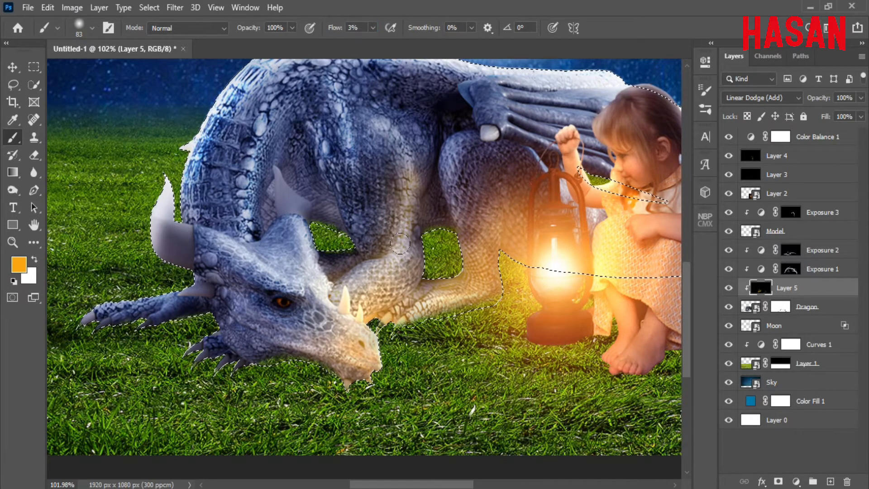
pyautogui.moveTo(400, 244)
pyautogui.mouseDown()
pyautogui.moveTo(417, 184)
pyautogui.moveTo(408, 244)
pyautogui.moveTo(321, 276)
pyautogui.moveTo(288, 243)
pyautogui.mouseUp()
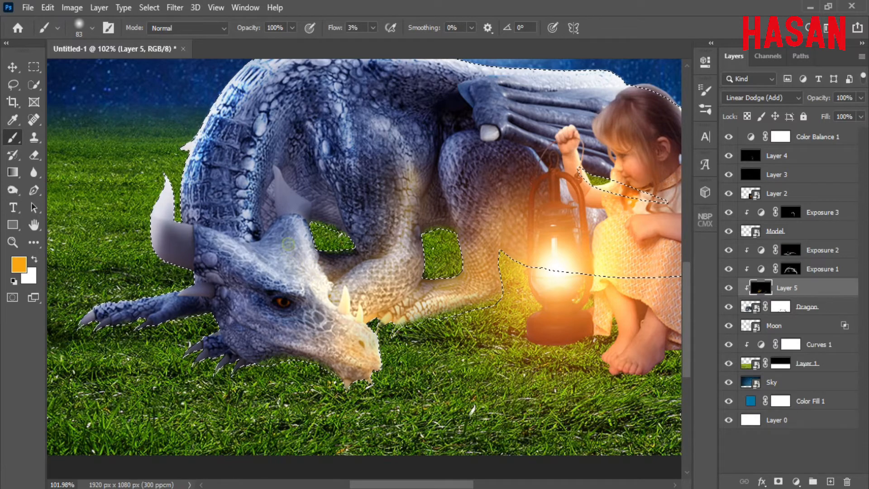
# Lower the flow to 2% and paint orange light up the dragon's neck with 83 and 53 px brushes
pyautogui.scroll(3, 489, 253)
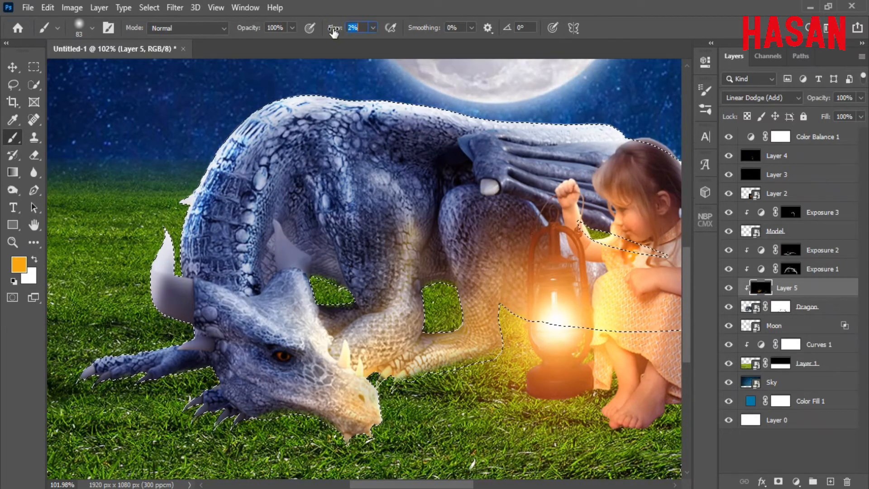
pyautogui.moveTo(300, 234)
pyautogui.mouseDown()
pyautogui.moveTo(231, 314)
pyautogui.moveTo(224, 309)
pyautogui.moveTo(277, 145)
pyautogui.mouseUp()
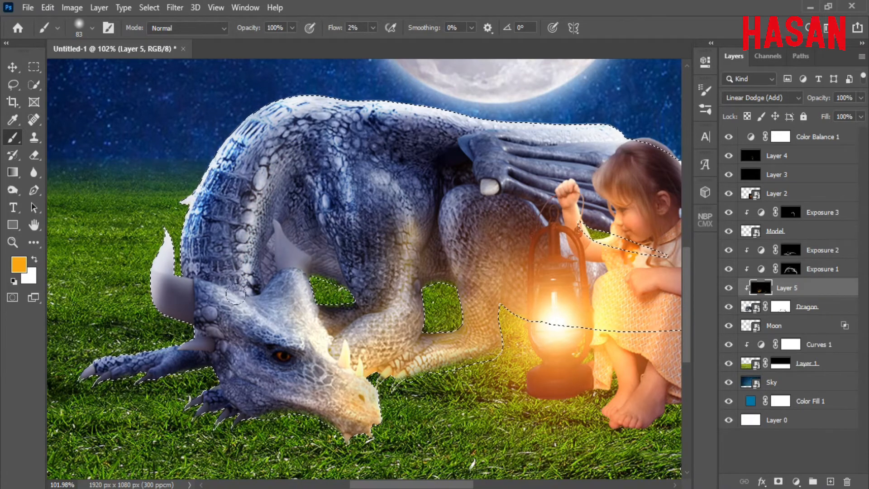
pyautogui.moveTo(235, 294); pyautogui.dragTo(216, 295)
pyautogui.moveTo(280, 169)
pyautogui.mouseDown()
pyautogui.moveTo(273, 169)
pyautogui.moveTo(249, 285)
pyautogui.moveTo(305, 148)
pyautogui.mouseUp()
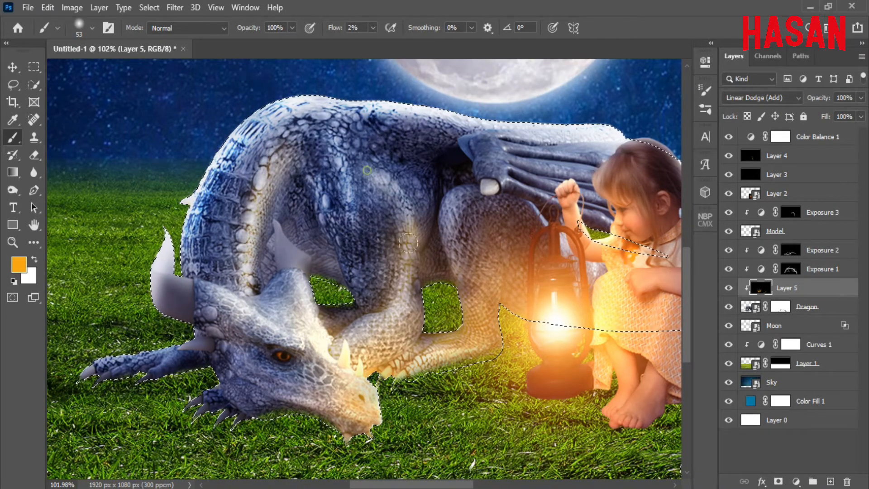
# Paint orange light on the dragon's chest, hind leg and wing claw with a 53 px brush at 2% flow, and clear the selection
pyautogui.moveTo(409, 243); pyautogui.dragTo(404, 194)
pyautogui.moveTo(285, 165); pyautogui.dragTo(294, 147)
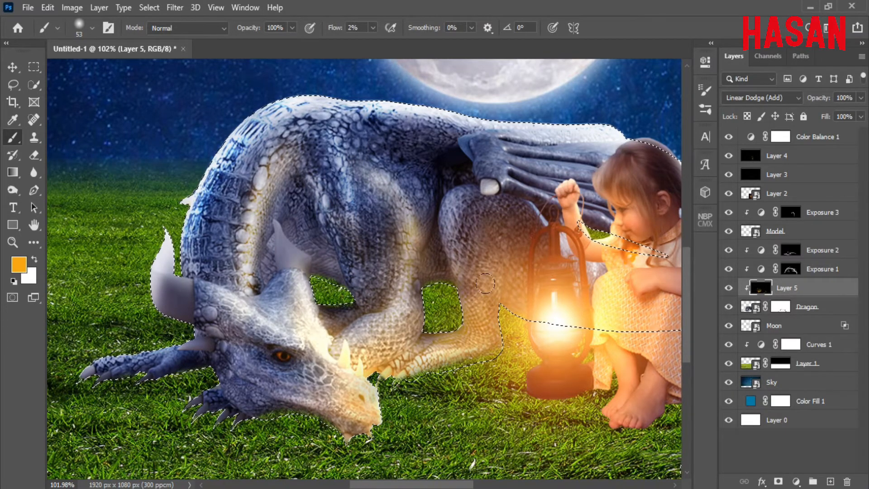
pyautogui.moveTo(451, 205); pyautogui.dragTo(478, 181)
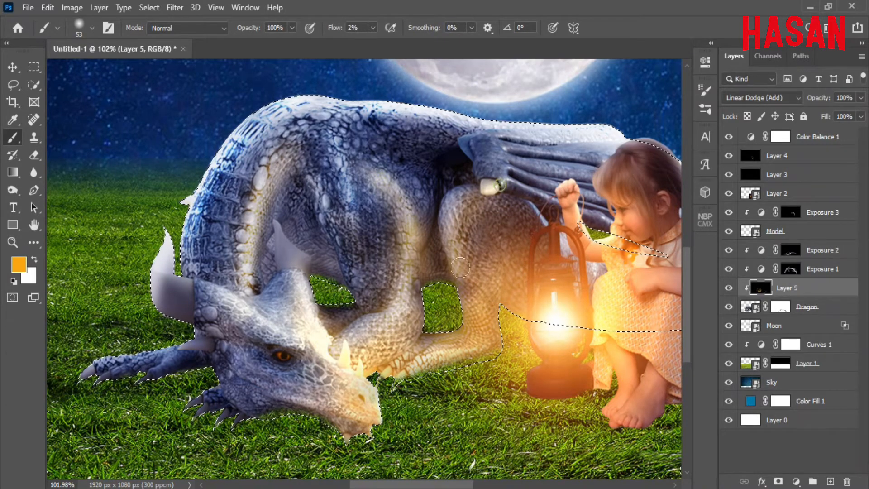
pyautogui.hotkey('ctrl', '0')
pyautogui.press('v')
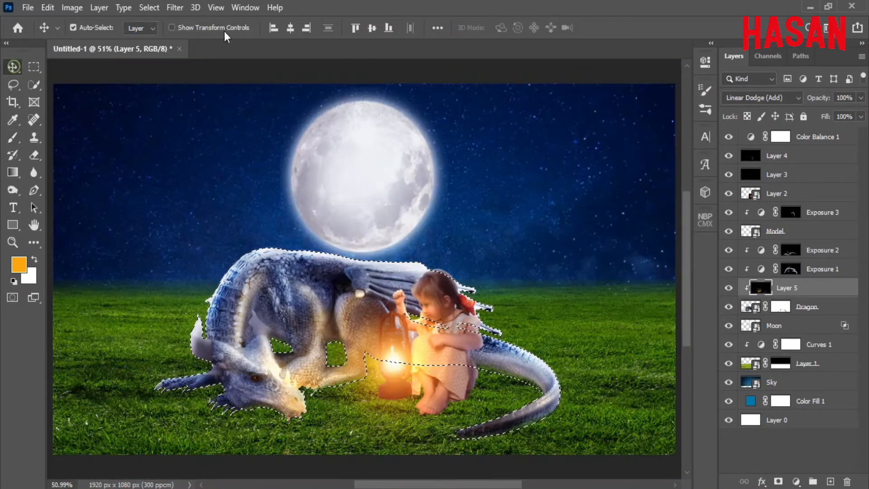
pyautogui.click(149, 7)
pyautogui.click(155, 33)
pyautogui.hotkey('ctrl', '-')
pyautogui.hotkey('ctrl', '0')
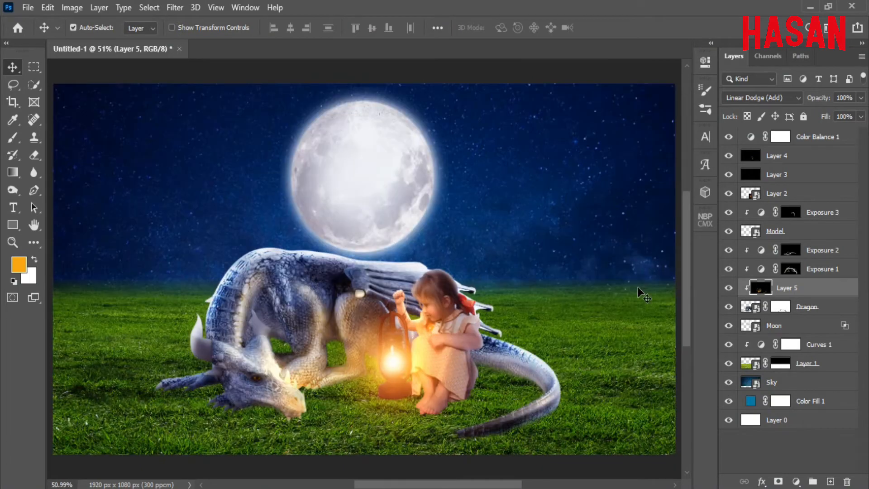
# Load the dragon's outline as a selection and add a new layer between the Moon and Dragon layers
pyautogui.click(728, 288)
pyautogui.keyDown('ctrl'); pyautogui.click(749, 308); pyautogui.keyUp('ctrl')
pyautogui.click(803, 330)
pyautogui.click(830, 481)
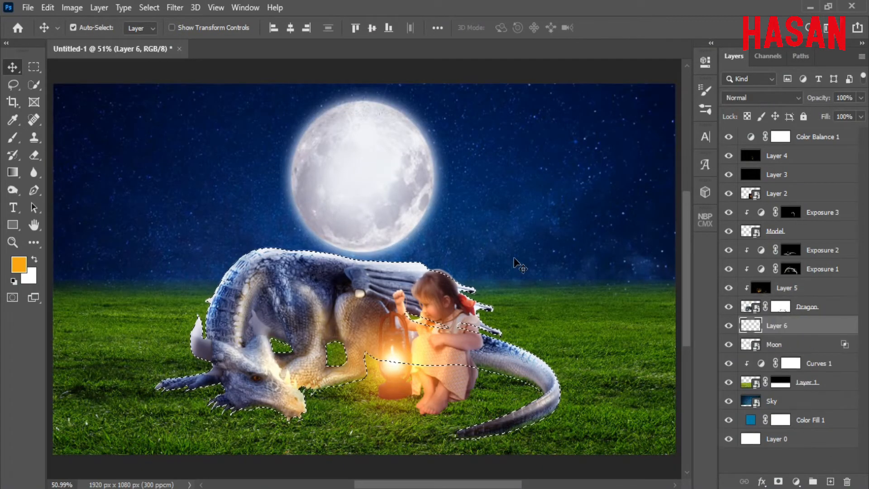
# Fill the dragon-shaped selection on Layer 6 with black, and clear the selection
pyautogui.click(64, 8)
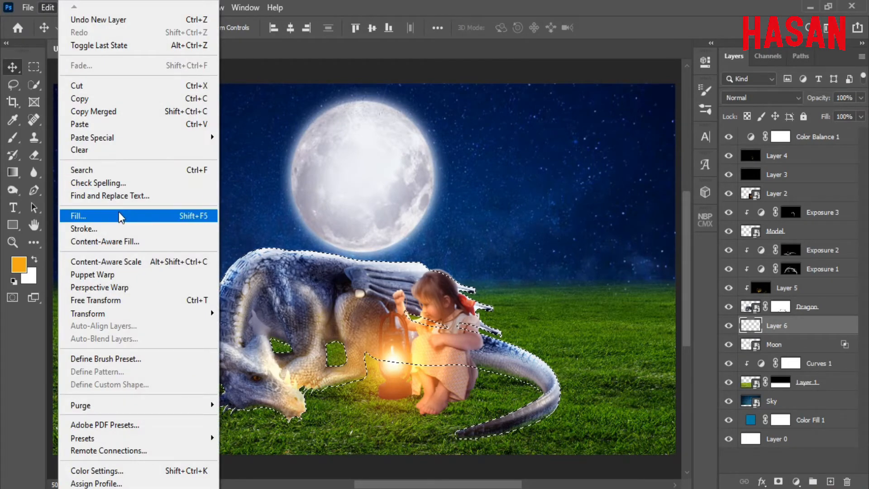
pyautogui.click(112, 215)
pyautogui.click(765, 96)
pyautogui.press('v')
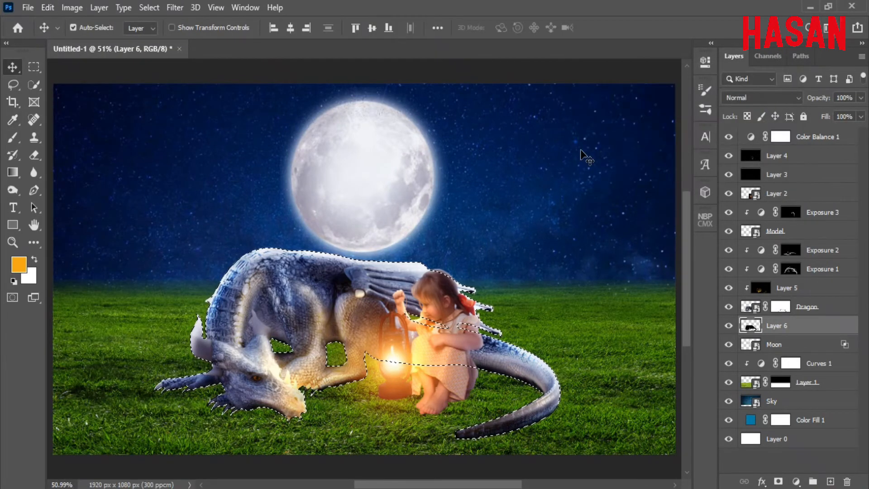
pyautogui.click(149, 7)
pyautogui.click(170, 37)
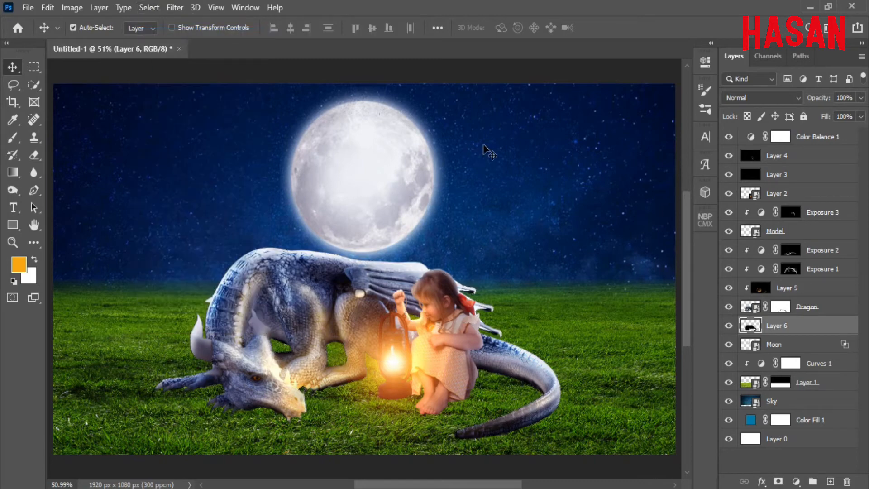
# Flip the black dragon silhouette vertically with Free Transform and move it down beneath the dragon
pyautogui.hotkey('ctrl', 't')
pyautogui.rightClick(395, 350)
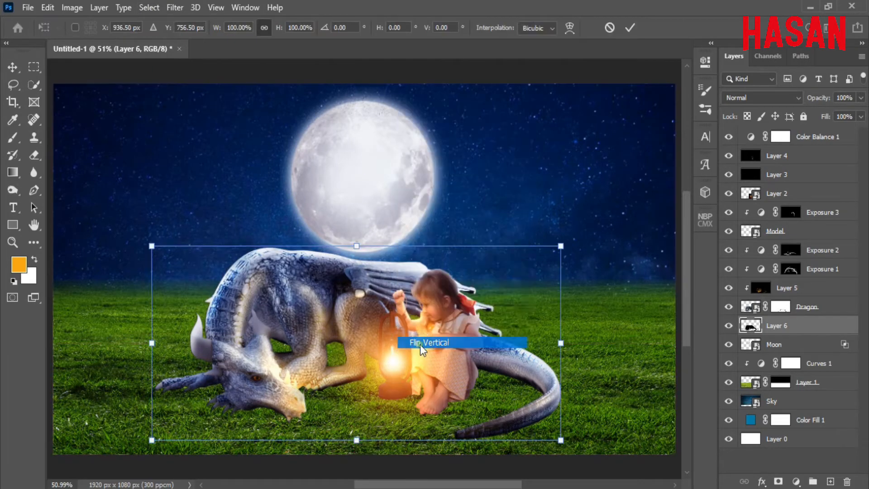
pyautogui.click(420, 345)
pyautogui.moveTo(428, 334); pyautogui.dragTo(408, 411)
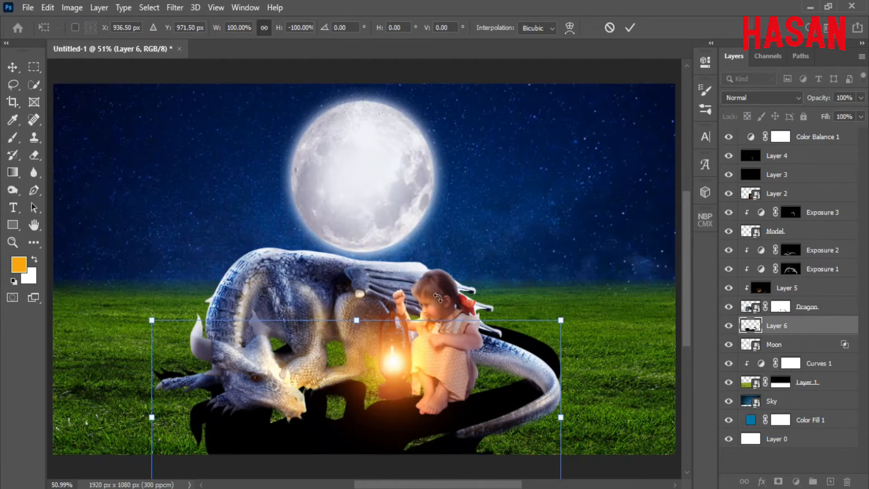
# Squash the black dragon silhouette to about 74% height, flip it back upright, and position it just beneath the dragon's body
pyautogui.scroll(-2, 409, 325)
pyautogui.moveTo(356, 427); pyautogui.dragTo(362, 364)
pyautogui.moveTo(372, 297); pyautogui.dragTo(371, 347)
pyautogui.moveTo(356, 287); pyautogui.dragTo(356, 274)
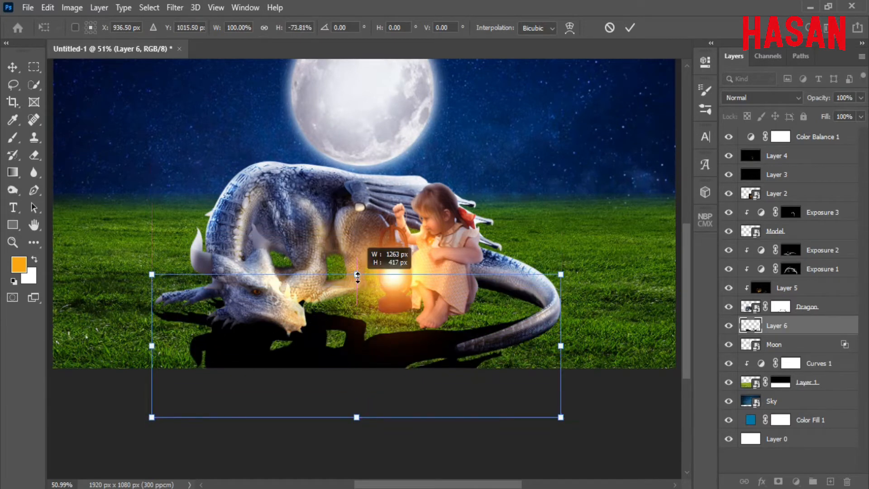
pyautogui.rightClick(348, 330)
pyautogui.click(379, 314)
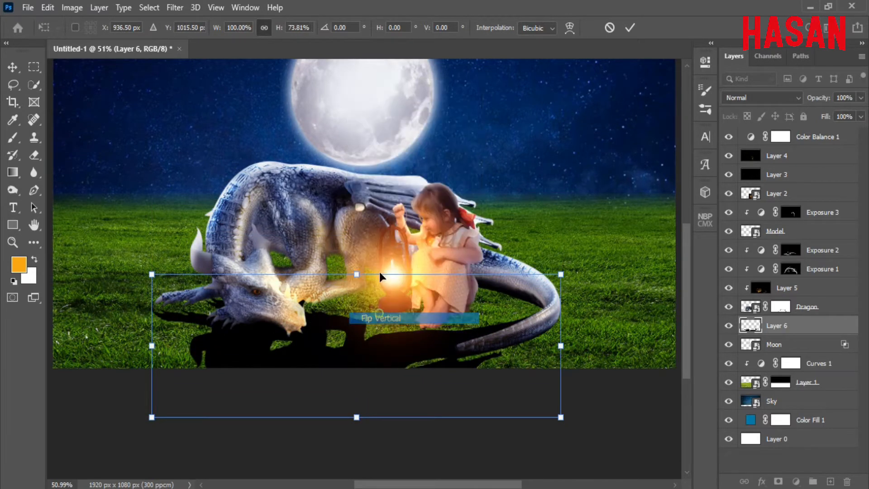
pyautogui.moveTo(366, 339); pyautogui.dragTo(360, 270)
pyautogui.click(630, 28)
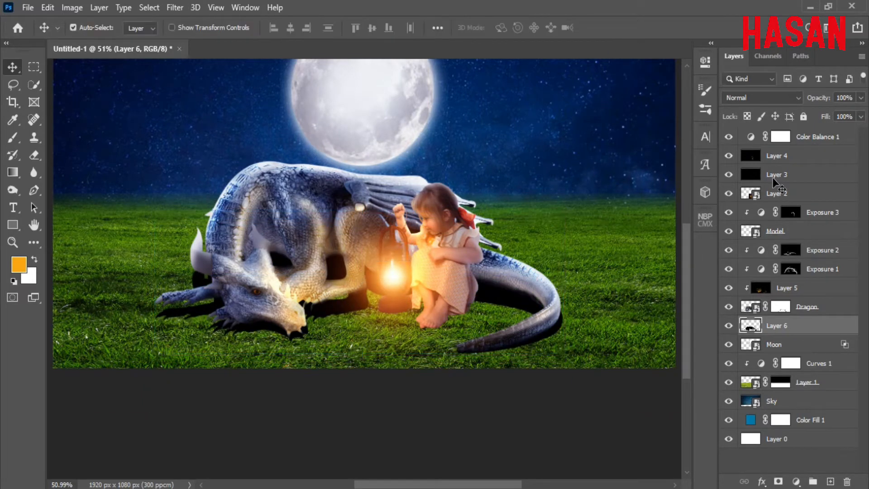
# Apply a 5 px Gaussian Blur to the dragon shadow on Layer 6 and reduce the layer's opacity to 50%
pyautogui.click(170, 9)
pyautogui.click(369, 211)
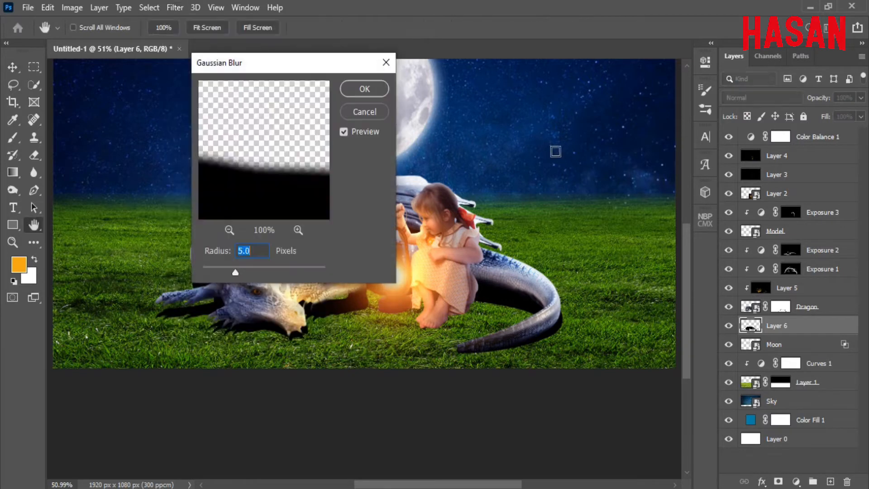
pyautogui.moveTo(297, 64); pyautogui.dragTo(603, 34)
pyautogui.press('Return')
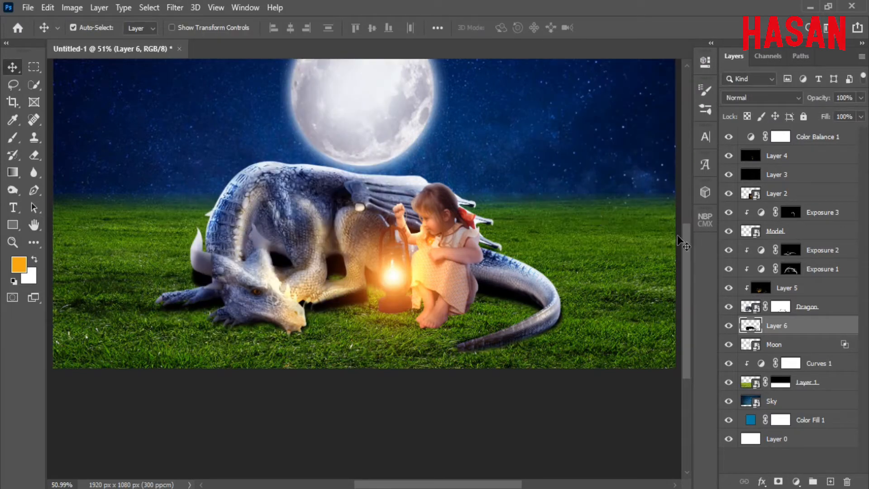
pyautogui.moveTo(801, 99); pyautogui.dragTo(787, 97)
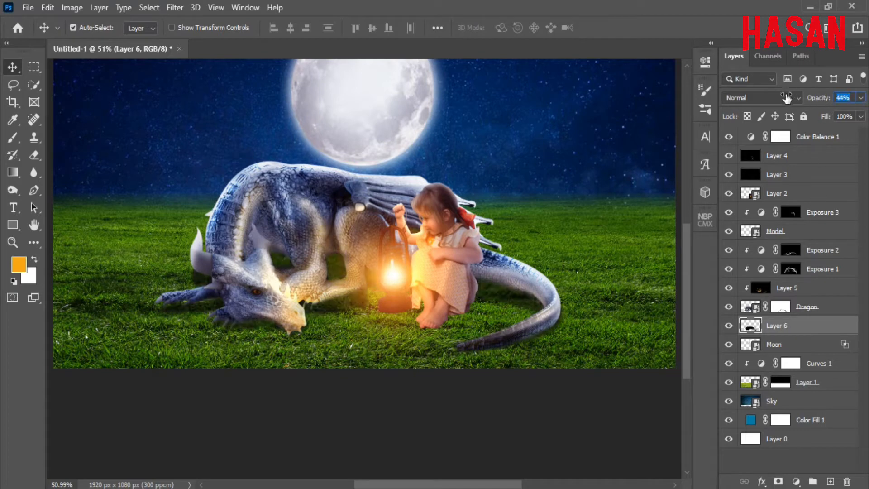
# Apply Gaussian Blur to Layer 6 once more, lower its opacity to 40%, and compare the image with and without the shadow
pyautogui.click(728, 326)
pyautogui.click(175, 7)
pyautogui.moveTo(212, 158)
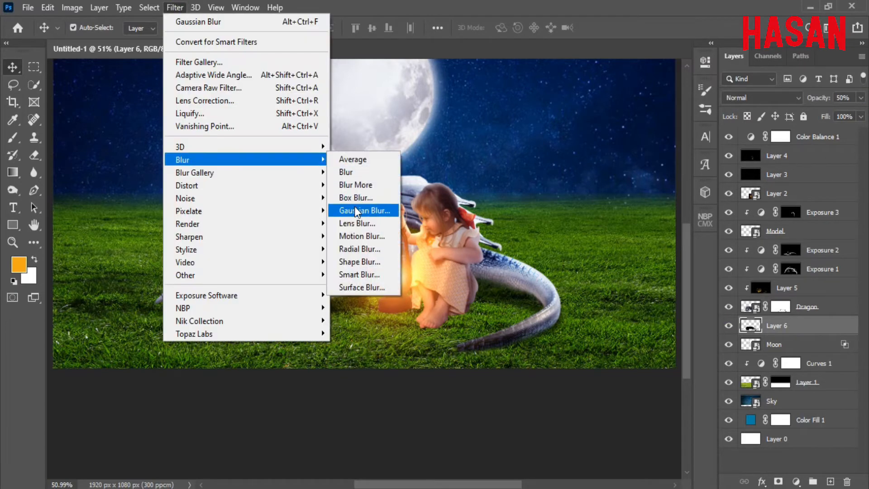
pyautogui.click(414, 210)
pyautogui.press('Return')
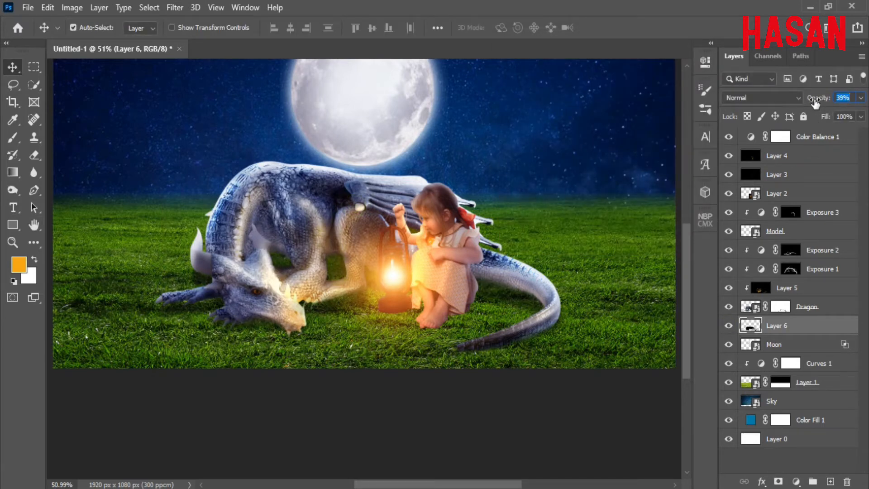
pyautogui.moveTo(815, 103); pyautogui.dragTo(814, 108)
pyautogui.press('4')
pyautogui.click(728, 325)
pyautogui.click(728, 325)
pyautogui.hotkey('ctrl', '-')
pyautogui.hotkey('ctrl', '0')
# Stretch the dragon shadow downward to about 105% height, set Layer 6's opacity to 50%, and check its effect
pyautogui.hotkey('ctrl', 't')
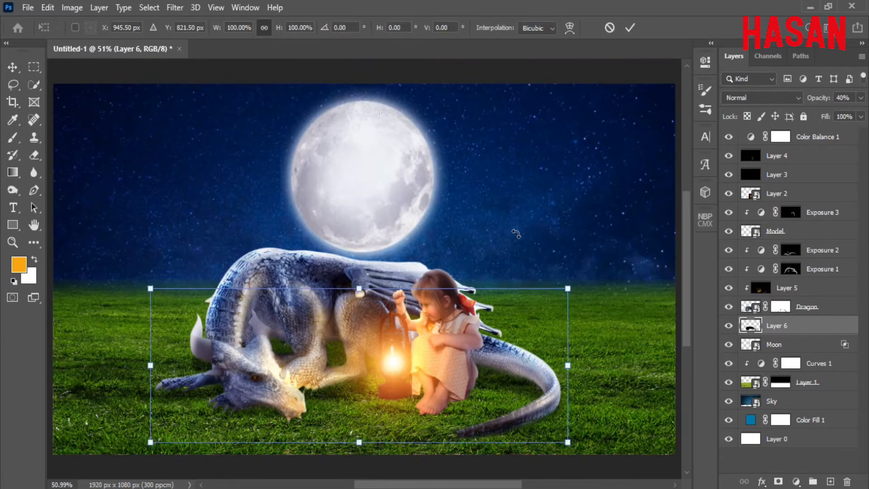
pyautogui.scroll(-1, 359, 434)
pyautogui.moveTo(360, 410); pyautogui.dragTo(360, 417)
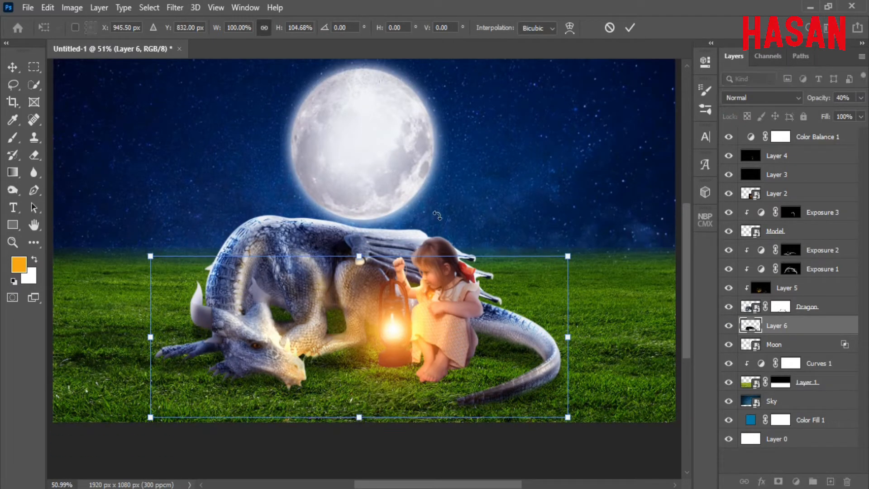
pyautogui.click(629, 28)
pyautogui.moveTo(812, 97); pyautogui.dragTo(818, 97)
pyautogui.scroll(-1, 539, 211)
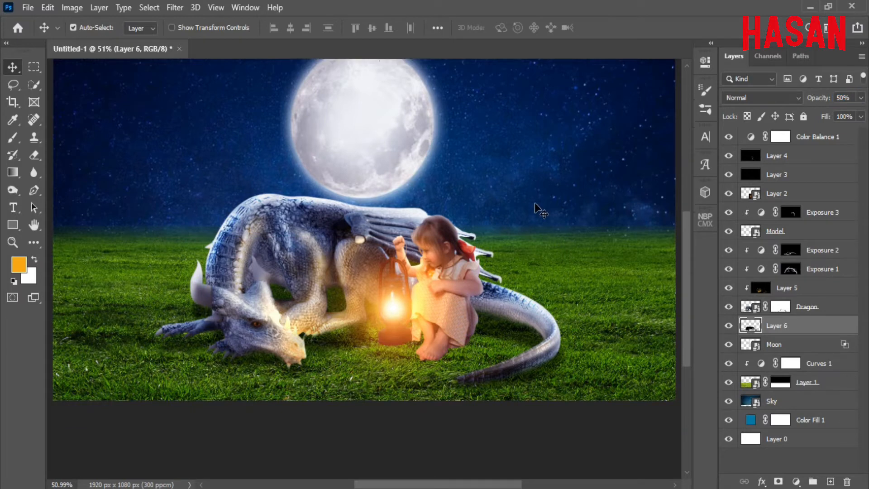
pyautogui.click(731, 326)
pyautogui.click(731, 326)
pyautogui.scroll(1, 596, 286)
# Add a new layer directly below the Model layer and load the outline of the girl and lantern as a selection
pyautogui.click(786, 231)
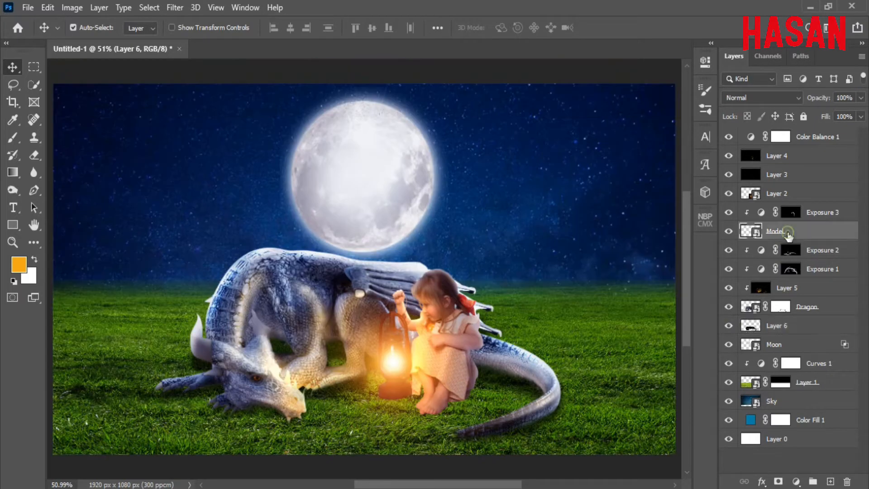
pyautogui.keyDown('ctrl'); pyautogui.click(830, 481); pyautogui.keyUp('ctrl')
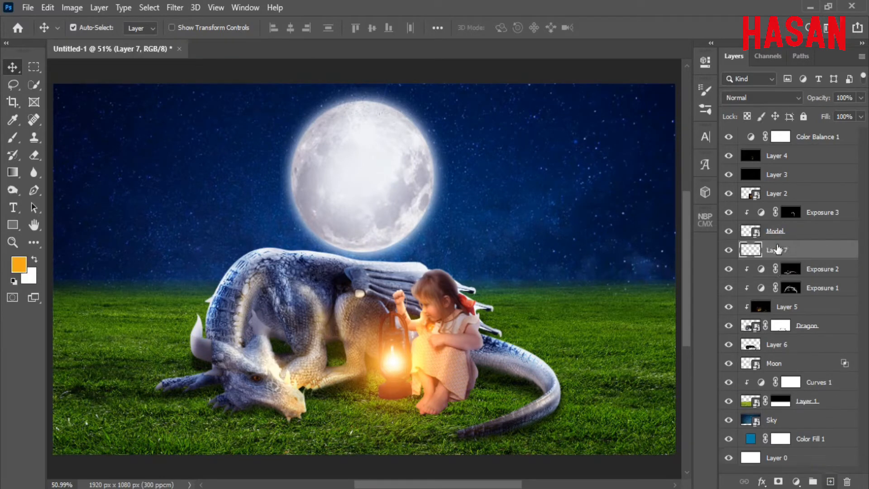
pyautogui.keyDown('ctrl'); pyautogui.click(750, 231); pyautogui.keyUp('ctrl')
# Fill the girl-shaped selection on Layer 7 with black at 100% opacity, and clear the selection
pyautogui.click(48, 8)
pyautogui.click(72, 217)
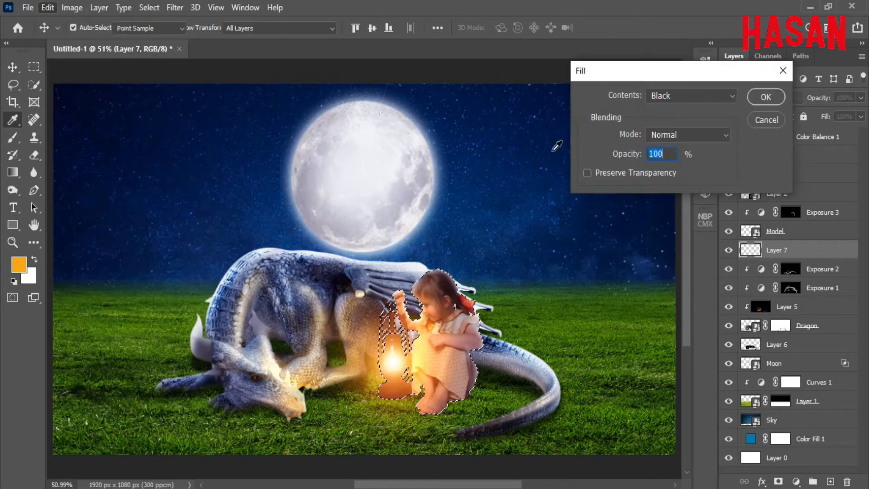
pyautogui.click(765, 95)
pyautogui.click(149, 8)
pyautogui.click(156, 33)
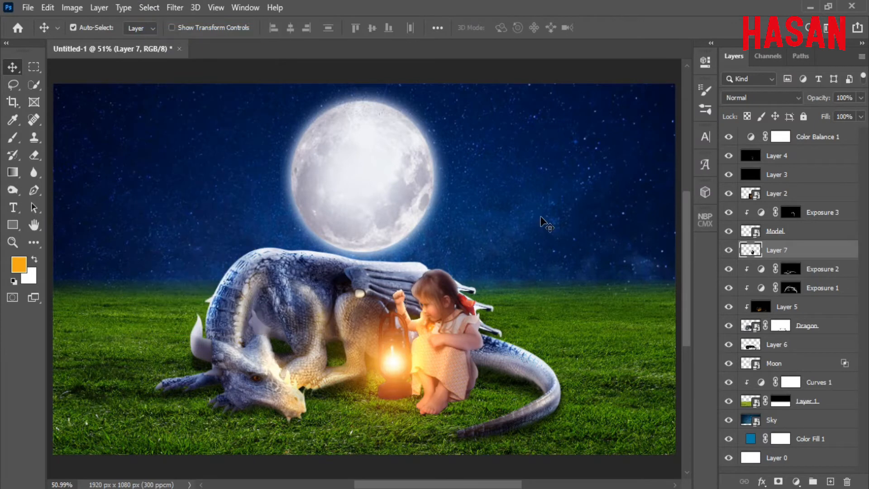
# Shift the girl's black silhouette slightly down with Free Transform and apply a 5 px Gaussian Blur to it
pyautogui.hotkey('ctrl', 't')
pyautogui.moveTo(444, 316); pyautogui.dragTo(444, 318)
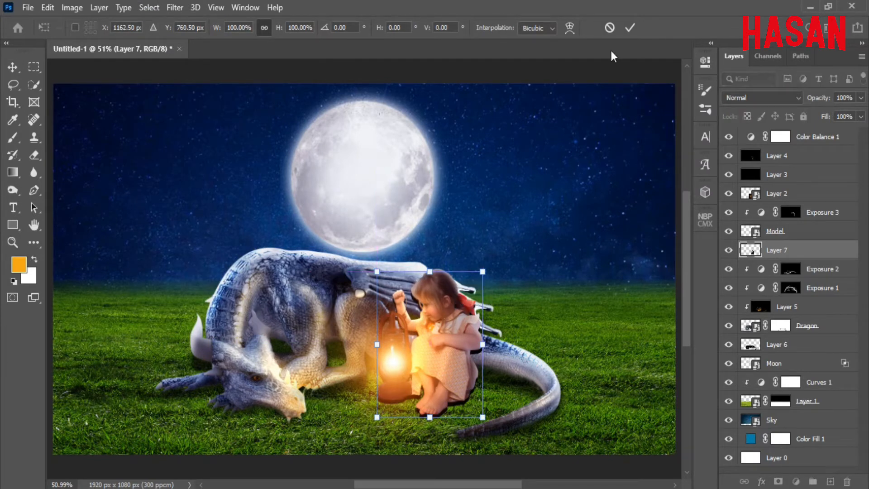
pyautogui.click(629, 28)
pyautogui.click(175, 8)
pyautogui.moveTo(254, 159)
pyautogui.click(348, 211)
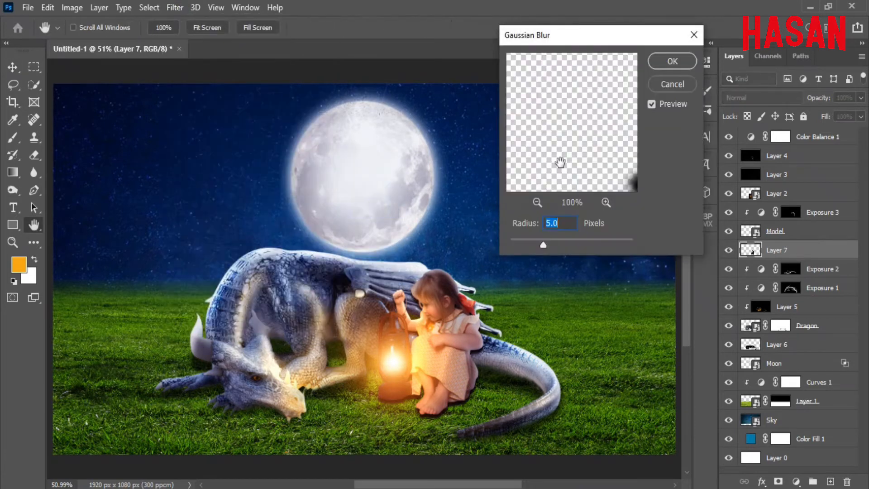
pyautogui.press('Return')
# Erase the upper part of the girl's silhouette on Layer 7 with a 237 px Eraser at 100% flow
pyautogui.rightClick(34, 155)
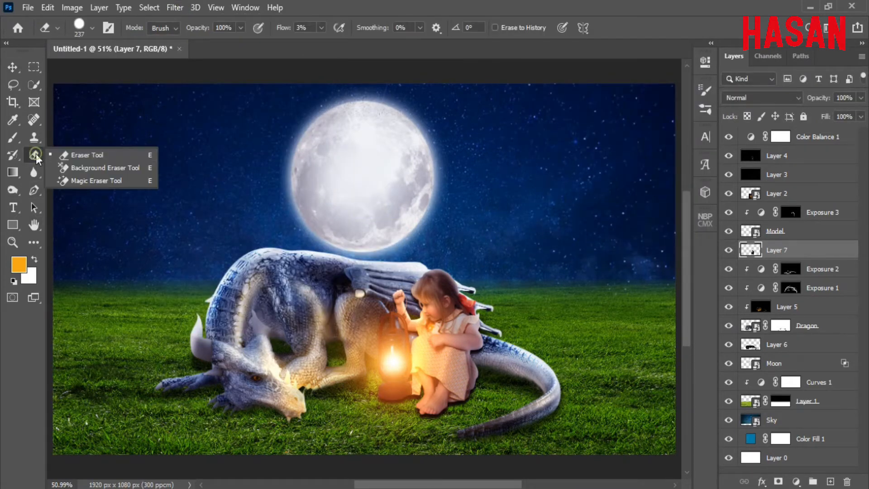
pyautogui.click(68, 154)
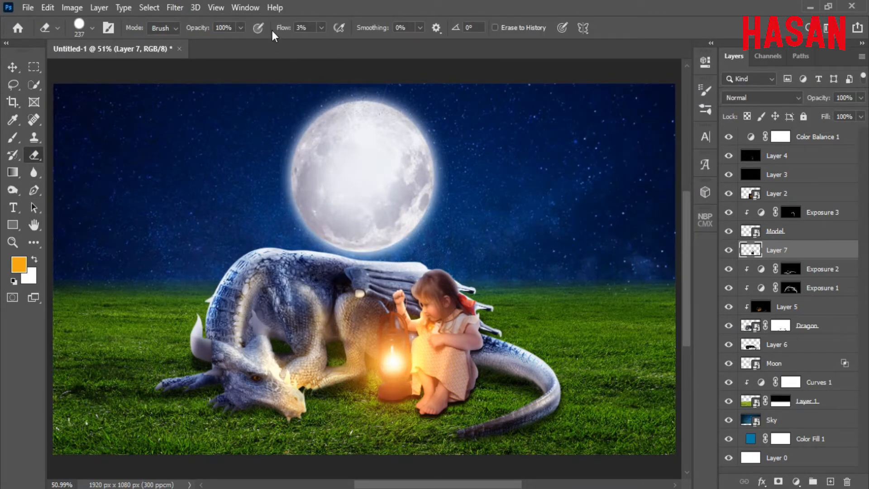
pyautogui.hotkey('shift', '0')
pyautogui.hotkey('ctrl', 'z')
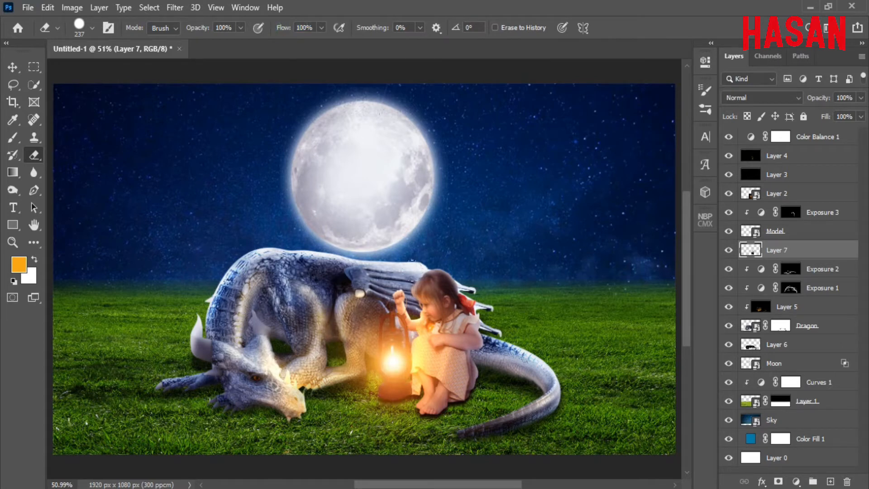
pyautogui.press('v')
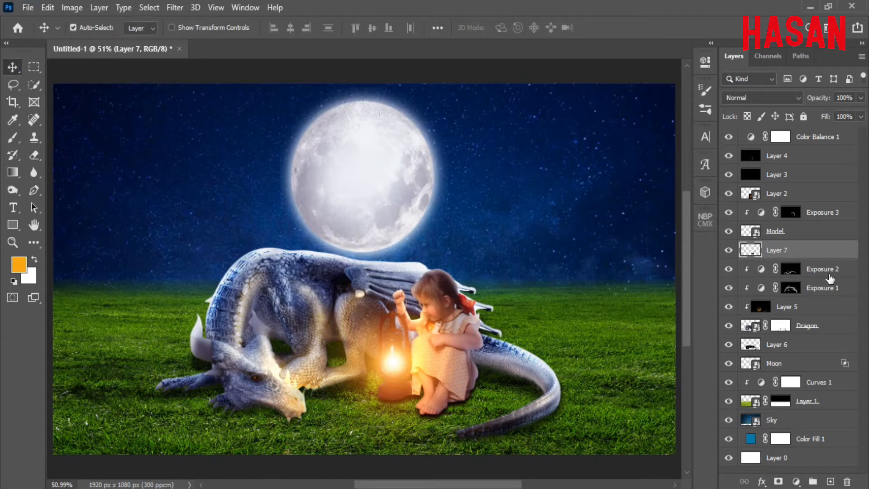
# Compare the image with and without Layer 7 and set the girl's shadow layer to 60% opacity
pyautogui.click(838, 471)
pyautogui.click(821, 252)
pyautogui.click(729, 250)
pyautogui.click(729, 251)
pyautogui.moveTo(825, 102); pyautogui.dragTo(805, 104)
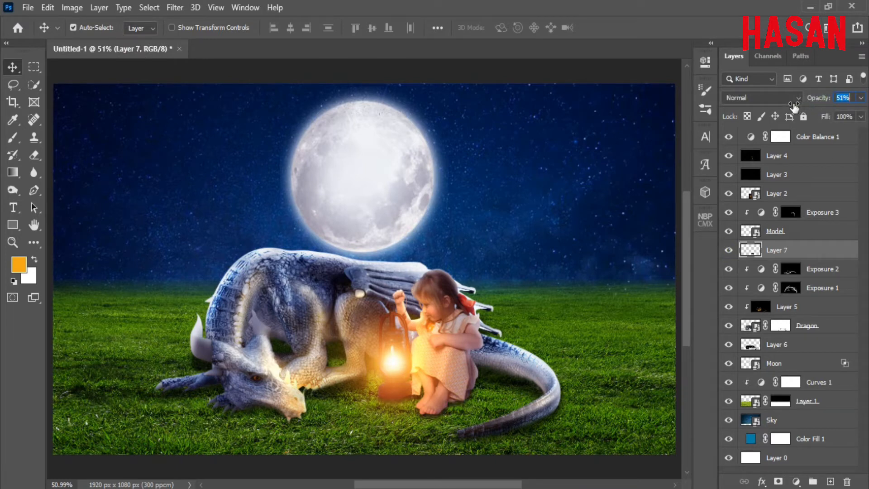
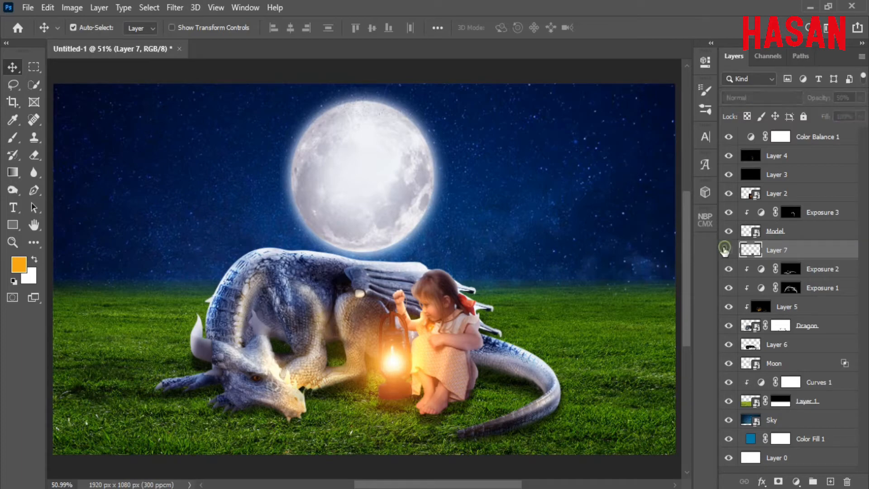
pyautogui.moveTo(814, 102); pyautogui.dragTo(820, 102)
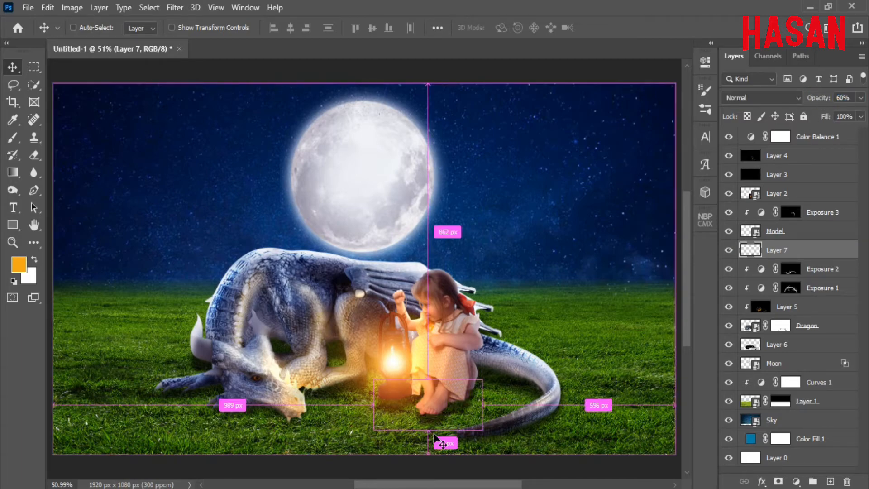
pyautogui.moveTo(439, 393); pyautogui.dragTo(497, 372)
pyautogui.moveTo(497, 372); pyautogui.dragTo(511, 302)
pyautogui.hotkey('ctrl', '0')
# Add a new layer above Exposure 2 and set its blend mode to Multiply
pyautogui.click(810, 269)
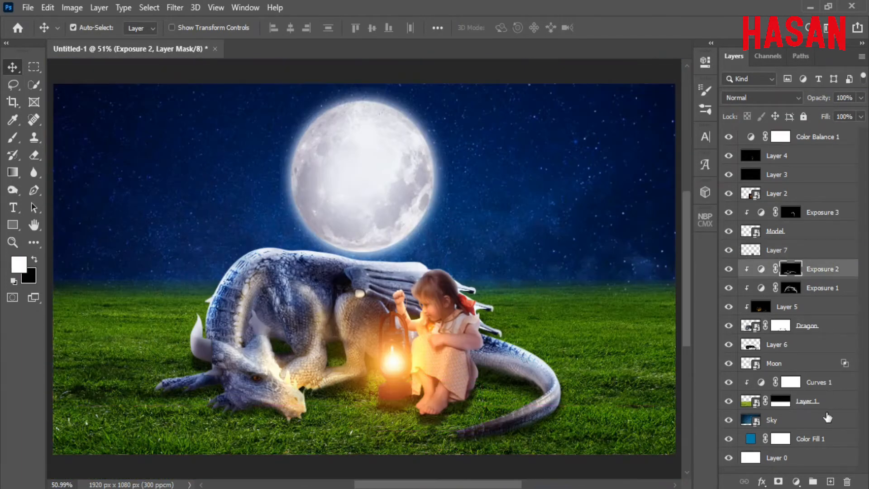
pyautogui.click(830, 481)
pyautogui.click(797, 100)
pyautogui.click(765, 137)
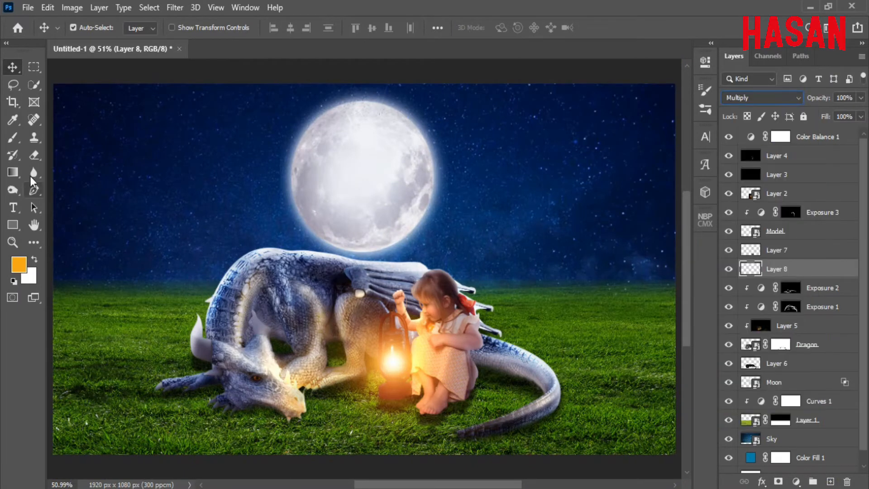
# Set the foreground color to black and paint one soft 139 px brush dab on the grass behind the girl
pyautogui.click(34, 260)
pyautogui.click(19, 265)
pyautogui.click(518, 249)
pyautogui.click(801, 71)
pyautogui.press('b')
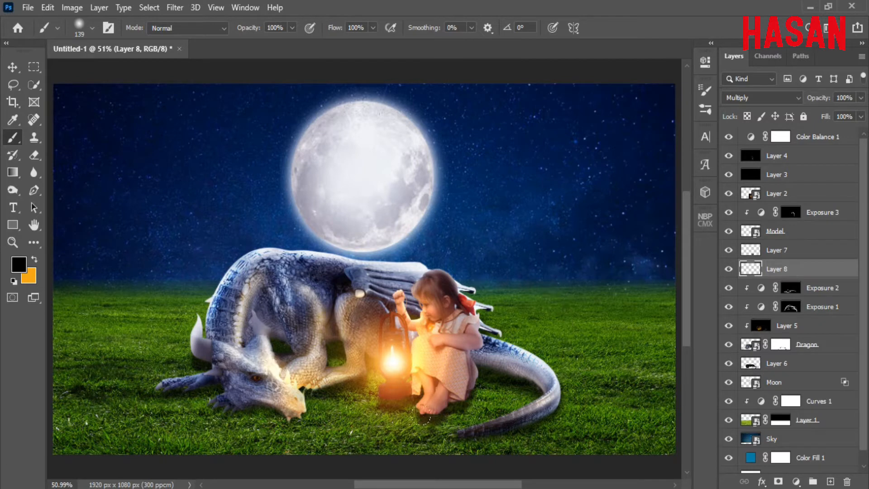
pyautogui.click(522, 312)
# Stretch the black dab to 316% width and 79.45% height, and place it beneath the girl's feet and the lantern
pyautogui.click(15, 67)
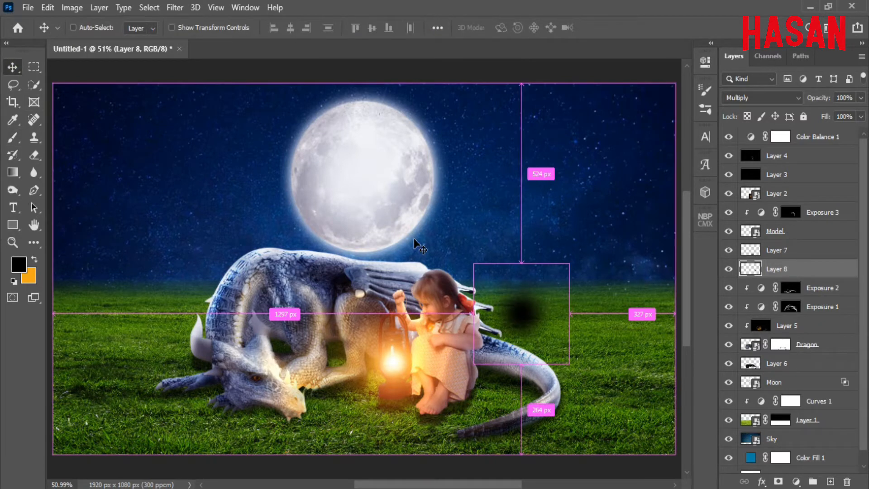
pyautogui.hotkey('ctrl', 't')
pyautogui.moveTo(569, 313); pyautogui.dragTo(648, 313)
pyautogui.moveTo(594, 324); pyautogui.dragTo(453, 422)
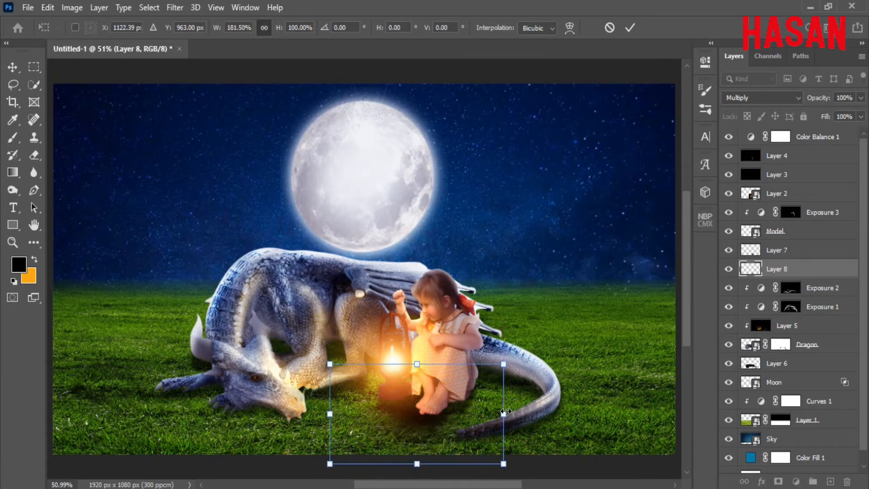
pyautogui.moveTo(504, 414); pyautogui.dragTo(553, 399)
pyautogui.moveTo(469, 425)
pyautogui.mouseDown()
pyautogui.moveTo(459, 421)
pyautogui.moveTo(467, 424)
pyautogui.mouseUp()
pyautogui.moveTo(437, 460); pyautogui.dragTo(447, 441)
pyautogui.moveTo(457, 389); pyautogui.dragTo(440, 403)
pyautogui.moveTo(531, 414); pyautogui.dragTo(612, 412)
pyautogui.moveTo(492, 418); pyautogui.dragTo(460, 411)
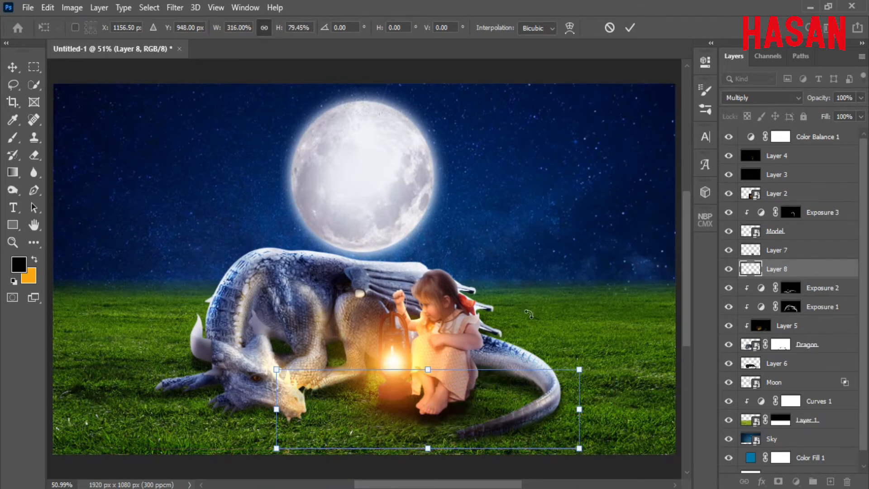
pyautogui.click(630, 27)
# Apply an 8 px Gaussian Blur to the ground shadow on Layer 8 and reduce the layer's opacity
pyautogui.click(175, 7)
pyautogui.click(377, 208)
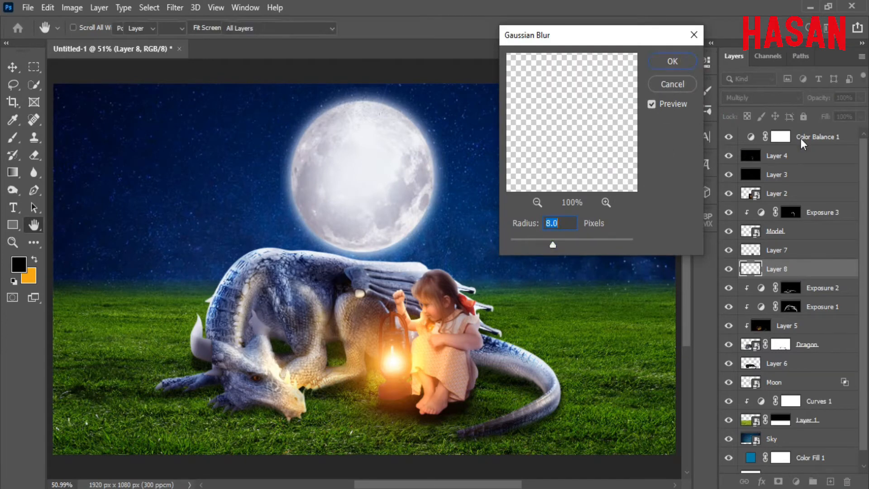
pyautogui.press('Return')
pyautogui.moveTo(821, 99); pyautogui.dragTo(811, 103)
# Lower Layer 7's opacity to 40% and compare the image with Layers 7 and 8 hidden and shown
pyautogui.click(796, 249)
pyautogui.click(725, 255)
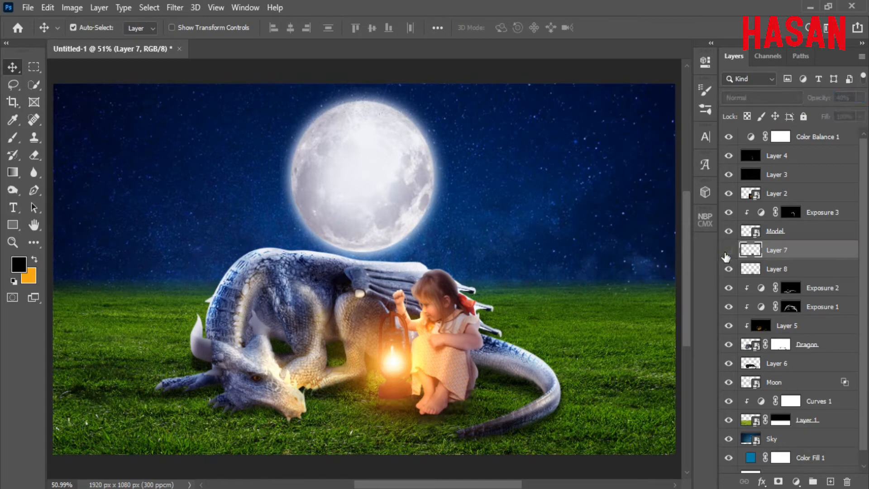
pyautogui.click(726, 254)
pyautogui.click(729, 270)
pyautogui.click(729, 270)
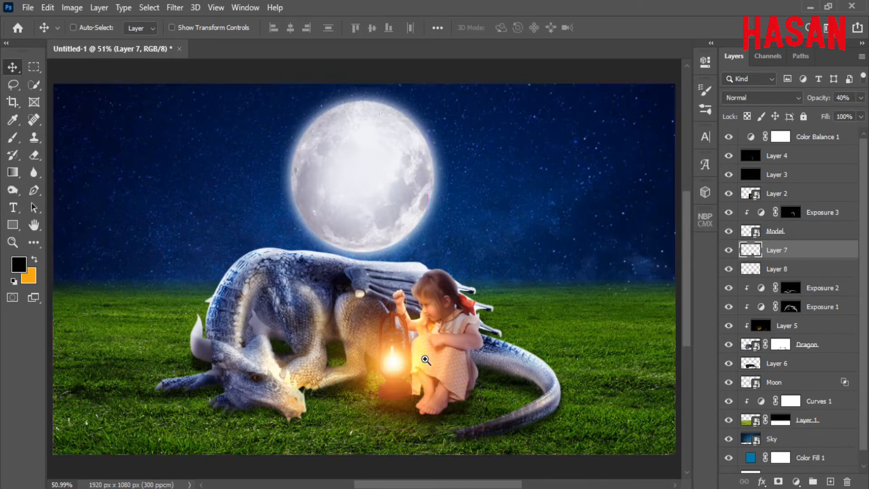
# Check both shadow layers close up around the girl's feet and set Layer 8's opacity to 90%
pyautogui.moveTo(427, 360); pyautogui.dragTo(487, 433)
pyautogui.moveTo(486, 432); pyautogui.dragTo(428, 272)
pyautogui.click(728, 253)
pyautogui.click(729, 253)
pyautogui.click(778, 274)
pyautogui.click(730, 272)
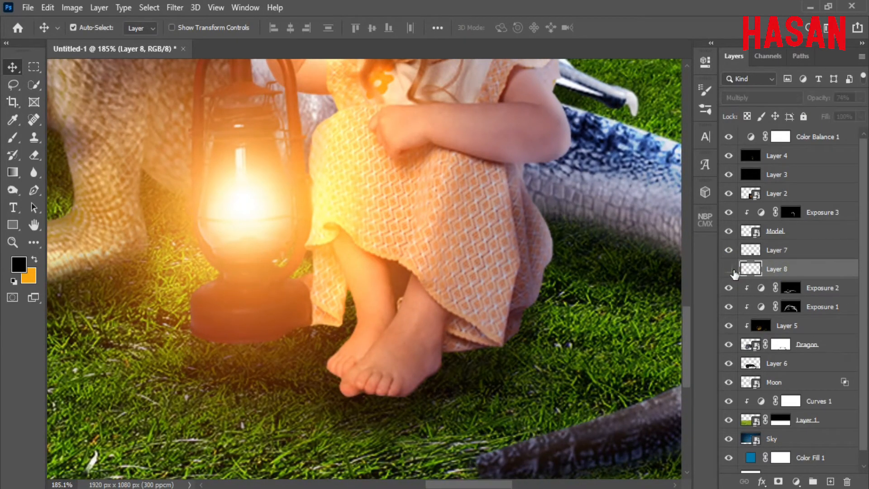
pyautogui.click(730, 271)
pyautogui.moveTo(820, 100); pyautogui.dragTo(814, 99)
pyautogui.click(729, 269)
pyautogui.click(729, 270)
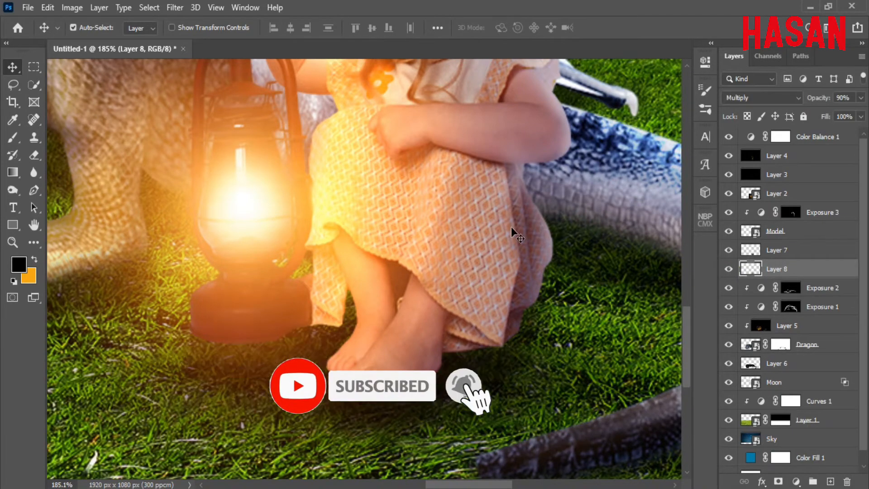
# Add a strongly darkening Exposure adjustment above Exposure 3, clip it to the girl, and invert its mask to black
pyautogui.moveTo(423, 333); pyautogui.dragTo(436, 249)
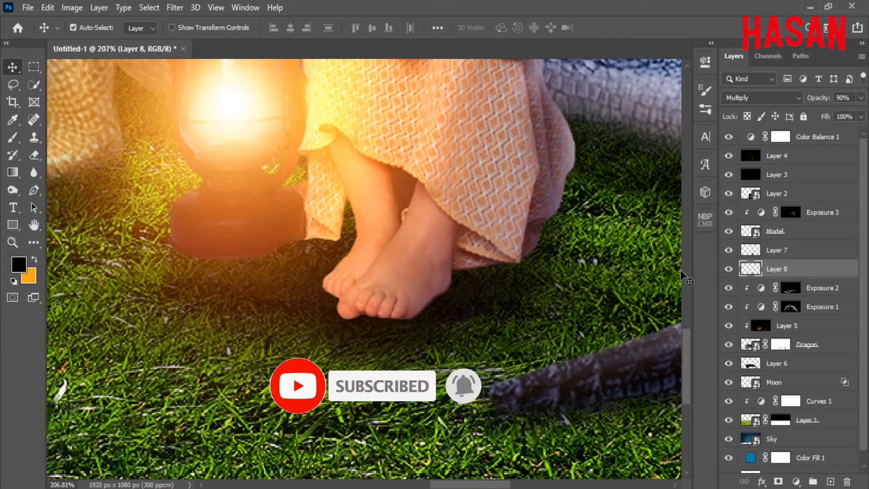
pyautogui.click(822, 213)
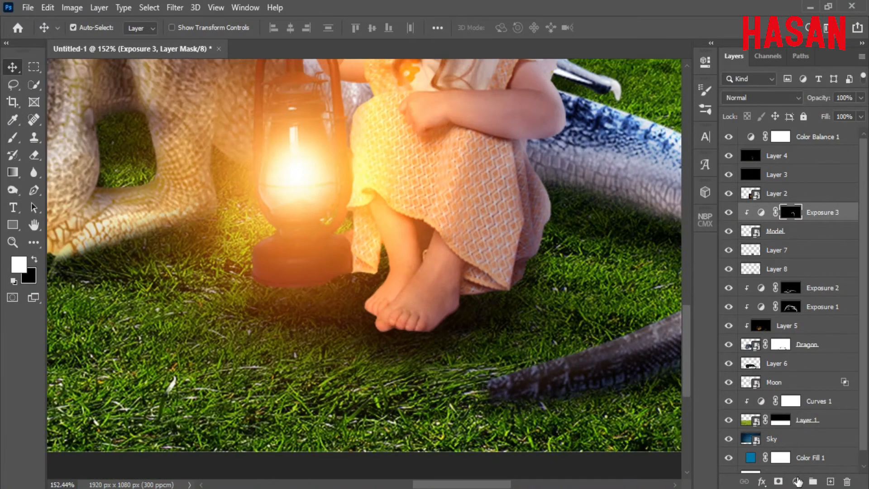
pyautogui.click(797, 481)
pyautogui.click(796, 321)
pyautogui.click(566, 136)
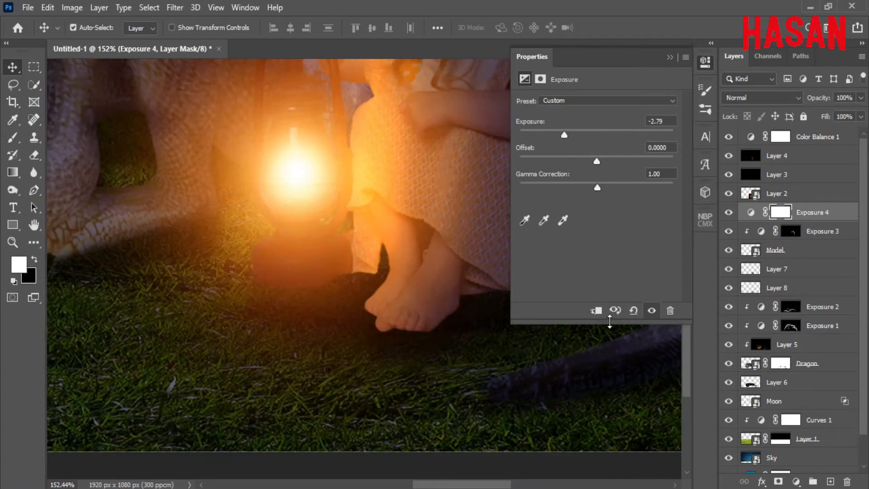
pyautogui.click(596, 310)
pyautogui.moveTo(565, 135); pyautogui.dragTo(547, 135)
pyautogui.click(670, 57)
pyautogui.doubleClick(789, 212)
pyautogui.click(639, 258)
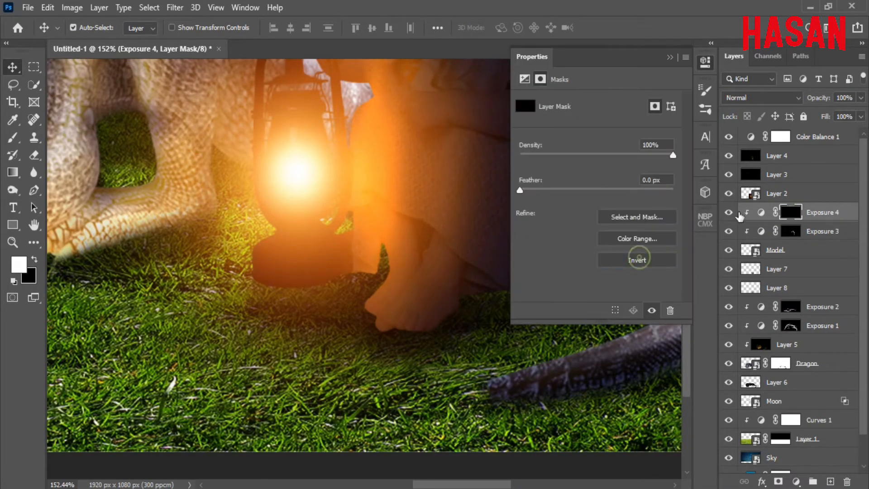
pyautogui.click(671, 57)
# With a soft white brush at 4% flow, paint shading onto the girl's feet and the lower dress in the Exposure 4 mask
pyautogui.click(14, 139)
pyautogui.moveTo(332, 28); pyautogui.dragTo(273, 37)
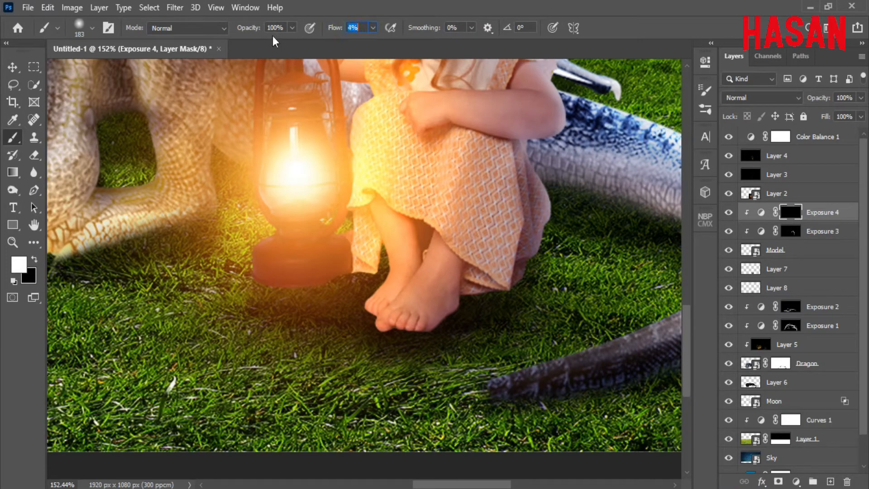
pyautogui.moveTo(495, 268); pyautogui.dragTo(430, 288)
pyautogui.moveTo(384, 322)
pyautogui.mouseDown()
pyautogui.moveTo(488, 303)
pyautogui.moveTo(377, 320)
pyautogui.moveTo(469, 273)
pyautogui.mouseUp()
pyautogui.scroll(-8, 538, 319)
pyautogui.scroll(6, 545, 308)
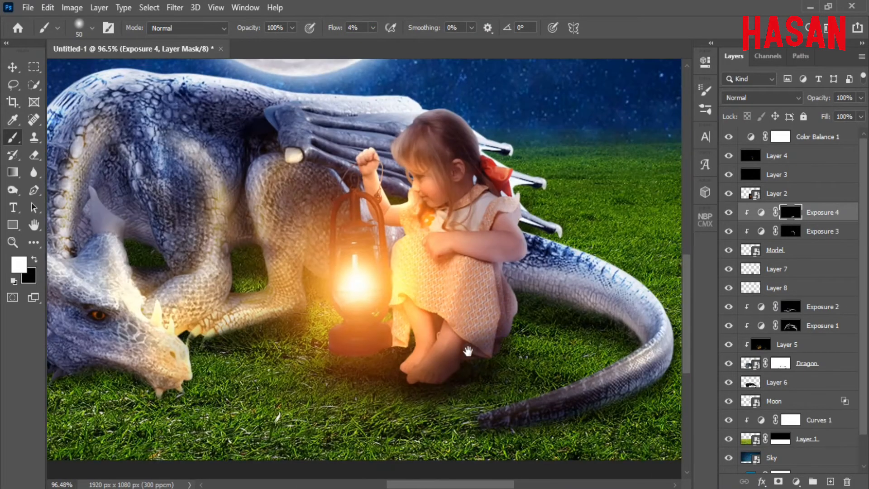
# Lower the exposure value of Exposure 4 further to deepen the shading on the girl's feet
pyautogui.scroll(5, 441, 359)
pyautogui.doubleClick(761, 212)
pyautogui.moveTo(549, 135); pyautogui.dragTo(531, 136)
pyautogui.click(670, 57)
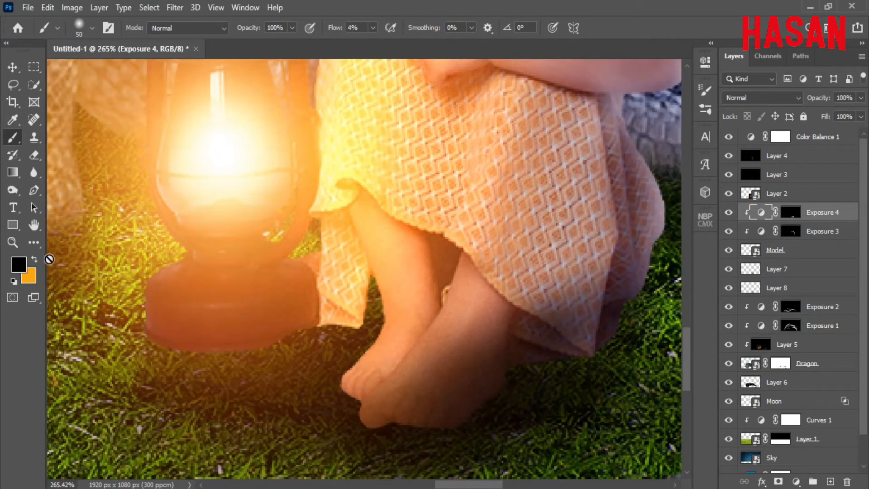
# Refine the Exposure 4 mask around the feet and dress hem by painting with black and white using small brush sizes
pyautogui.click(790, 212)
pyautogui.press('d')
pyautogui.moveTo(515, 338)
pyautogui.mouseDown()
pyautogui.moveTo(488, 352)
pyautogui.moveTo(480, 384)
pyautogui.mouseUp()
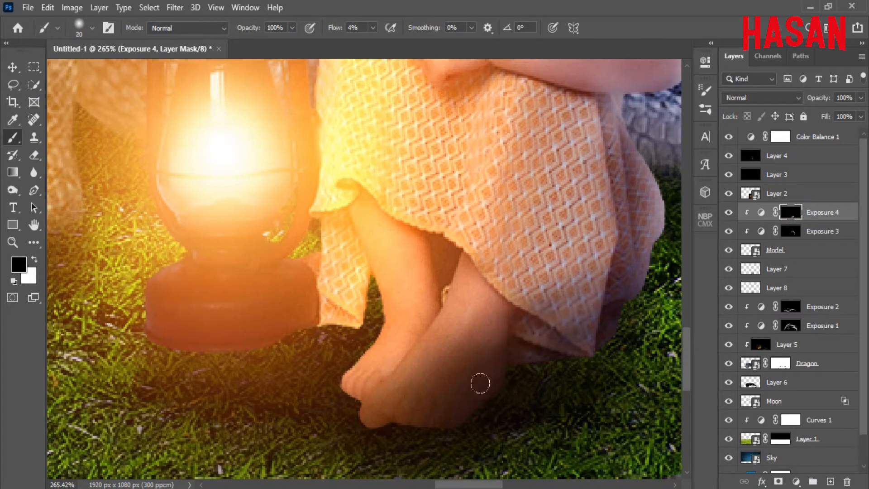
pyautogui.moveTo(549, 370)
pyautogui.mouseDown()
pyautogui.moveTo(470, 344)
pyautogui.moveTo(490, 338)
pyautogui.mouseUp()
pyautogui.press(']')
pyautogui.press(']')
pyautogui.press(']')
pyautogui.press(']')
pyautogui.press(']')
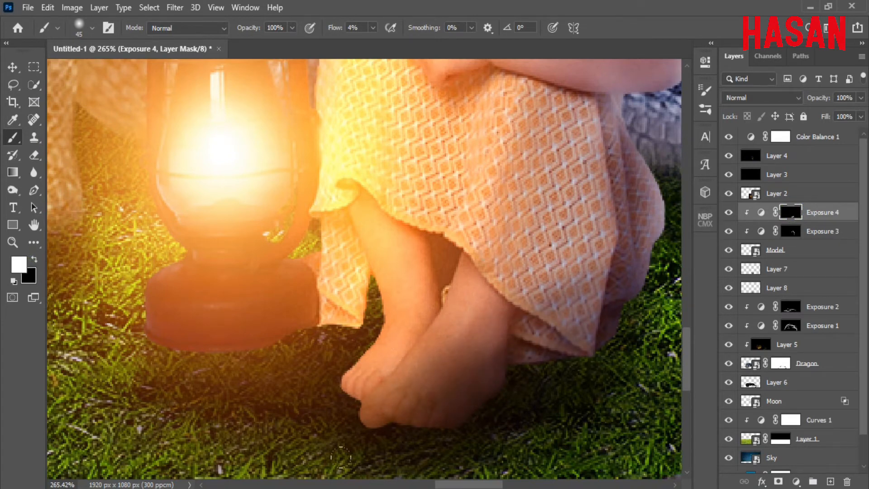
pyautogui.moveTo(341, 457); pyautogui.dragTo(496, 372)
pyautogui.moveTo(372, 416); pyautogui.dragTo(482, 387)
pyautogui.click(33, 259)
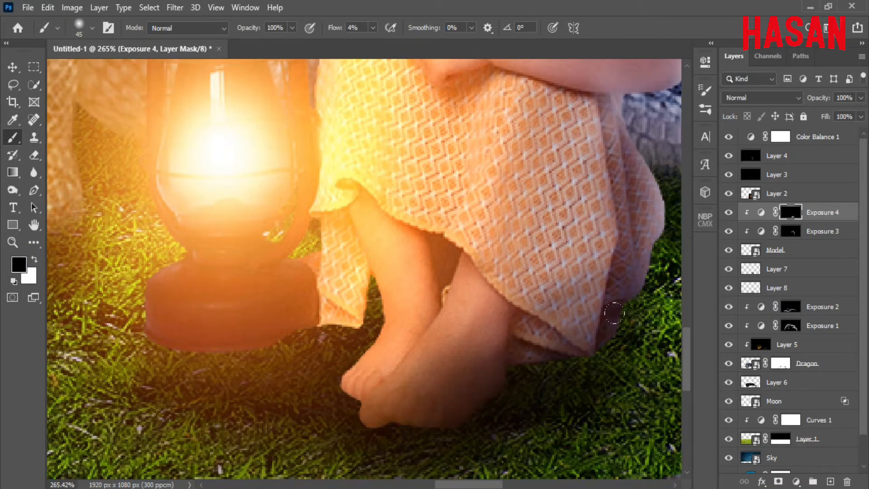
pyautogui.click(32, 257)
pyautogui.hotkey('ctrl', '0')
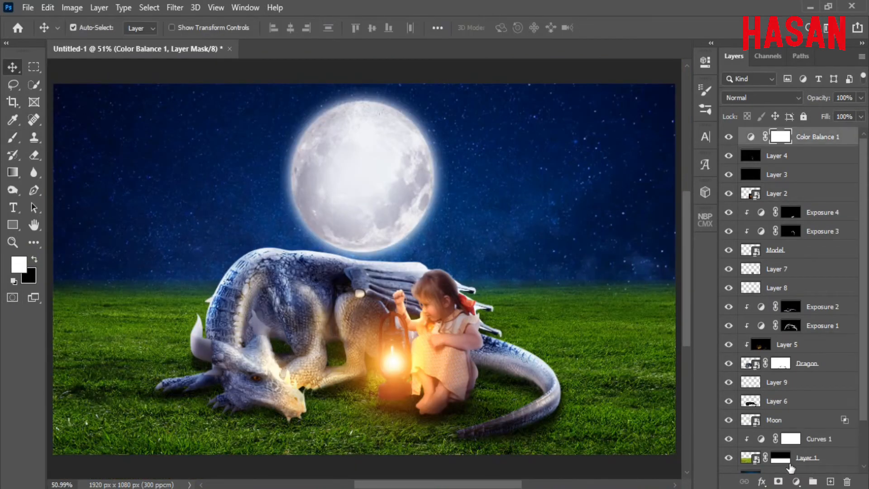
# Add a Curves adjustment above Color Balance 1 and set the Blue channel's highlight output to 235 and shadow output to 14
pyautogui.click(796, 481)
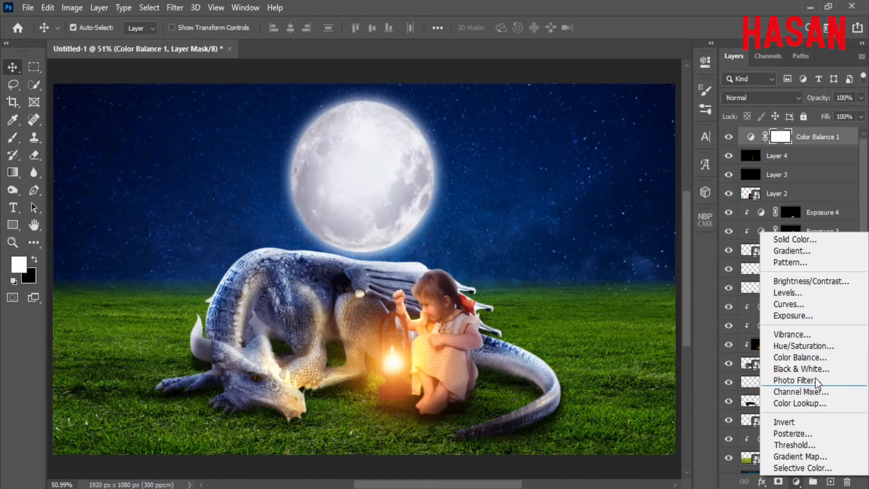
pyautogui.click(810, 304)
pyautogui.click(607, 119)
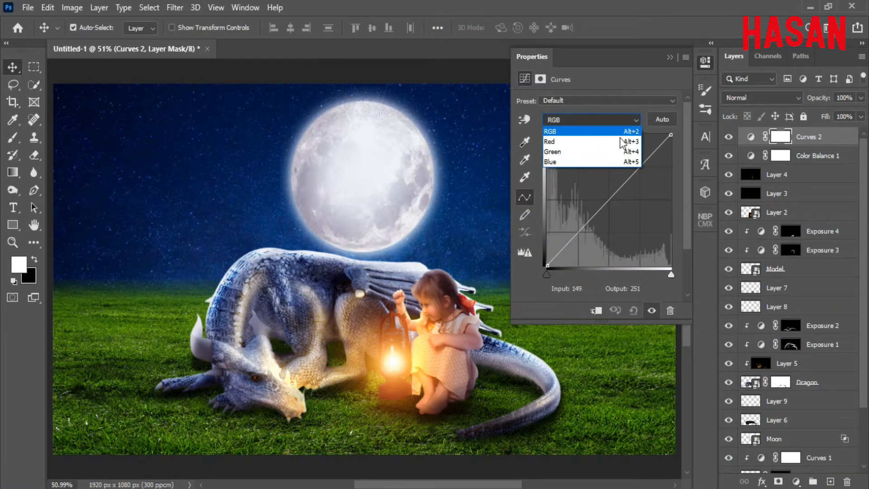
pyautogui.click(610, 159)
pyautogui.moveTo(672, 134); pyautogui.dragTo(674, 144)
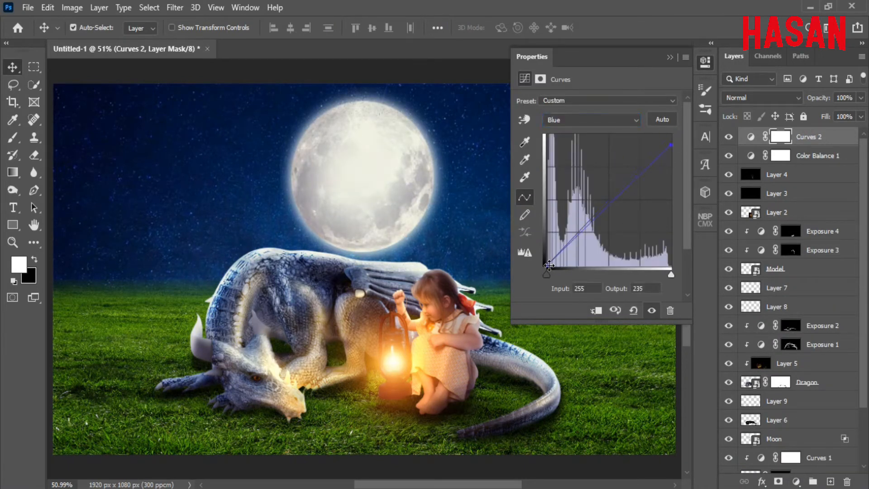
pyautogui.moveTo(549, 265); pyautogui.dragTo(542, 260)
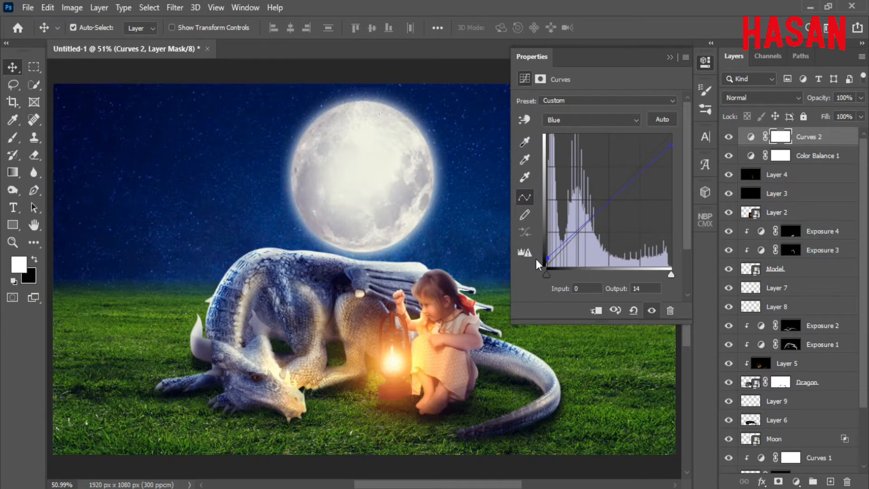
# Lower the Red channel's highlight end slightly and adjust its shadow end in Curves 2
pyautogui.click(635, 120)
pyautogui.click(633, 136)
pyautogui.moveTo(671, 134); pyautogui.dragTo(680, 146)
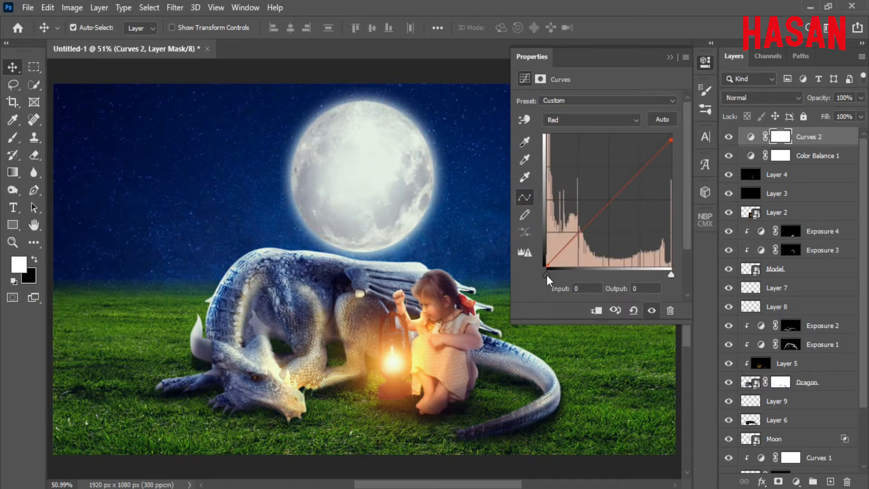
pyautogui.moveTo(547, 277); pyautogui.dragTo(543, 256)
# Lower the Green channel's highlight end slightly and set its black point input to 4 in Curves 2
pyautogui.click(632, 119)
pyautogui.click(636, 137)
pyautogui.moveTo(670, 134)
pyautogui.mouseDown()
pyautogui.moveTo(663, 134)
pyautogui.moveTo(678, 138)
pyautogui.mouseUp()
pyautogui.moveTo(548, 266); pyautogui.dragTo(551, 278)
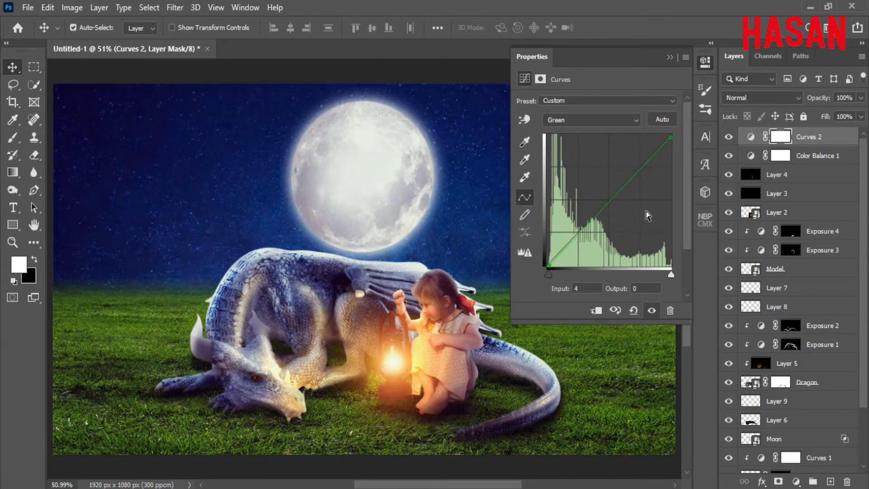
pyautogui.click(670, 57)
# Add a Selective Color adjustment above Curves 2 and set the Cyans to Cyan +18, Yellow +43 and Black +26
pyautogui.click(795, 481)
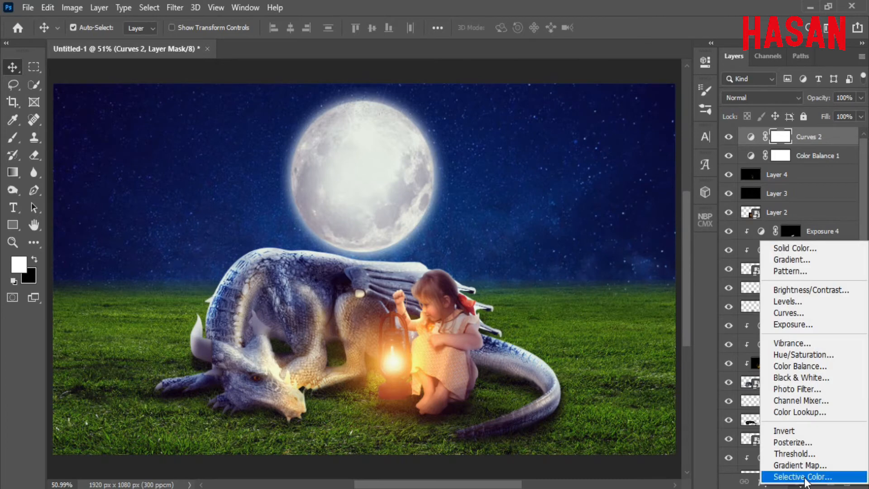
pyautogui.click(802, 477)
pyautogui.click(659, 116)
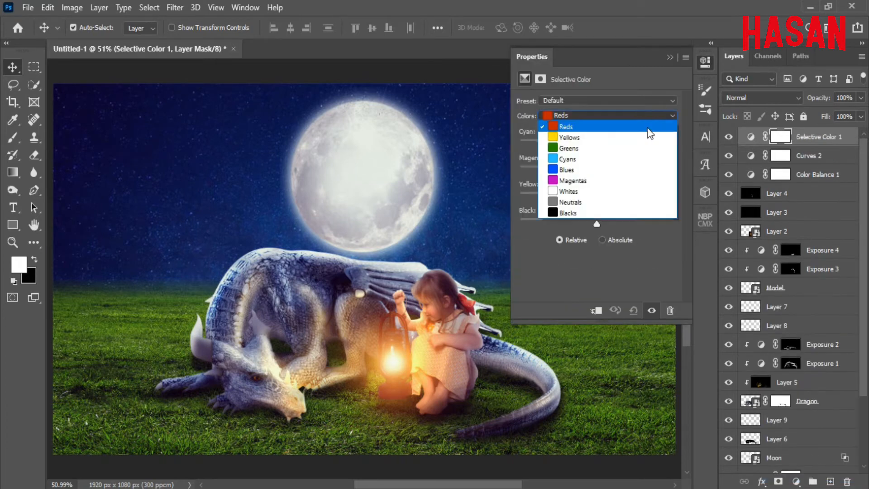
pyautogui.click(634, 159)
pyautogui.moveTo(596, 145); pyautogui.dragTo(610, 144)
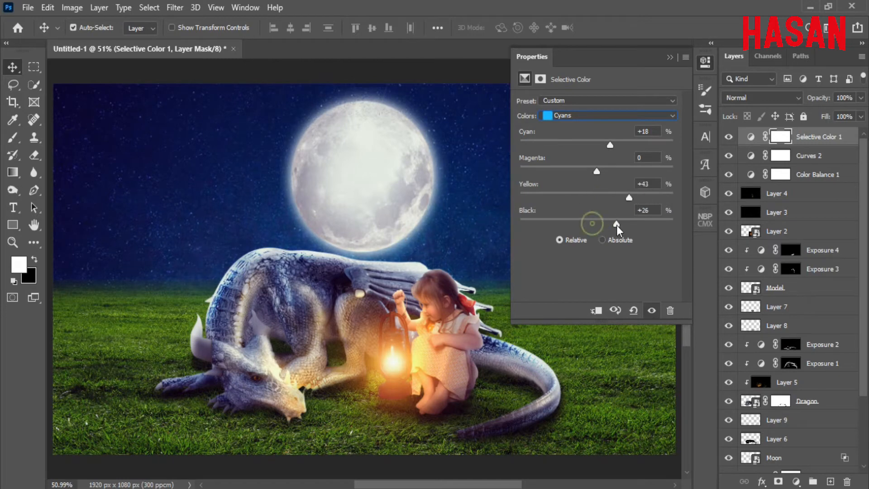
# Adjust the yellow and black amounts of the Yellows in Selective Color 1, and select the Greens range
pyautogui.click(616, 115)
pyautogui.click(589, 138)
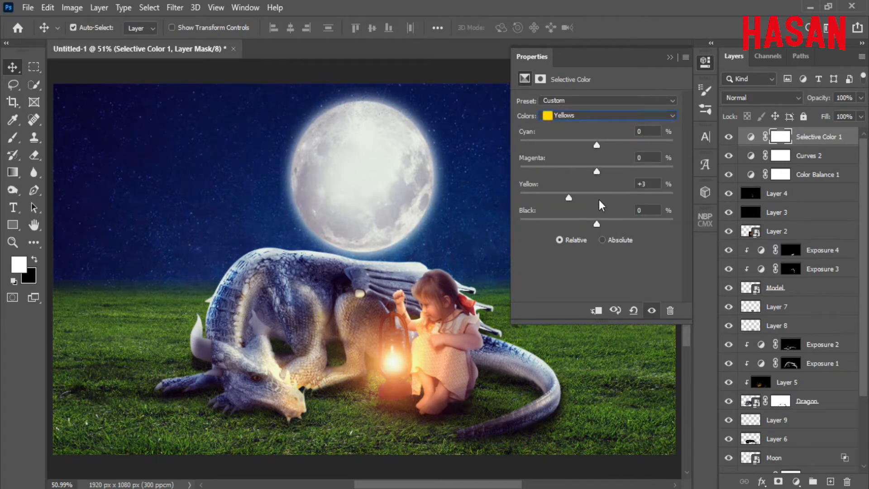
pyautogui.moveTo(597, 223)
pyautogui.mouseDown()
pyautogui.moveTo(635, 230)
pyautogui.moveTo(596, 233)
pyautogui.mouseUp()
pyautogui.click(631, 116)
pyautogui.click(640, 150)
# Adjust the yellow and magenta amounts of the Blacks in Selective Color 1
pyautogui.click(632, 115)
pyautogui.click(601, 217)
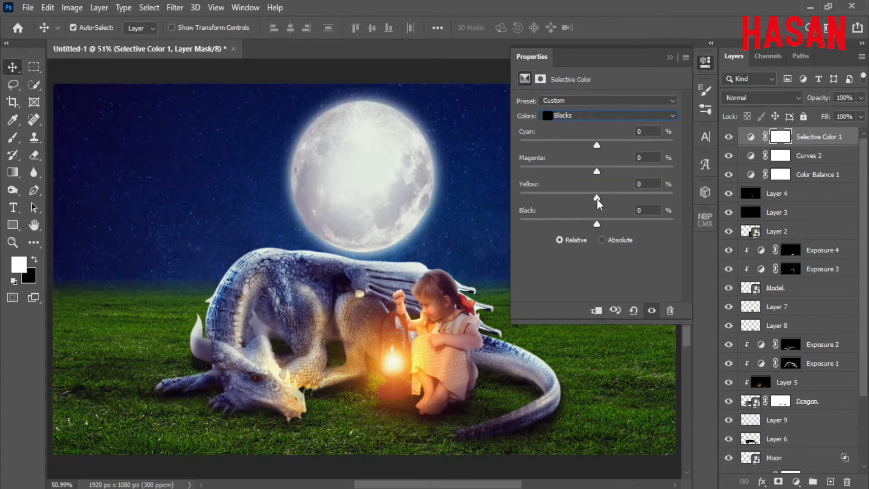
pyautogui.moveTo(597, 199)
pyautogui.mouseDown()
pyautogui.moveTo(604, 200)
pyautogui.moveTo(597, 203)
pyautogui.mouseUp()
pyautogui.moveTo(597, 171); pyautogui.dragTo(607, 148)
pyautogui.click(669, 57)
# Compare the image with Selective Color 1 hidden and shown, and lower the layer's opacity to 80%
pyautogui.click(728, 137)
pyautogui.click(728, 137)
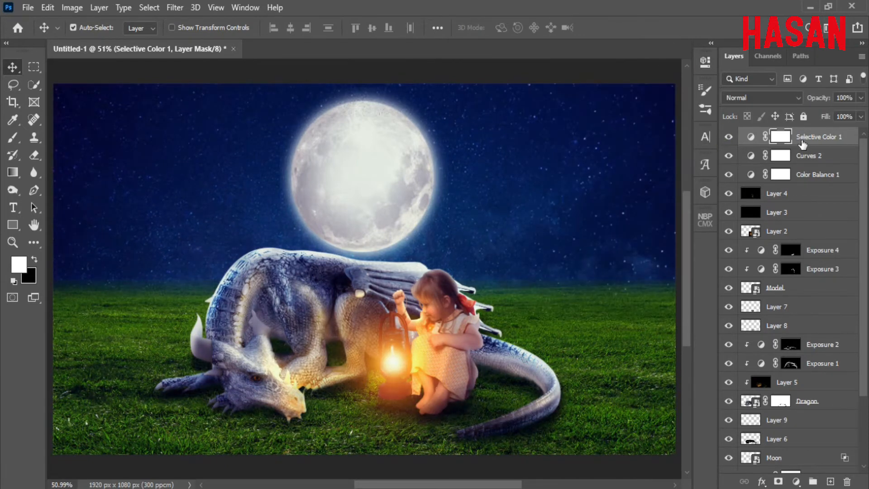
pyautogui.moveTo(820, 99); pyautogui.dragTo(810, 101)
# Identify the Sky layer by toggling its visibility and apply a Gaussian Blur of 3.3 pixels to it
pyautogui.scroll(-4, 792, 317)
pyautogui.click(770, 426)
pyautogui.click(728, 426)
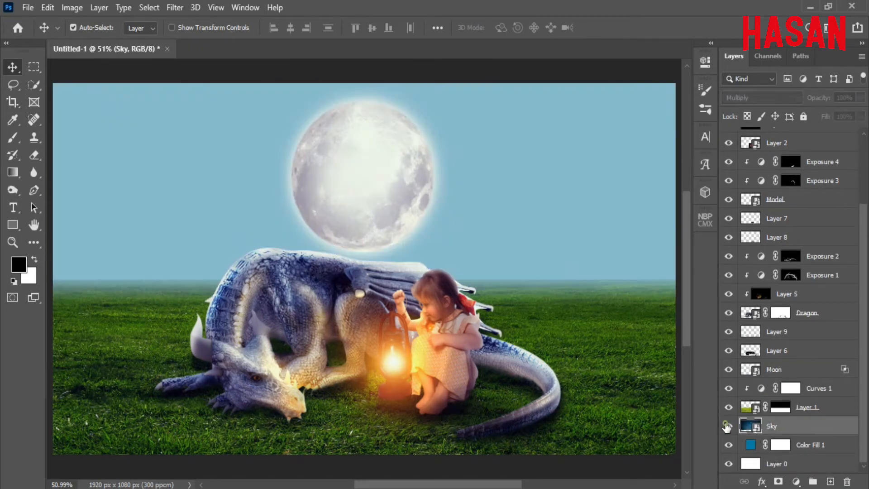
pyautogui.click(726, 427)
pyautogui.click(175, 7)
pyautogui.moveTo(194, 161)
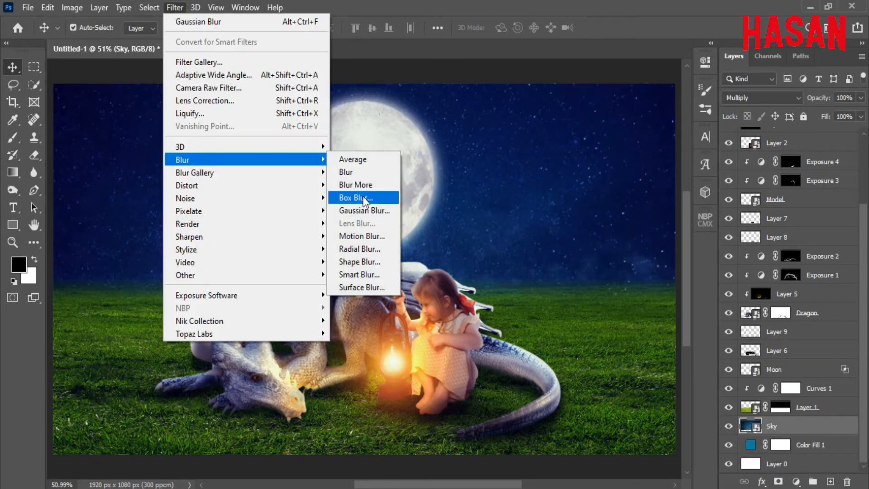
pyautogui.click(365, 206)
pyautogui.moveTo(569, 36); pyautogui.dragTo(711, 50)
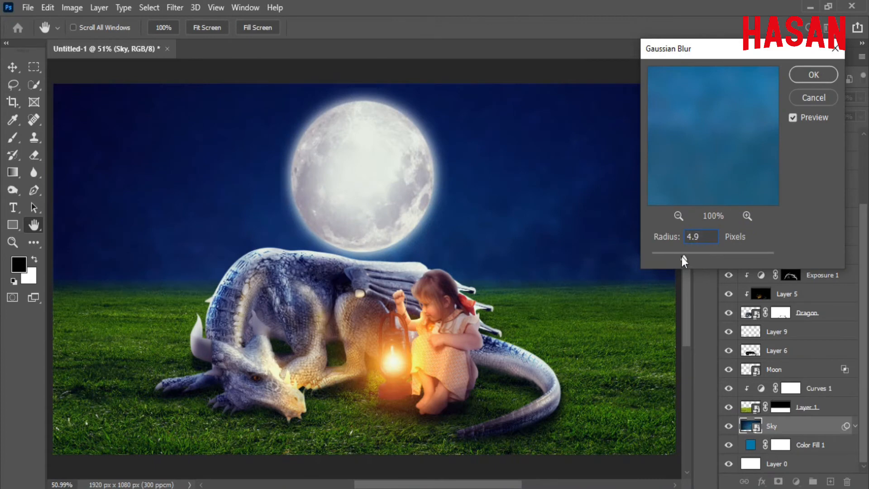
pyautogui.moveTo(682, 257); pyautogui.dragTo(673, 257)
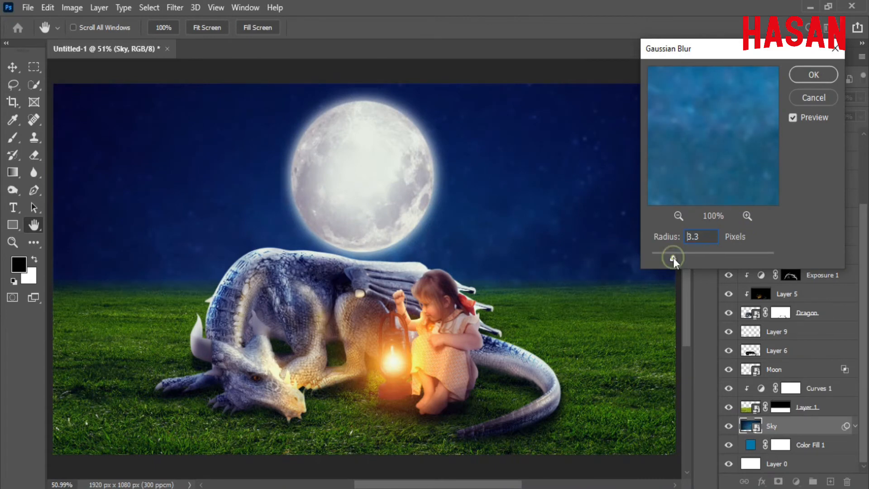
pyautogui.click(812, 80)
# Add a Color Lookup adjustment above Selective Color 1 and load the Moonlight.3DL LUT
pyautogui.scroll(3, 792, 271)
pyautogui.click(797, 131)
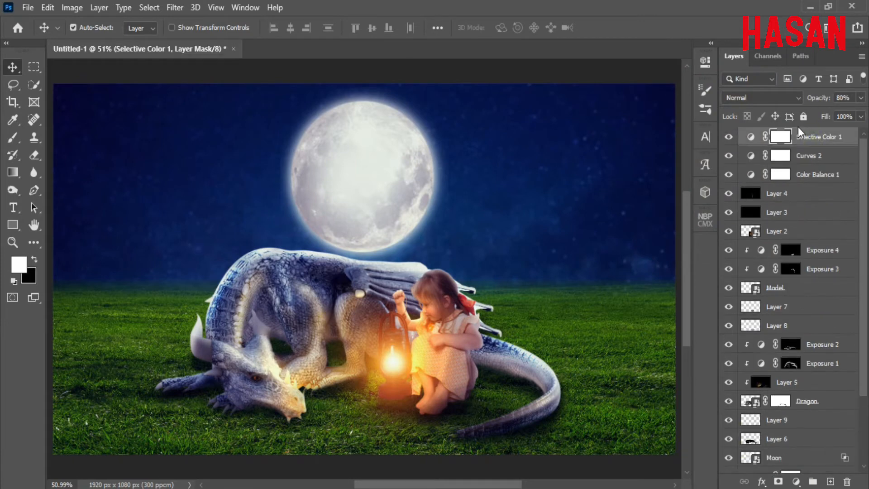
pyautogui.hotkey('ctrl', '-')
pyautogui.hotkey('ctrl', '-')
pyautogui.hotkey('ctrl', '0')
pyautogui.click(793, 482)
pyautogui.click(801, 406)
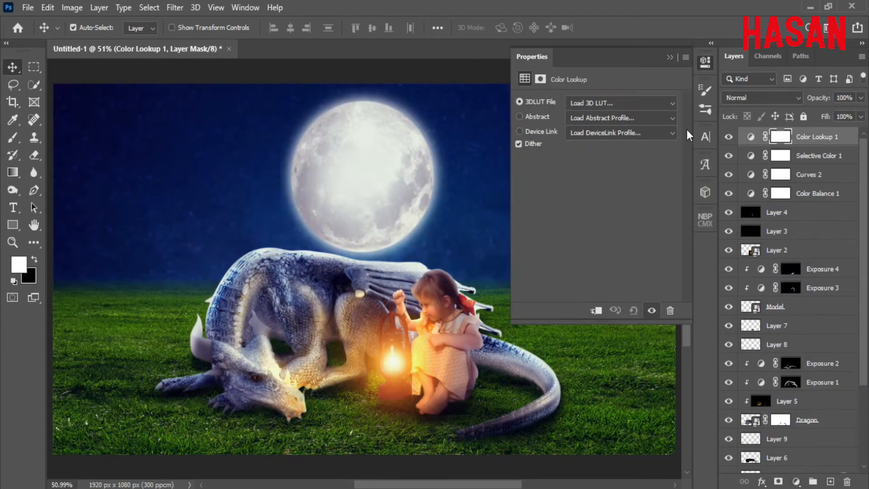
pyautogui.click(670, 103)
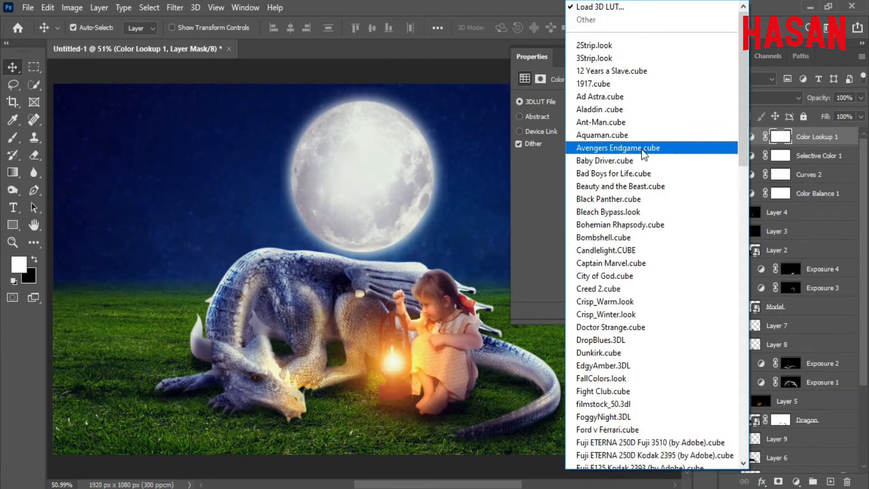
pyautogui.scroll(-6, 635, 200)
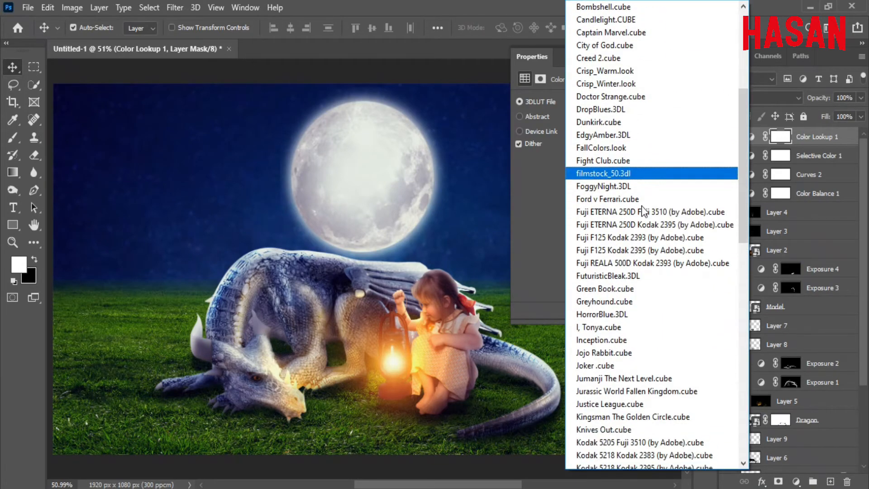
pyautogui.scroll(-8, 641, 206)
pyautogui.click(645, 251)
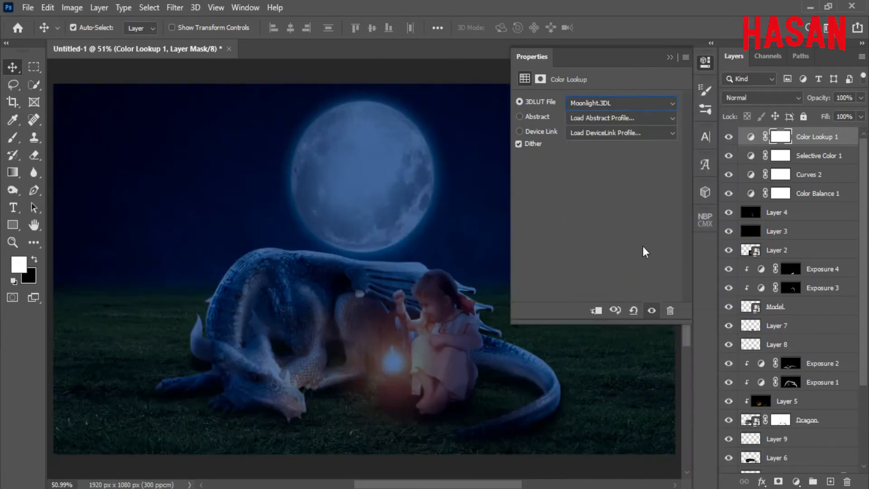
# Lower Color Lookup 1's opacity to 12% and compare the image with the layer hidden and shown
pyautogui.moveTo(820, 98); pyautogui.dragTo(767, 104)
pyautogui.click(787, 102)
pyautogui.click(813, 99)
pyautogui.click(728, 137)
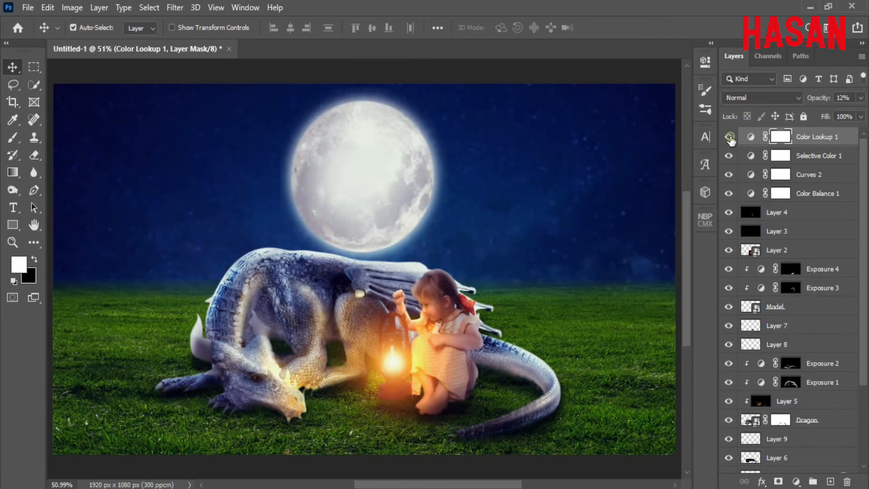
pyautogui.click(729, 137)
pyautogui.click(728, 137)
pyautogui.click(729, 137)
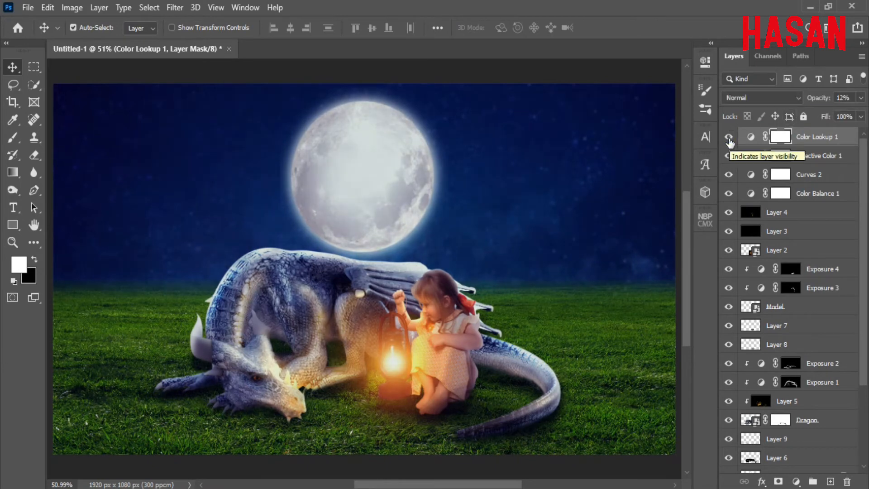
# Add a Warming Filter (85) Photo Filter adjustment above Color Lookup 1, lower its opacity to 50% and compare it hidden and shown
pyautogui.click(796, 481)
pyautogui.click(796, 382)
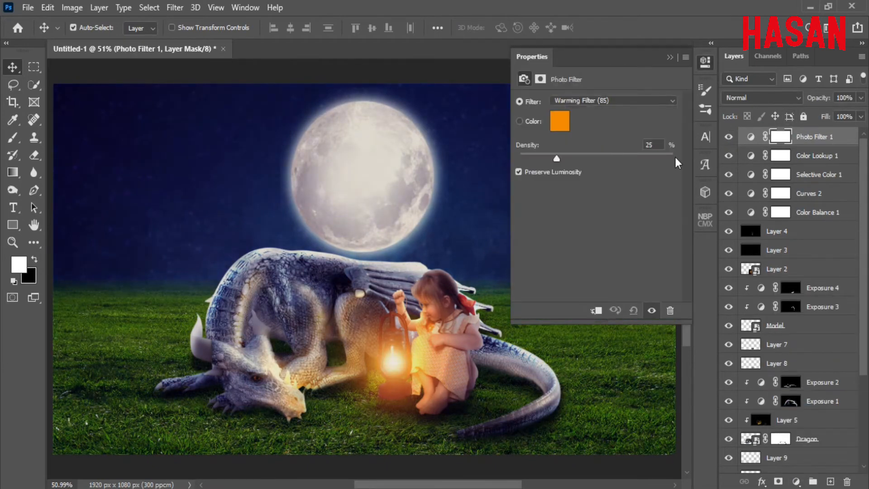
pyautogui.click(669, 57)
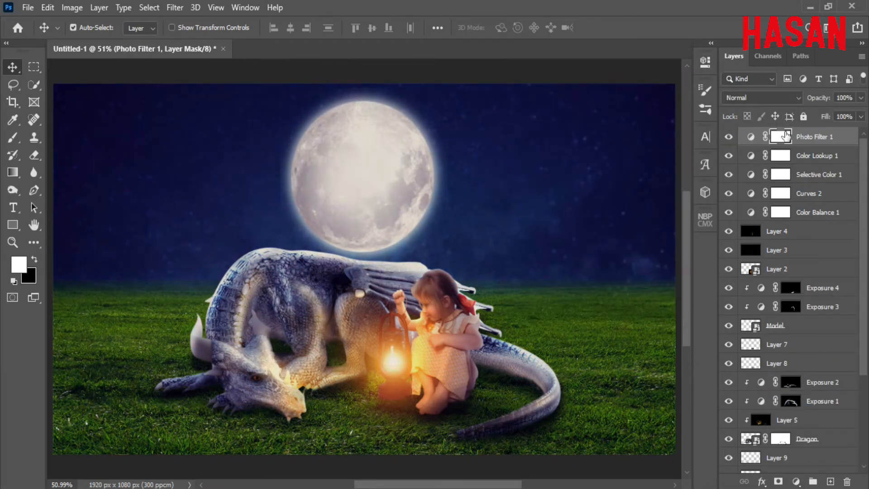
pyautogui.moveTo(814, 102); pyautogui.dragTo(786, 100)
pyautogui.click(727, 139)
pyautogui.click(727, 139)
# Paint black on Color Lookup 1's mask at 22% flow over the girl, the lantern area and the dragon's head
pyautogui.click(727, 157)
pyautogui.click(726, 157)
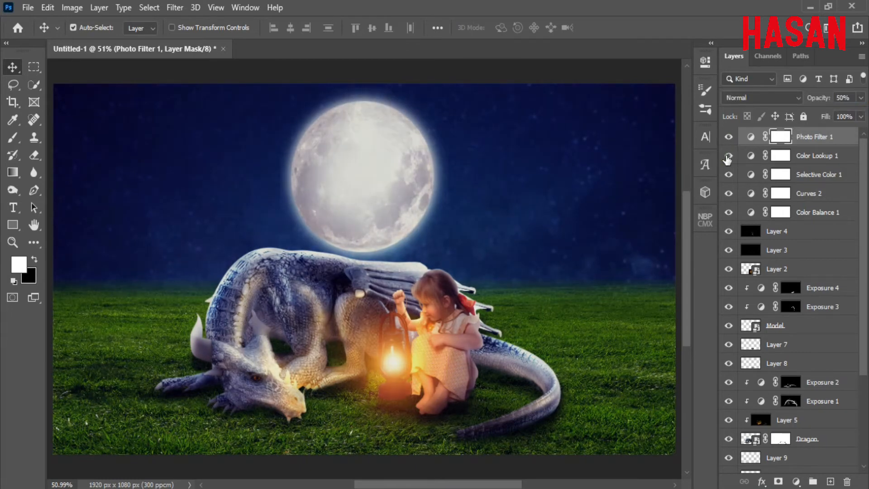
pyautogui.click(780, 157)
pyautogui.press('b')
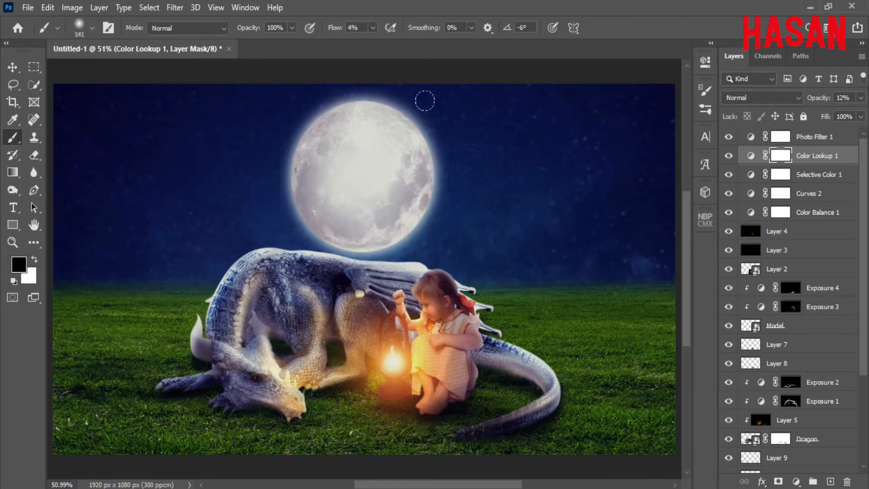
pyautogui.moveTo(331, 30); pyautogui.dragTo(340, 31)
pyautogui.moveTo(444, 306); pyautogui.dragTo(452, 307)
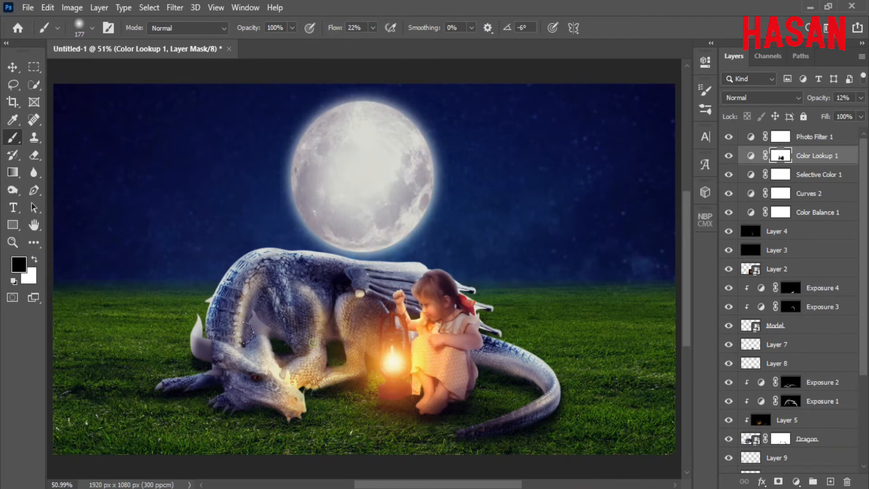
pyautogui.moveTo(244, 333); pyautogui.dragTo(282, 377)
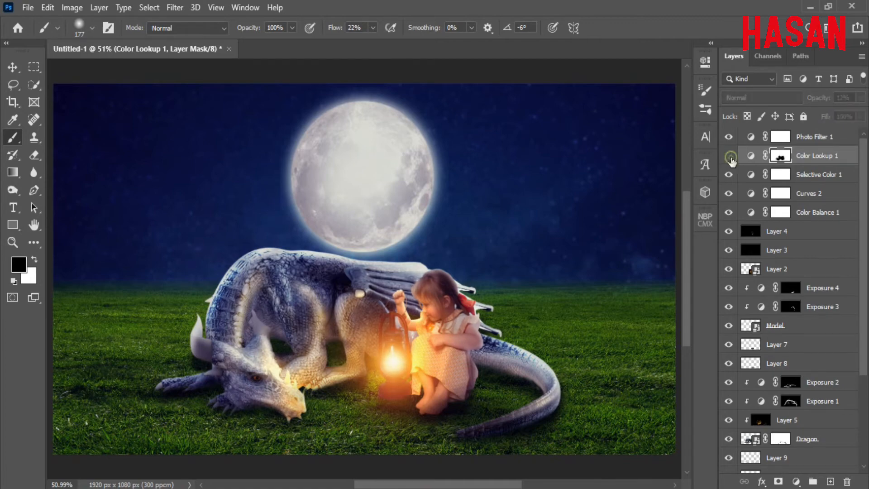
pyautogui.press('v')
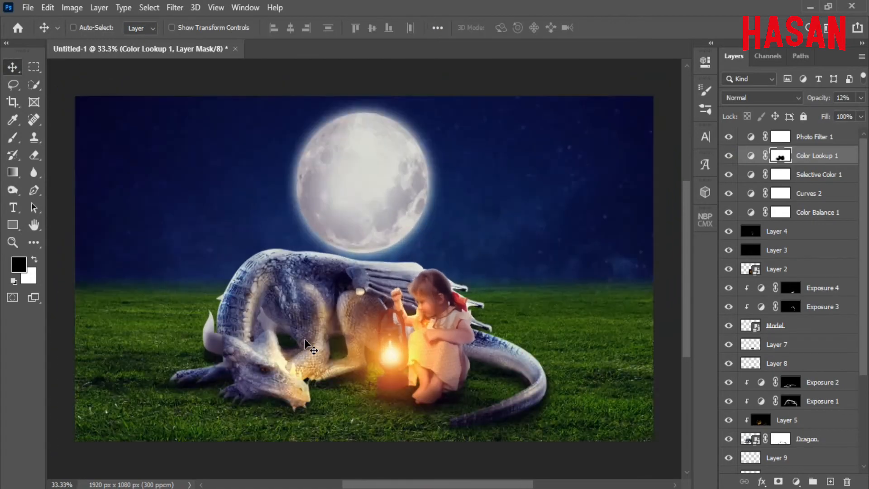
pyautogui.hotkey('ctrl', '0')
# Stamp all visible layers into a new layer above Photo Filter 1 and convert it to a smart object
pyautogui.click(810, 136)
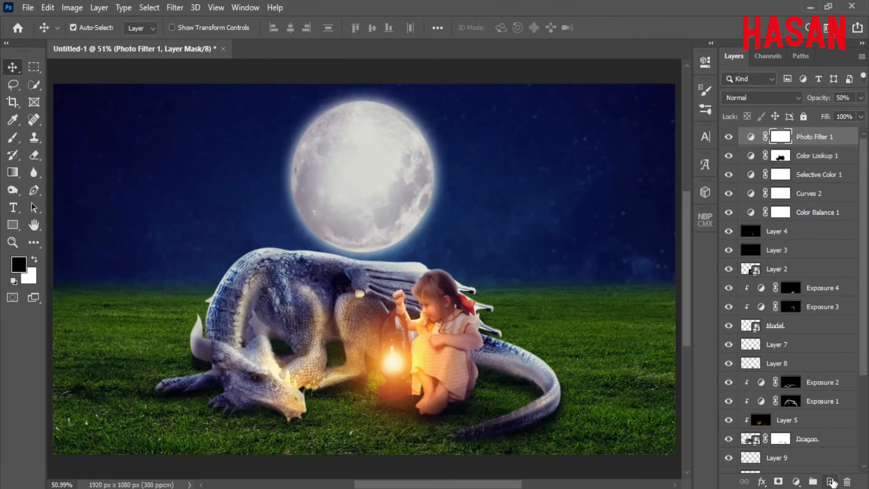
pyautogui.click(829, 482)
pyautogui.hotkey('ctrl', 'shift', 'alt', 'e')
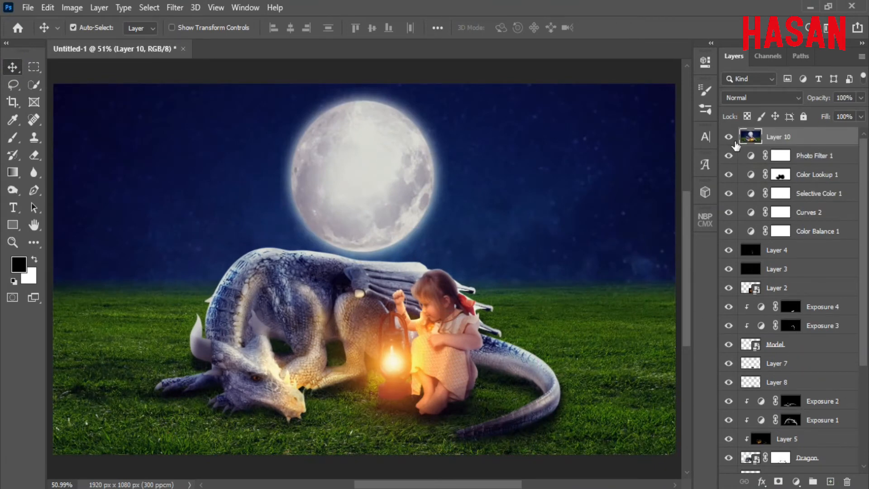
pyautogui.rightClick(791, 137)
pyautogui.click(700, 185)
# Start the Camera Raw Filter on the stamped layer and set Temperature to +6 and Tint to -4
pyautogui.click(181, 8)
pyautogui.click(228, 87)
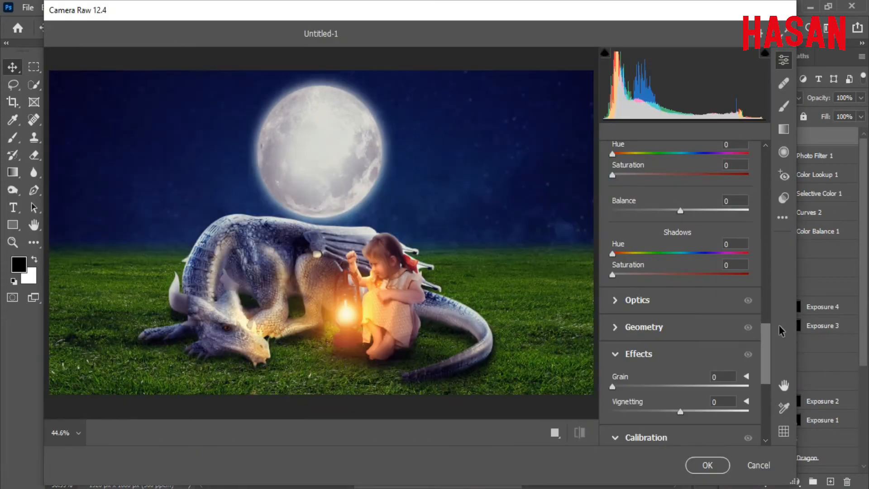
pyautogui.moveTo(781, 331); pyautogui.dragTo(775, 158)
pyautogui.moveTo(680, 248); pyautogui.dragTo(677, 271)
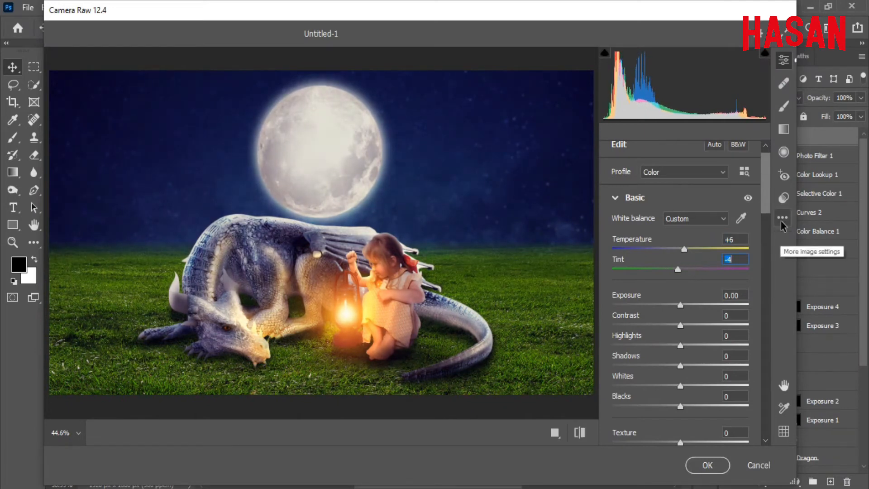
# Set Exposure to -0.05, Contrast +7, Highlights +6, Shadows +2, Whites +18 and Blacks -6, and adjust the Texture, Clarity and Dehaze amounts
pyautogui.scroll(-5, 762, 181)
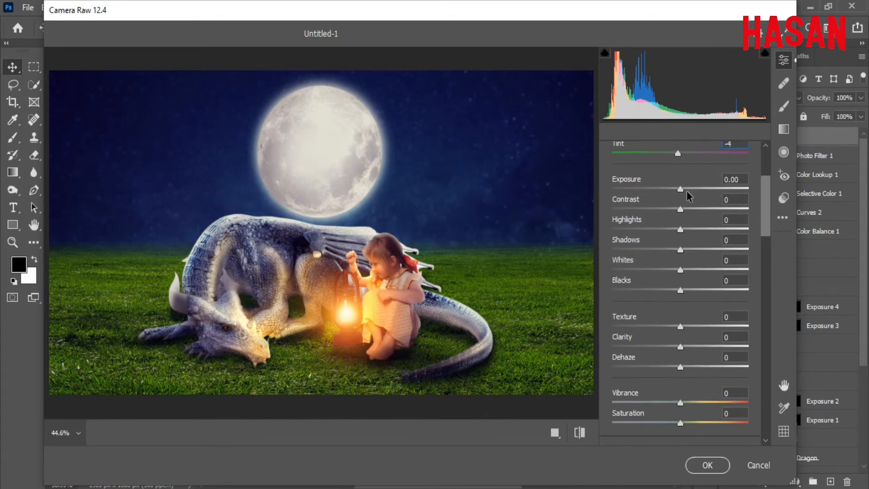
pyautogui.moveTo(680, 189); pyautogui.dragTo(679, 294)
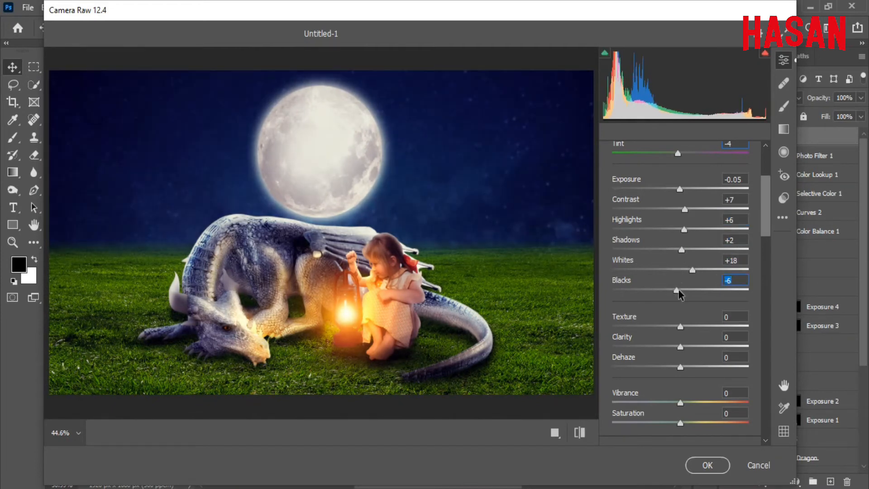
pyautogui.moveTo(766, 208); pyautogui.dragTo(764, 234)
pyautogui.moveTo(681, 197); pyautogui.dragTo(683, 238)
# Set Noise Reduction and Color Noise Reduction to 50 each, keeping Sharpening at 0
pyautogui.scroll(-5, 765, 259)
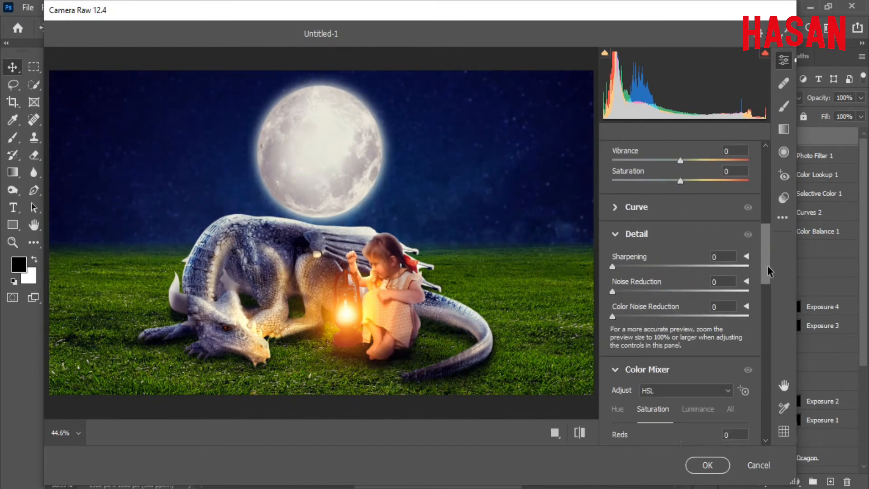
pyautogui.moveTo(612, 284); pyautogui.dragTo(682, 284)
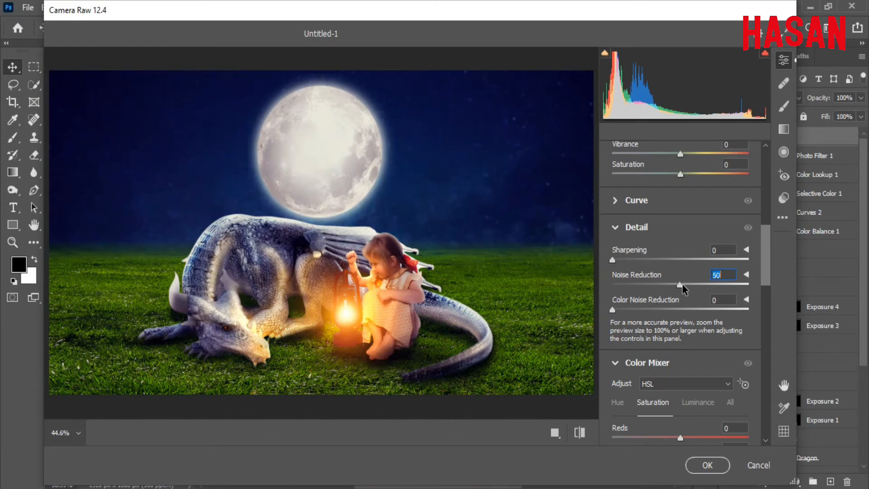
pyautogui.moveTo(612, 310); pyautogui.dragTo(681, 310)
pyautogui.moveTo(443, 318); pyautogui.dragTo(383, 260)
pyautogui.click(382, 259)
pyautogui.click(613, 261)
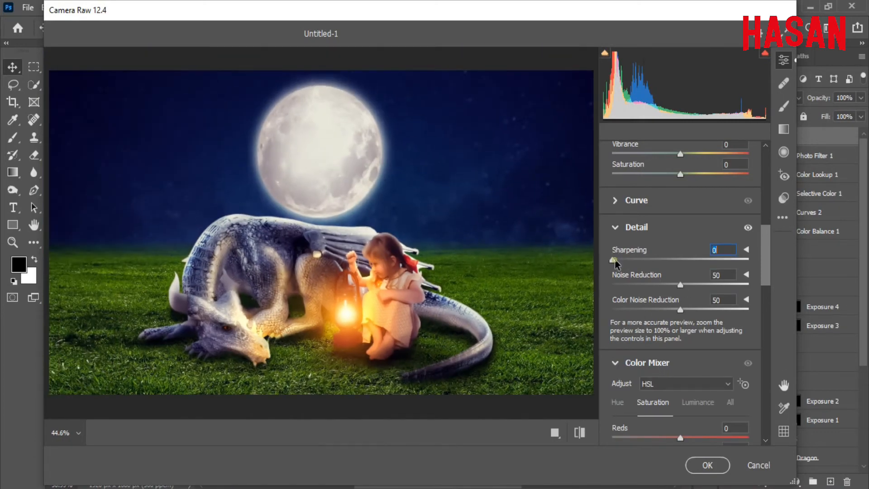
# Set the Color Mixer saturation to -48 for Reds, -1 for Oranges, -5 for Yellows and -13 for Greens
pyautogui.scroll(-5, 767, 263)
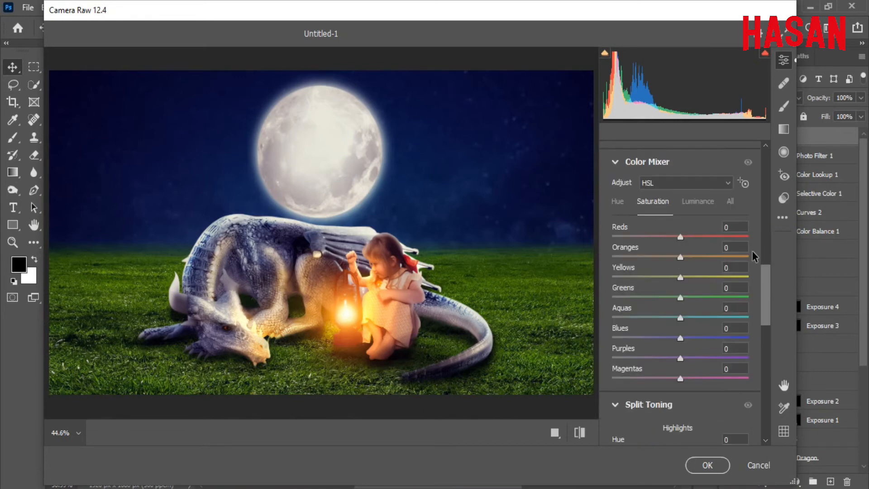
pyautogui.moveTo(704, 238); pyautogui.dragTo(682, 281)
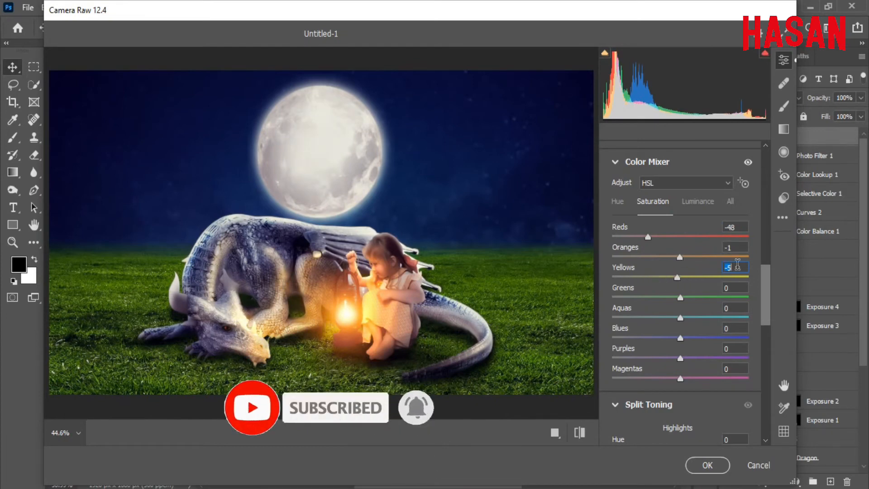
pyautogui.scroll(-3, 737, 264)
pyautogui.scroll(-4, 765, 312)
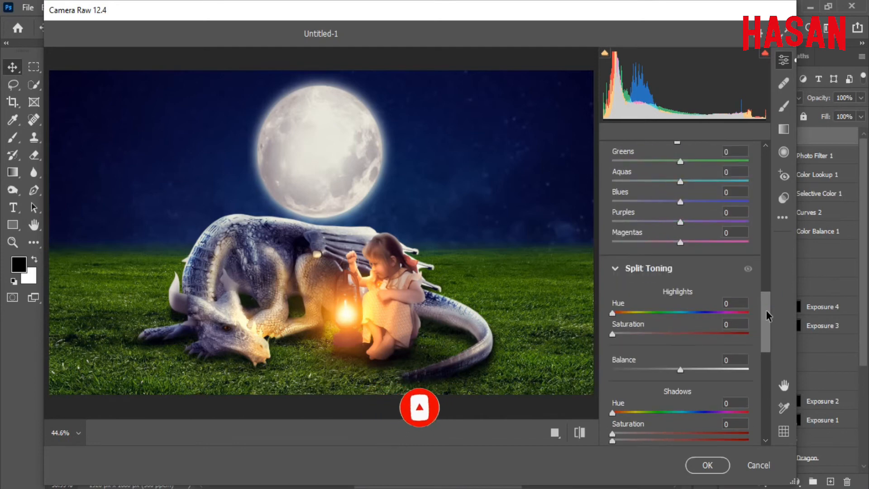
pyautogui.scroll(4, 765, 312)
pyautogui.click(698, 154)
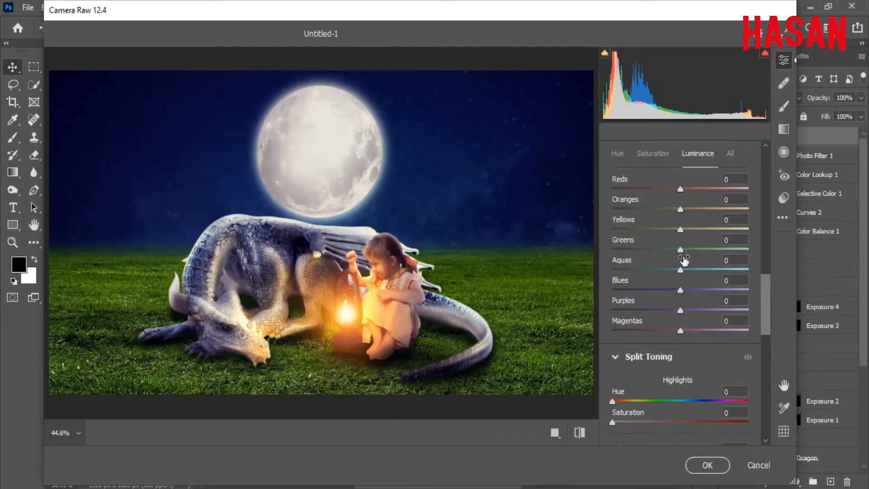
pyautogui.moveTo(680, 250)
pyautogui.mouseDown()
pyautogui.moveTo(627, 249)
pyautogui.moveTo(647, 258)
pyautogui.moveTo(676, 251)
pyautogui.moveTo(672, 245)
pyautogui.mouseUp()
pyautogui.click(660, 159)
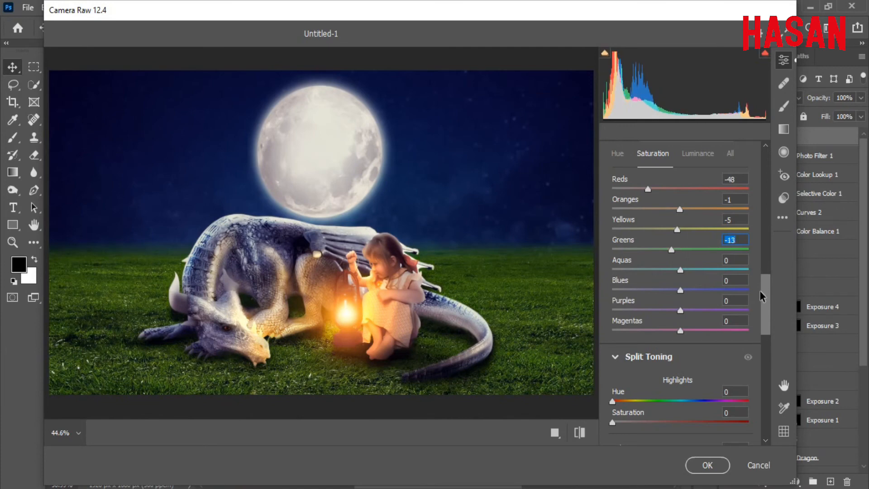
# Split-tone the highlights with hue 54 and saturation 12, the shadows with hue 207 and saturation 16, and set Balance to 16
pyautogui.scroll(-3, 763, 308)
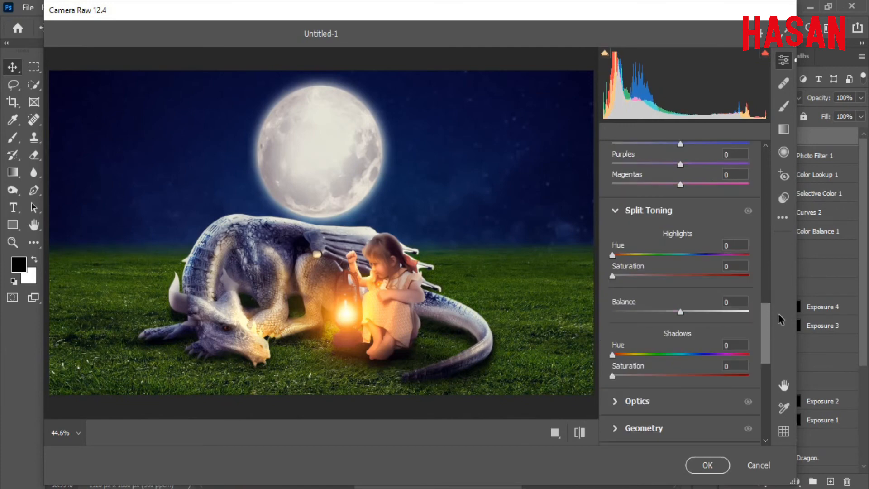
pyautogui.click(632, 254)
pyautogui.moveTo(613, 276)
pyautogui.mouseDown()
pyautogui.moveTo(640, 277)
pyautogui.moveTo(629, 278)
pyautogui.mouseUp()
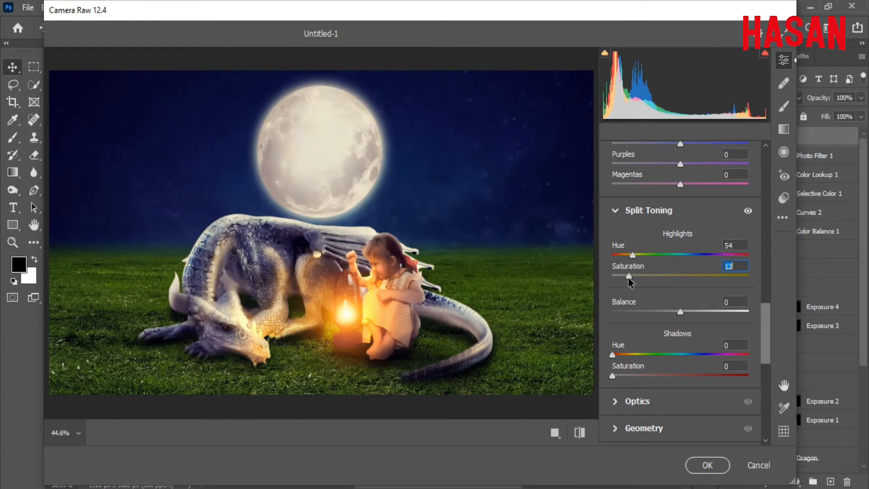
pyautogui.scroll(-1, 764, 333)
pyautogui.click(694, 289)
pyautogui.click(642, 310)
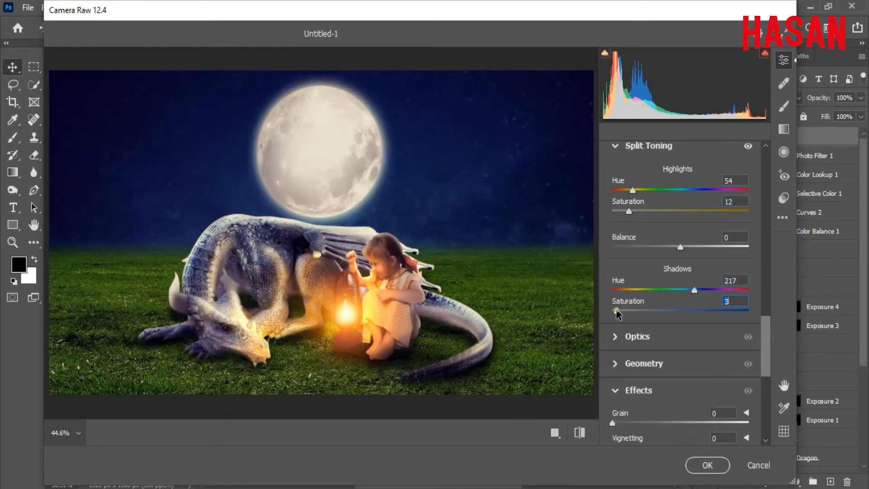
pyautogui.moveTo(695, 289); pyautogui.dragTo(689, 285)
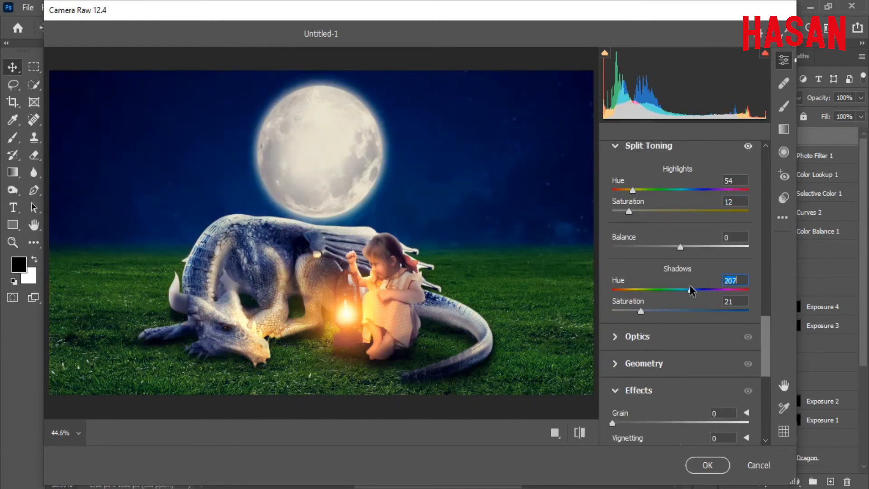
pyautogui.moveTo(648, 314); pyautogui.dragTo(634, 311)
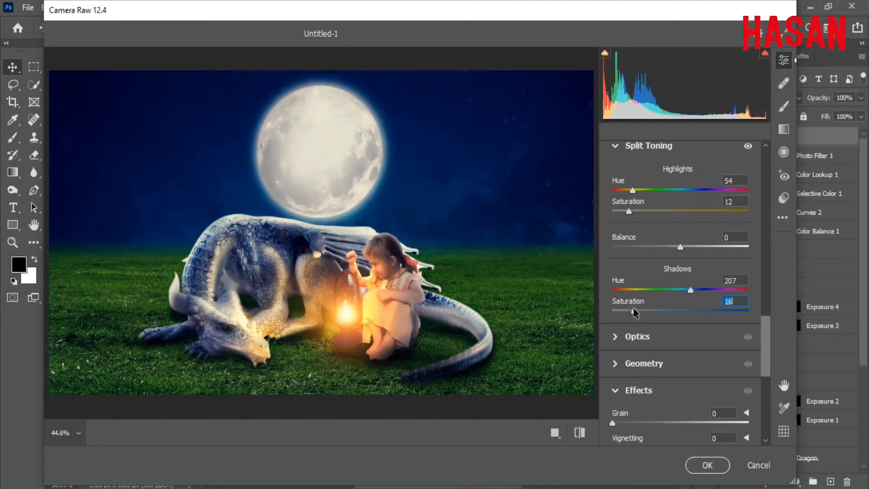
pyautogui.moveTo(682, 246)
pyautogui.mouseDown()
pyautogui.moveTo(658, 250)
pyautogui.moveTo(693, 249)
pyautogui.mouseUp()
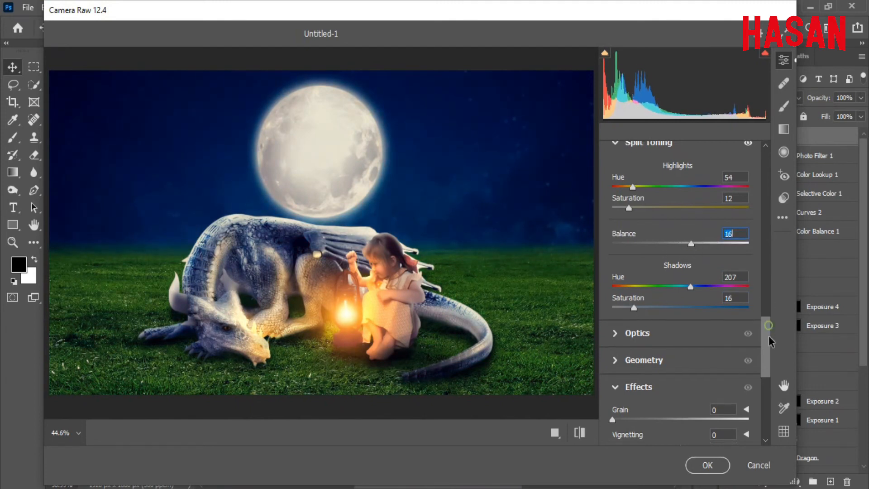
# Darken the image edges with negative Vignetting and set the Red Primary calibration saturation to -6
pyautogui.scroll(-2, 767, 351)
pyautogui.moveTo(680, 312)
pyautogui.mouseDown()
pyautogui.moveTo(660, 312)
pyautogui.moveTo(669, 315)
pyautogui.mouseUp()
pyautogui.moveTo(766, 358); pyautogui.dragTo(765, 379)
pyautogui.moveTo(678, 338)
pyautogui.mouseDown()
pyautogui.moveTo(667, 338)
pyautogui.moveTo(689, 338)
pyautogui.moveTo(670, 338)
pyautogui.moveTo(664, 315)
pyautogui.moveTo(678, 338)
pyautogui.moveTo(680, 315)
pyautogui.moveTo(705, 337)
pyautogui.moveTo(676, 338)
pyautogui.mouseUp()
pyautogui.moveTo(766, 383); pyautogui.dragTo(767, 396)
# Try different Green Primary hues in the calibration, settle on +8 and set its saturation to -7
pyautogui.click(702, 345)
pyautogui.click(661, 346)
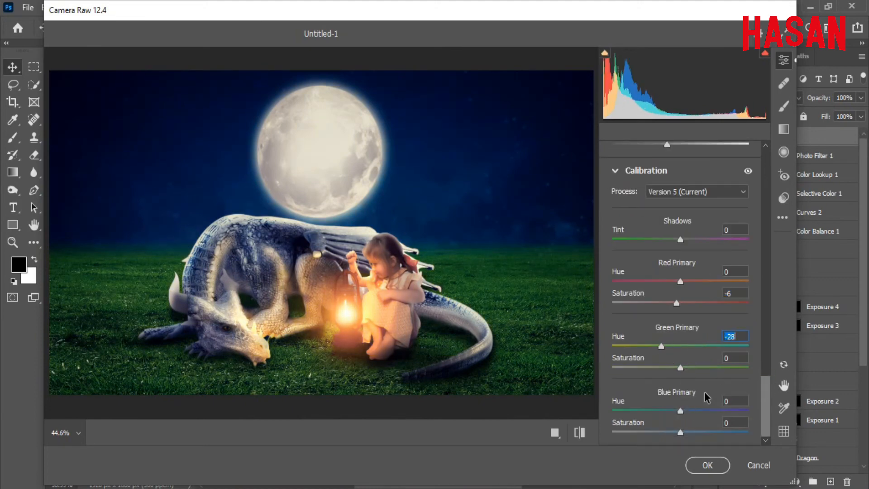
pyautogui.click(681, 346)
pyautogui.click(695, 346)
pyautogui.moveTo(686, 346); pyautogui.dragTo(686, 346)
pyautogui.moveTo(680, 367)
pyautogui.mouseDown()
pyautogui.moveTo(671, 368)
pyautogui.moveTo(695, 368)
pyautogui.moveTo(674, 367)
pyautogui.moveTo(682, 363)
pyautogui.mouseUp()
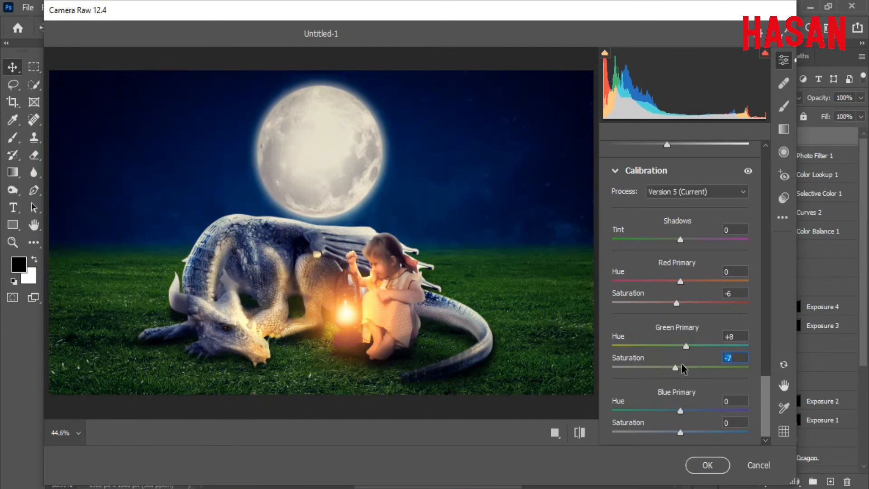
# Set Red Primary hue to +9 and saturation +1, Green Primary saturation +1, Blue Primary hue +16 and saturation +8, and apply the filter
pyautogui.moveTo(688, 306); pyautogui.dragTo(675, 307)
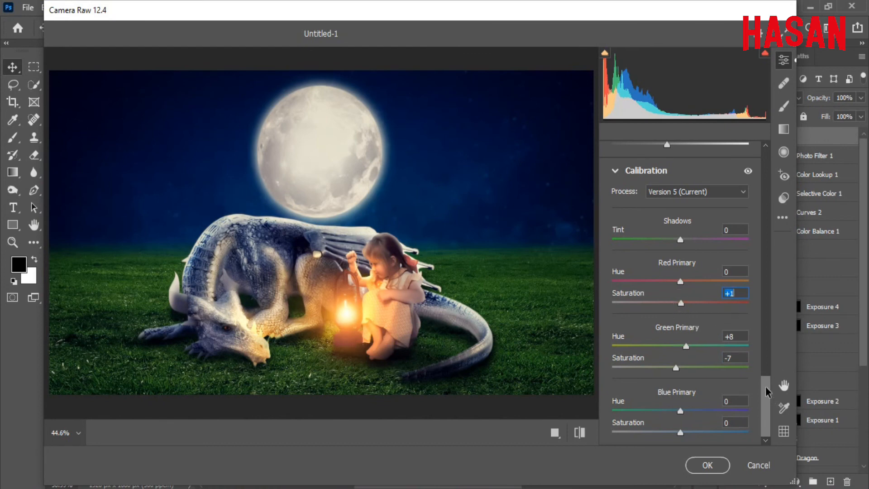
pyautogui.click(687, 281)
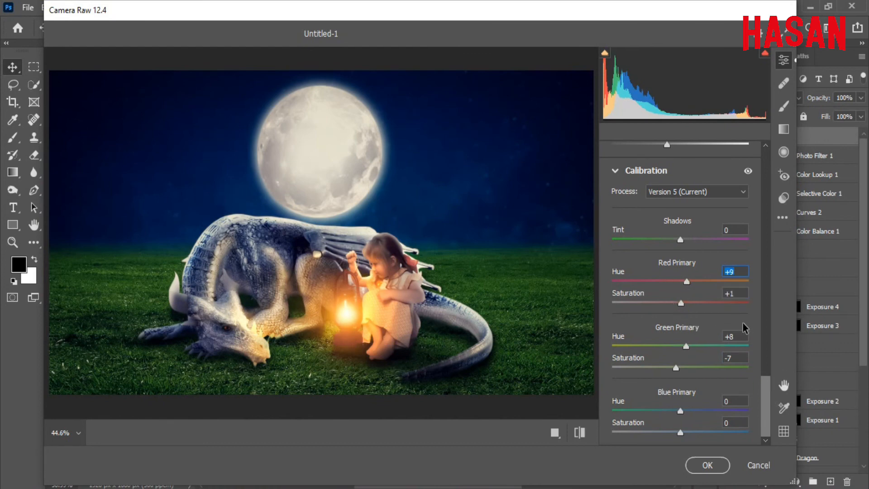
pyautogui.click(681, 367)
pyautogui.click(691, 411)
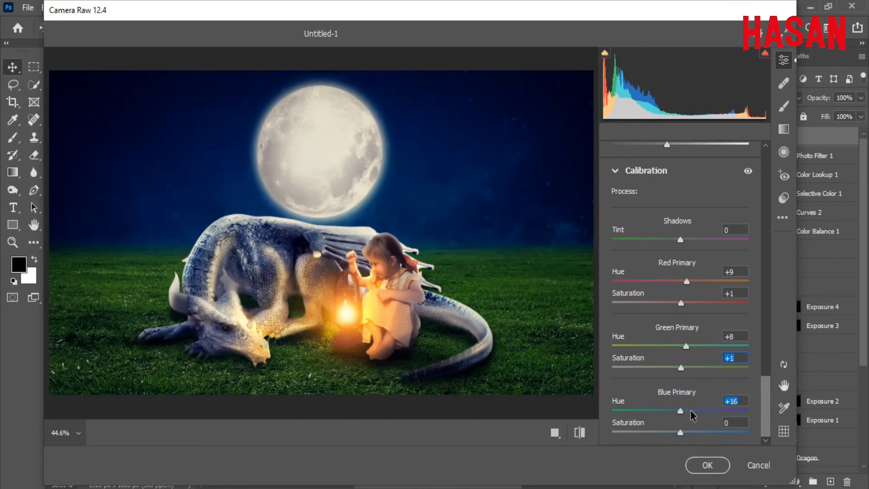
pyautogui.moveTo(681, 430)
pyautogui.mouseDown()
pyautogui.moveTo(698, 431)
pyautogui.moveTo(669, 434)
pyautogui.mouseUp()
pyautogui.click(686, 432)
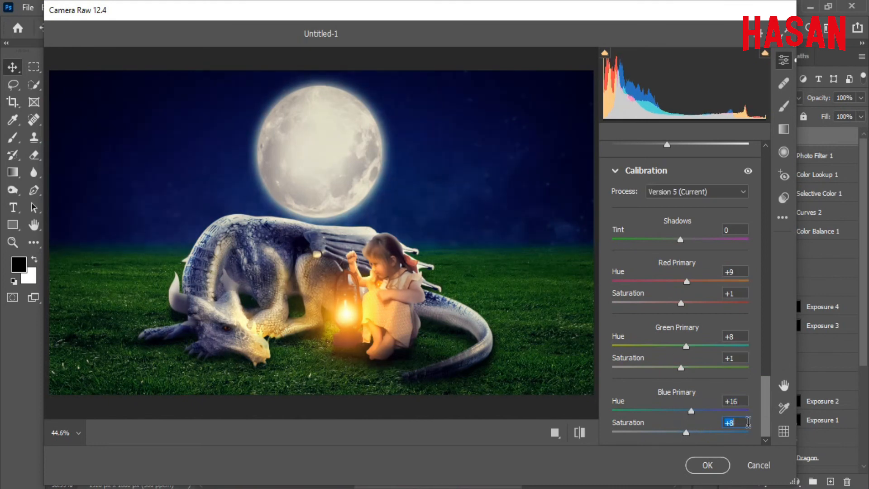
pyautogui.click(706, 464)
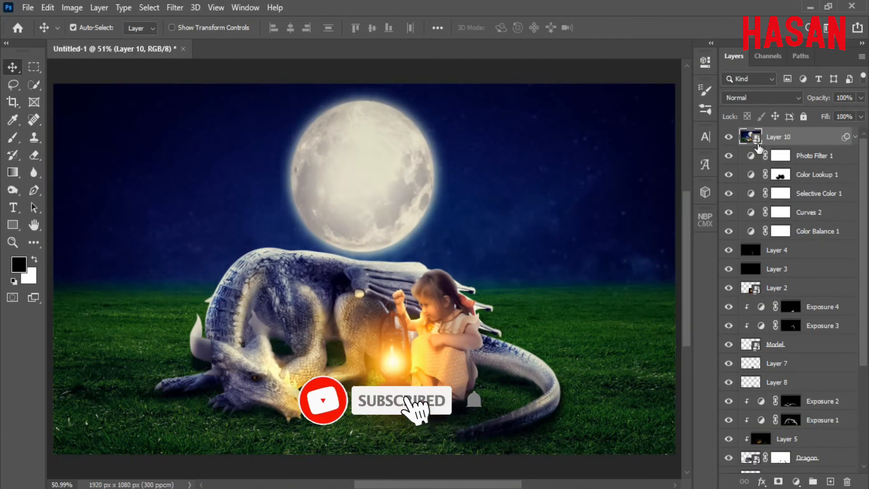
# Lower Layer 10's opacity to 70% and compare the image with the layer hidden and shown
pyautogui.click(728, 136)
pyautogui.click(729, 137)
pyautogui.press('7')
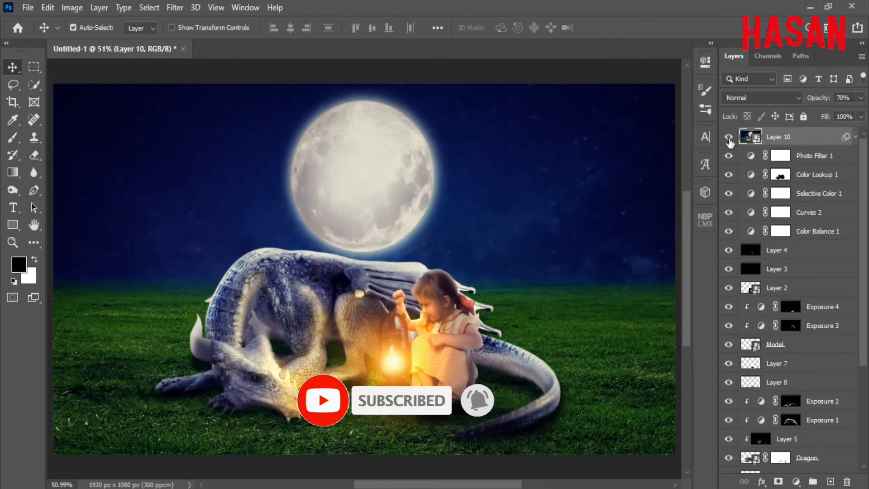
pyautogui.click(728, 137)
pyautogui.click(729, 136)
pyautogui.hotkey('ctrl', '-')
pyautogui.hotkey('ctrl', '-')
pyautogui.hotkey('ctrl', '-')
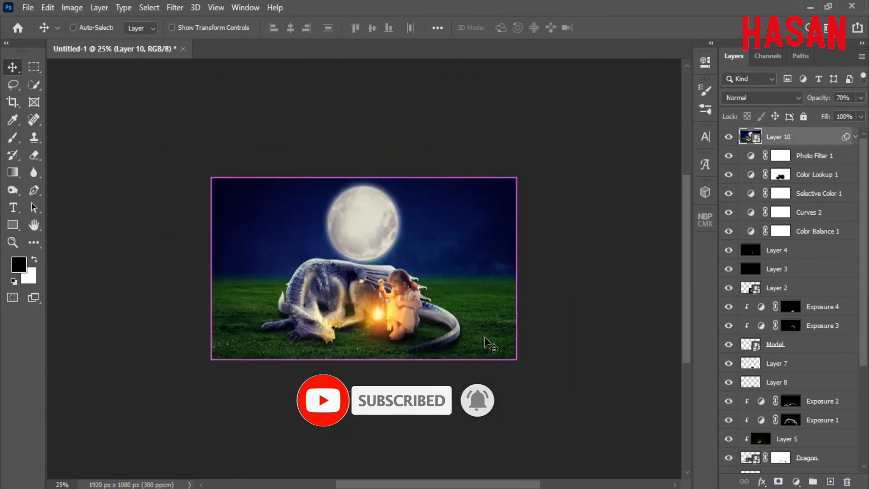
pyautogui.hotkey('ctrl', '0')
pyautogui.hotkey('ctrl', '-')
pyautogui.hotkey('ctrl', '-')
pyautogui.hotkey('ctrl', '0')
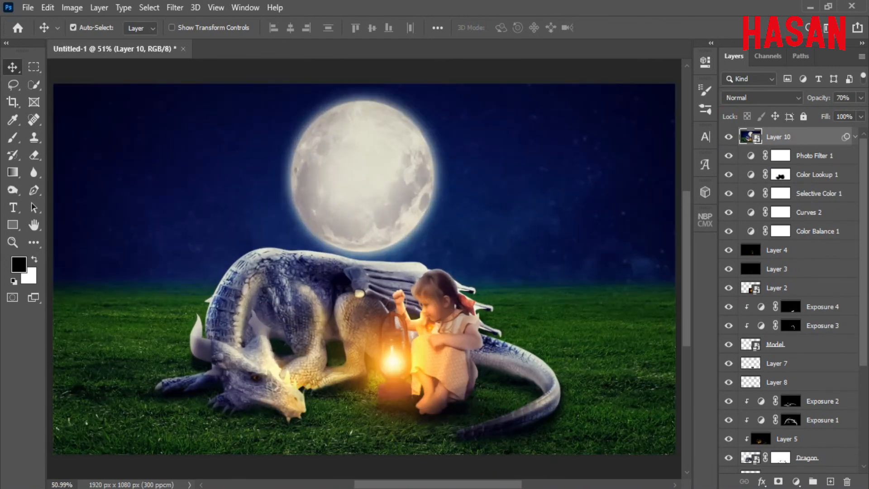